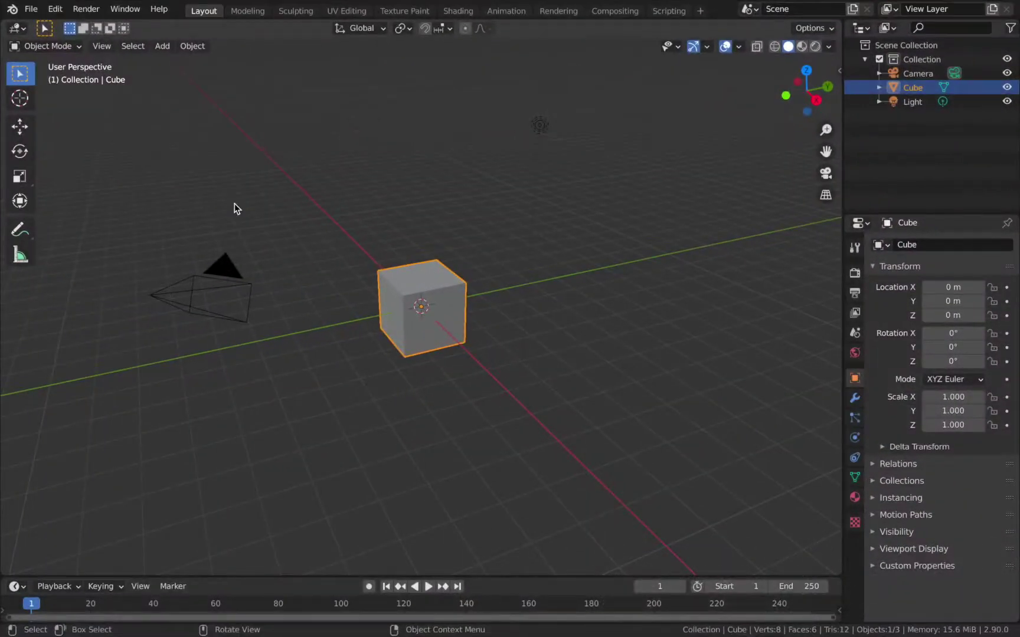
Delete the default cube and add a torus at the origin
key("x")
left_click(417, 306)
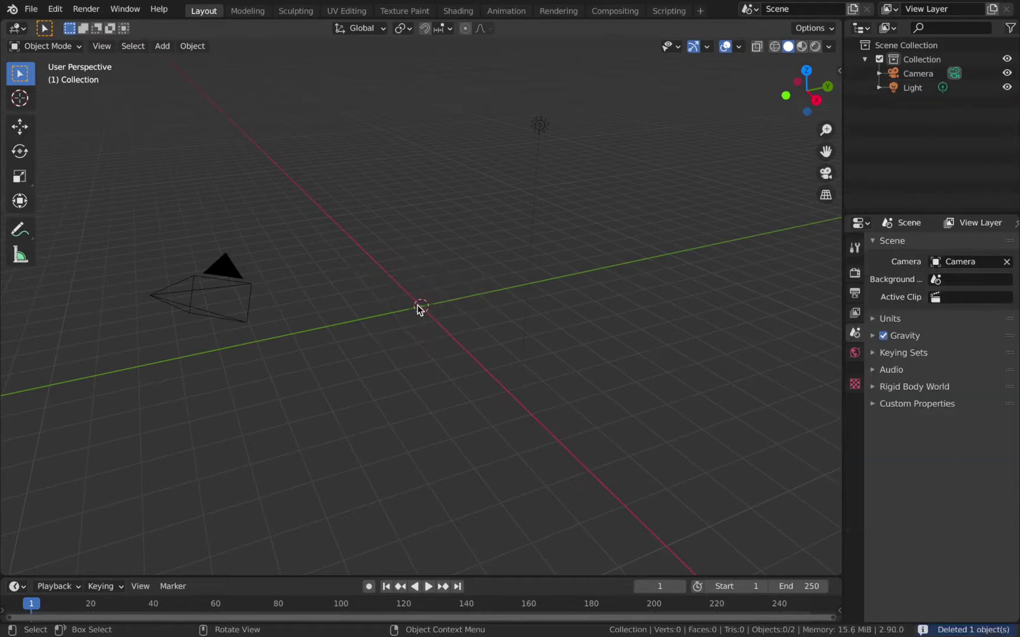
key("shift+a")
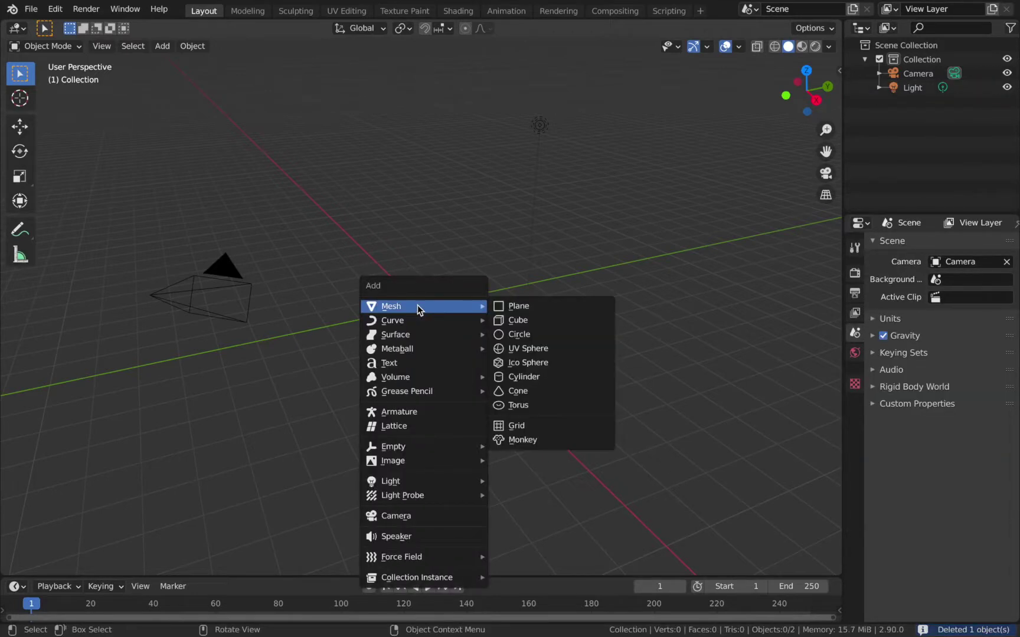
left_click(551, 406)
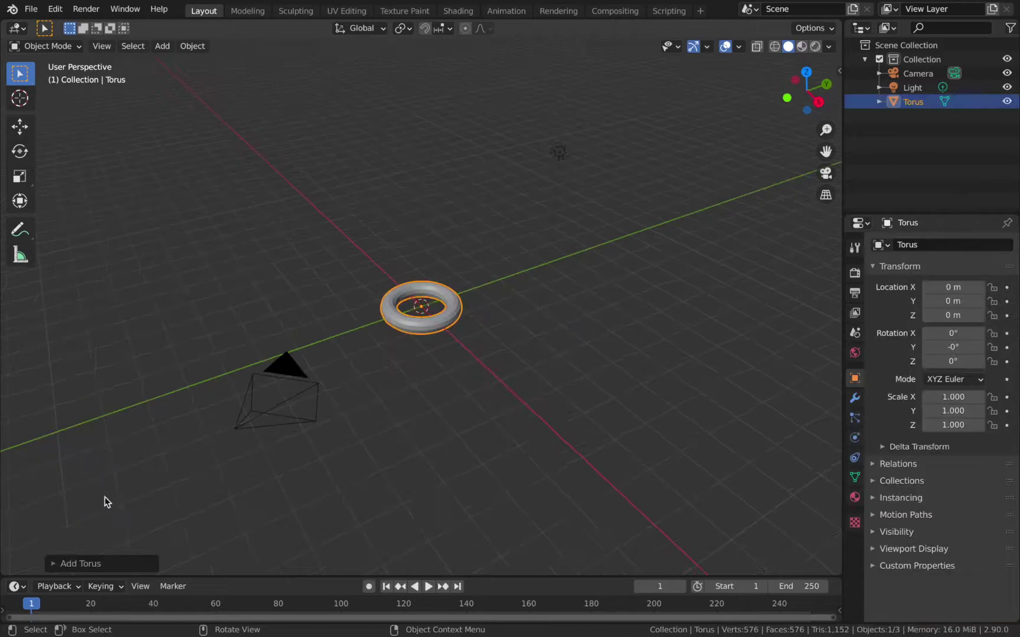
Set the torus major radius to 2.2 m and thicken its tube to 1.8 m
left_click(53, 566)
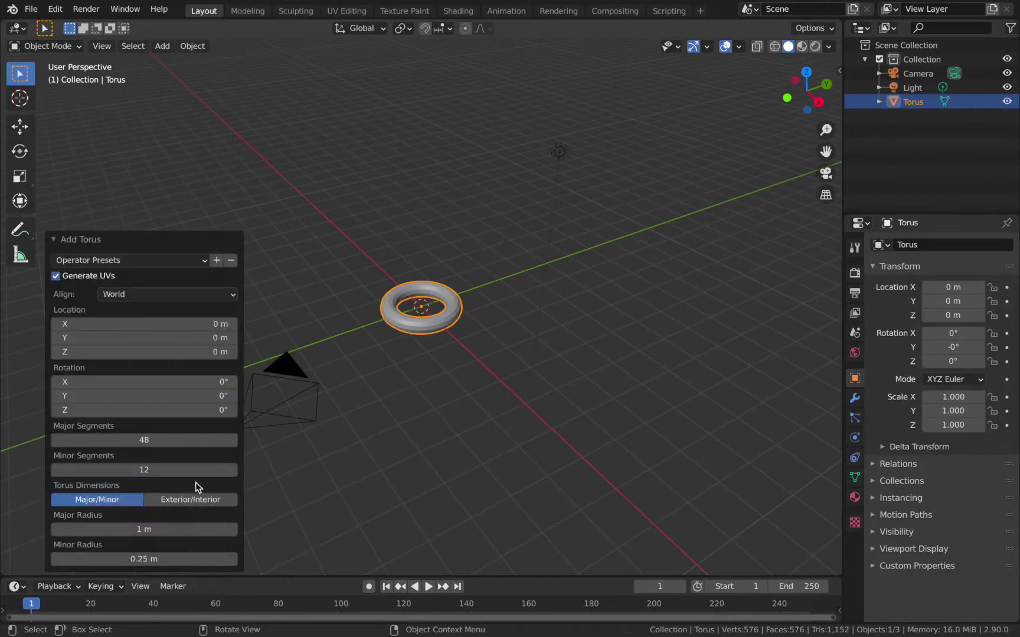
left_click_drag(124, 529, 219, 529)
left_click_drag(126, 559, 200, 559)
key("KP_7")
middle_click_drag(331, 364, 661, 443)
left_click(678, 449)
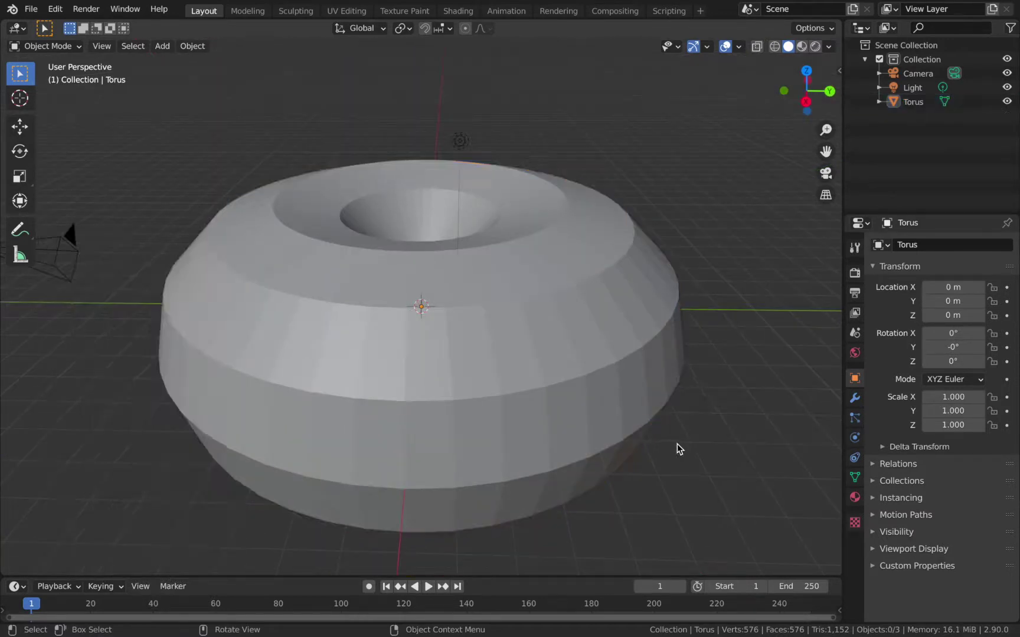
Clear the camera's location and rotation, then rotate it 90° on X
scroll(678, 446, "down", 1)
left_click(177, 260)
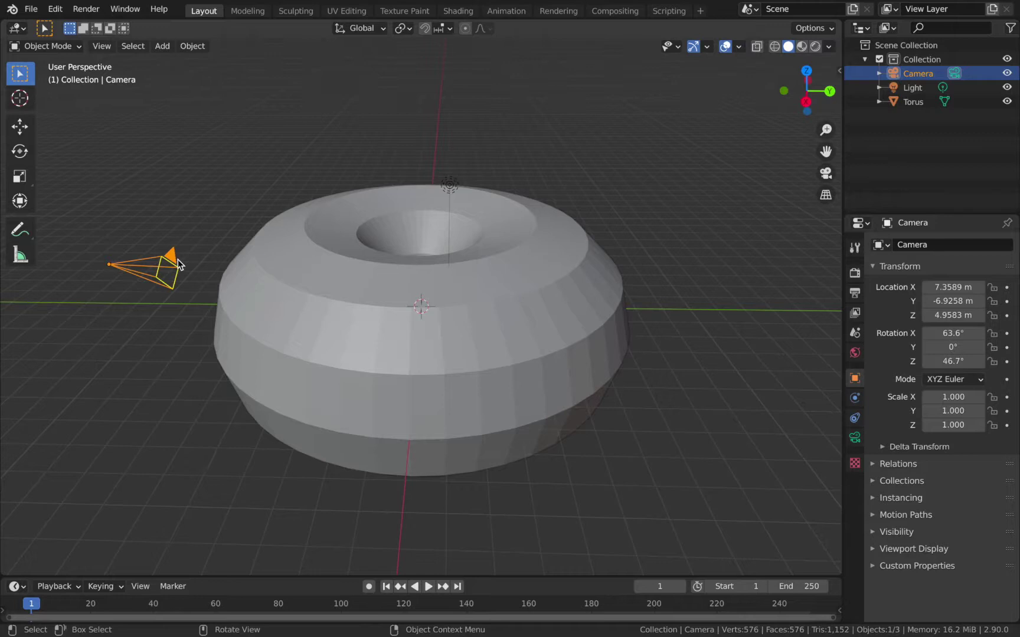
key("alt+g")
key("alt+r")
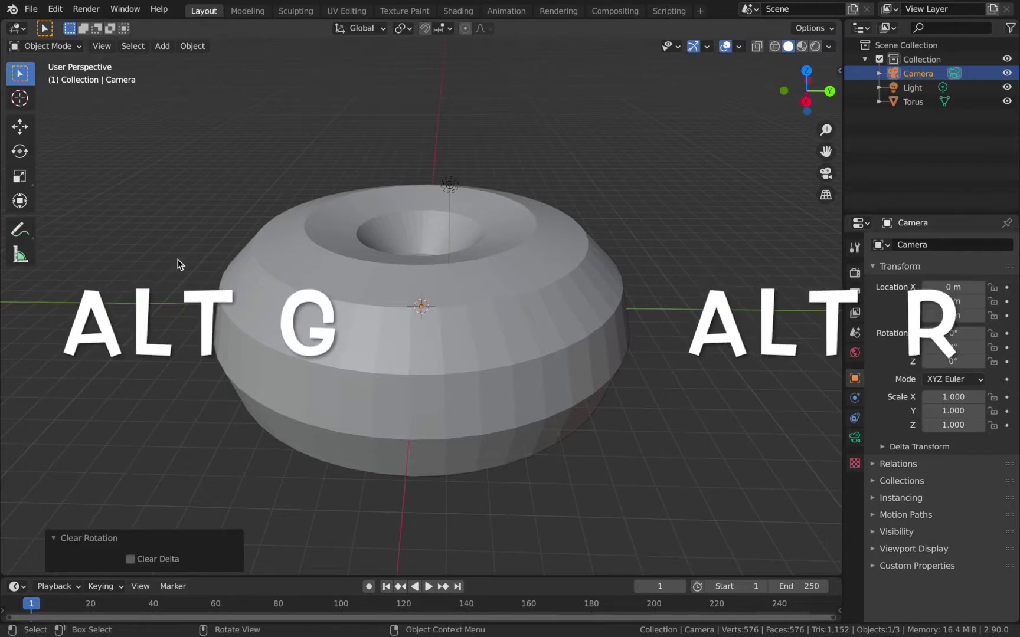
middle_click_drag(214, 281, 455, 264)
key("r")
key("x")
key("9")
key("0")
key("Return")
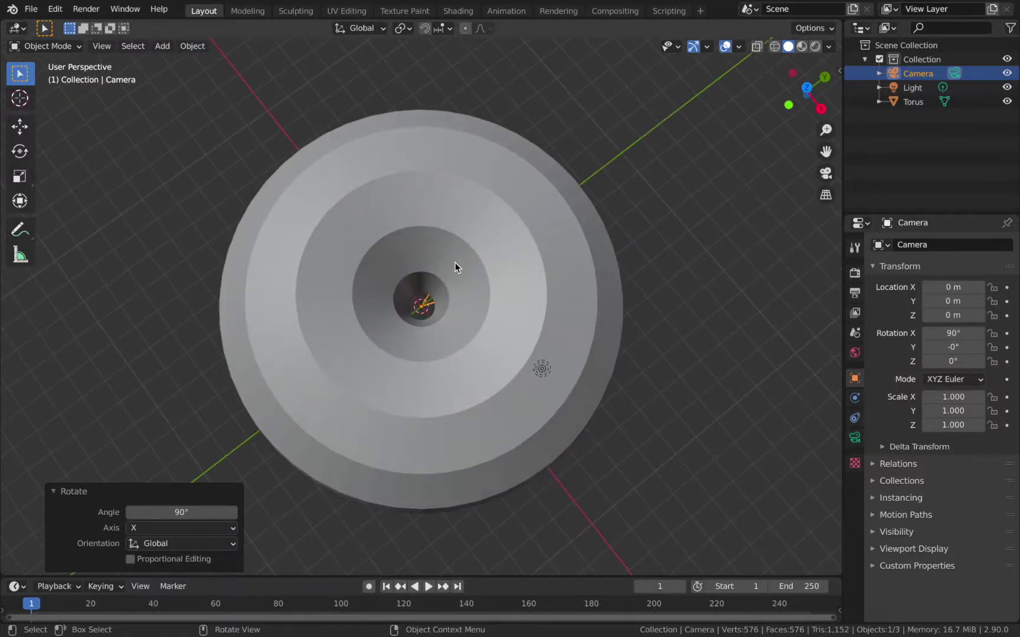
Move the camera along Y to -6.36 m and view through it in solid shading
key("shift+z")
key("g")
key("y")
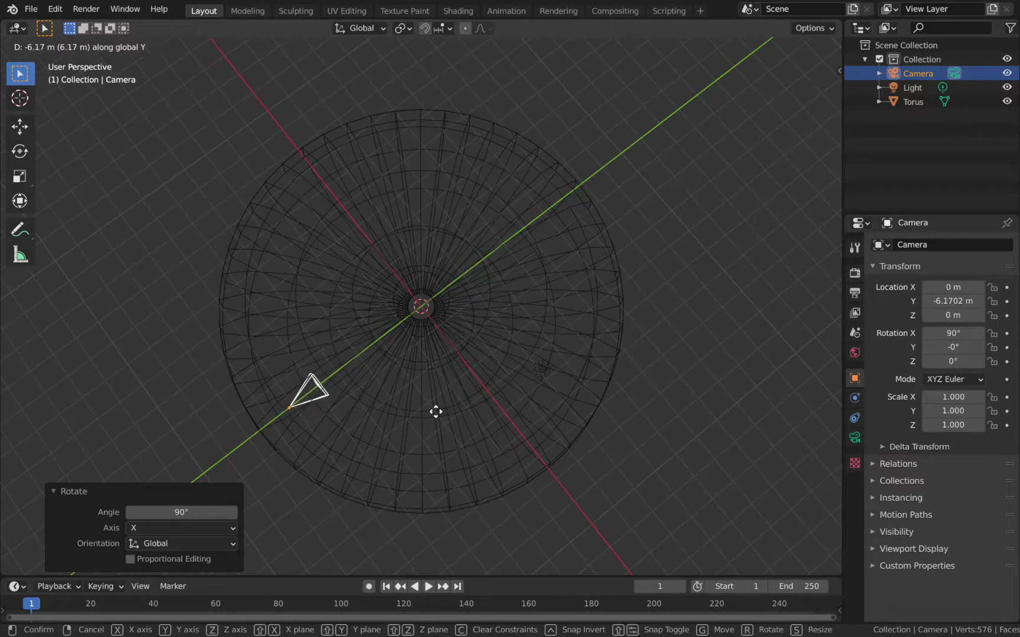
left_click(437, 412)
key("KP_0")
key("g")
key("y")
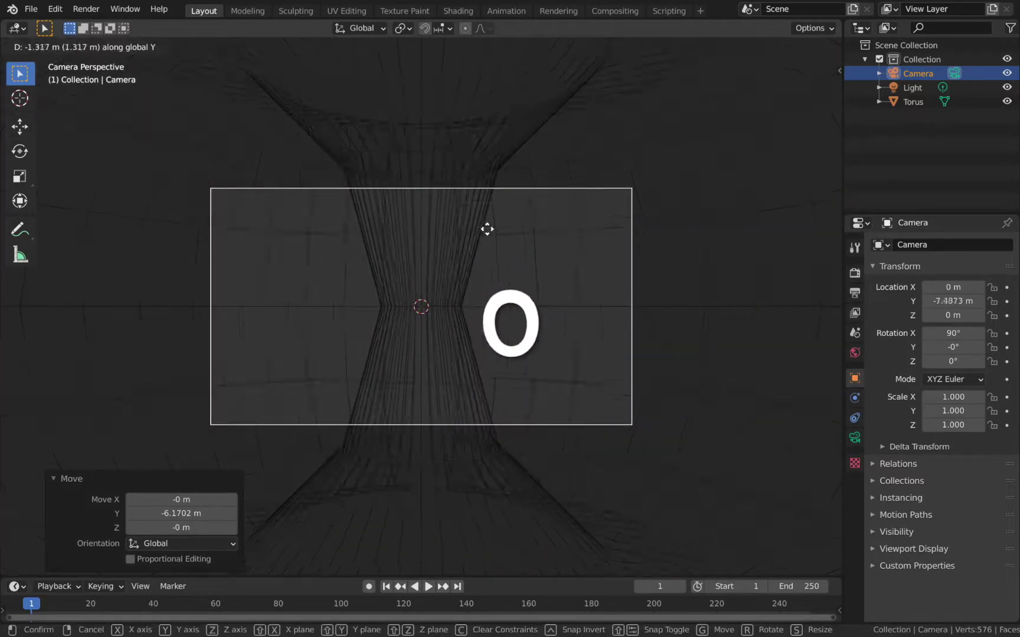
left_click(485, 267)
key("KP_0")
key("z")
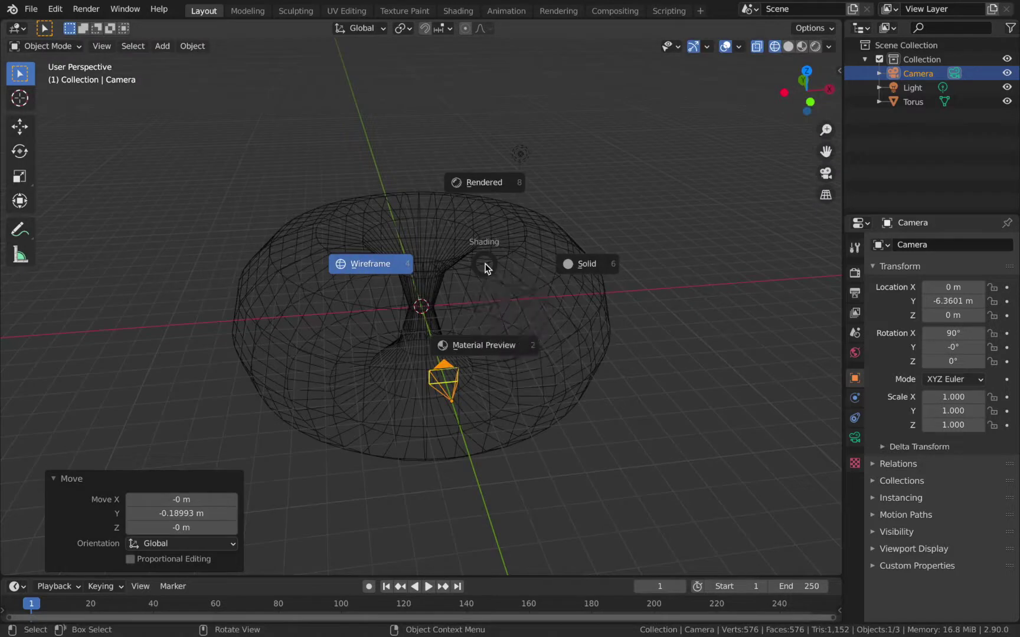
key("6")
key("KP_0")
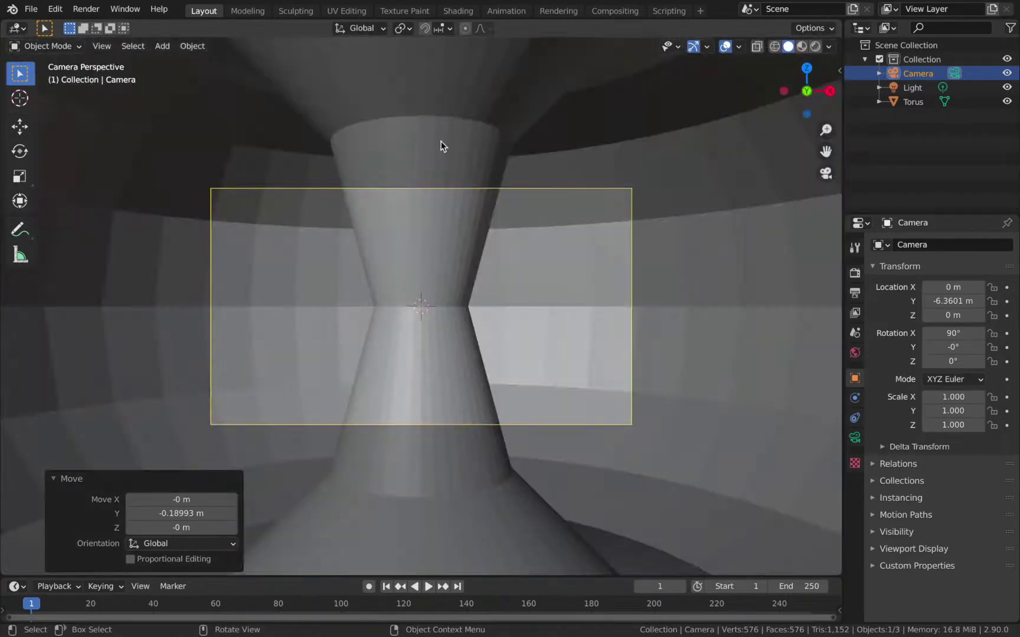
Select the torus, toggle Edit Mode in and out, and delete it
left_click(449, 242)
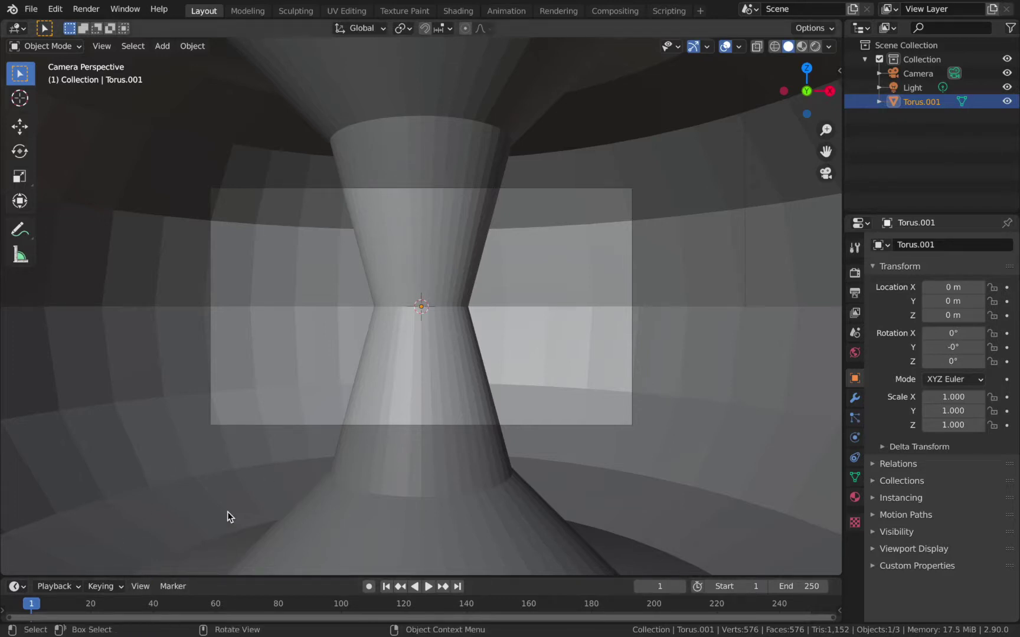
key("Tab")
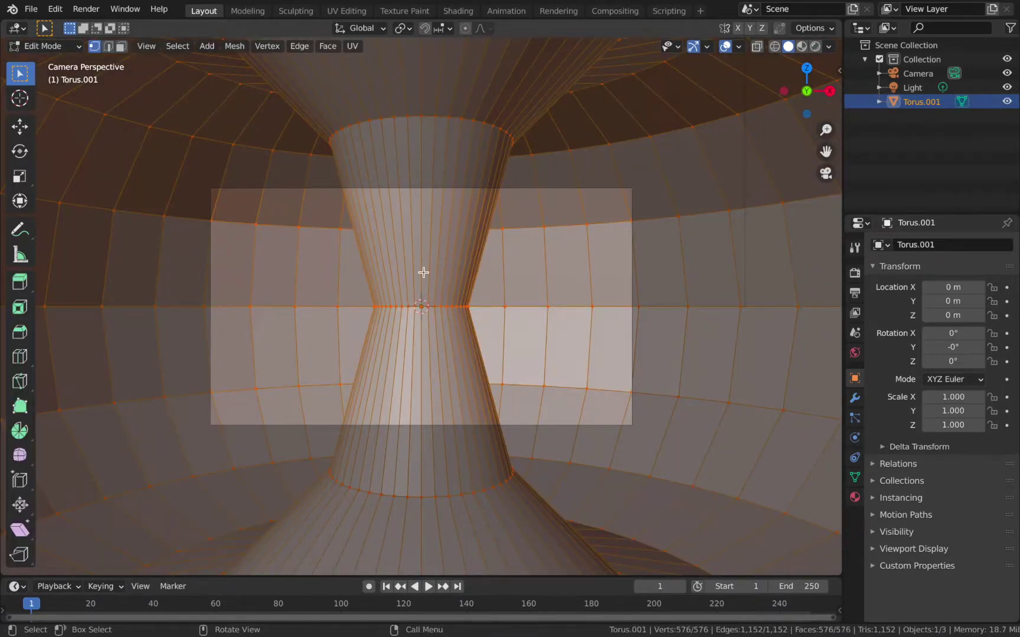
key("Tab")
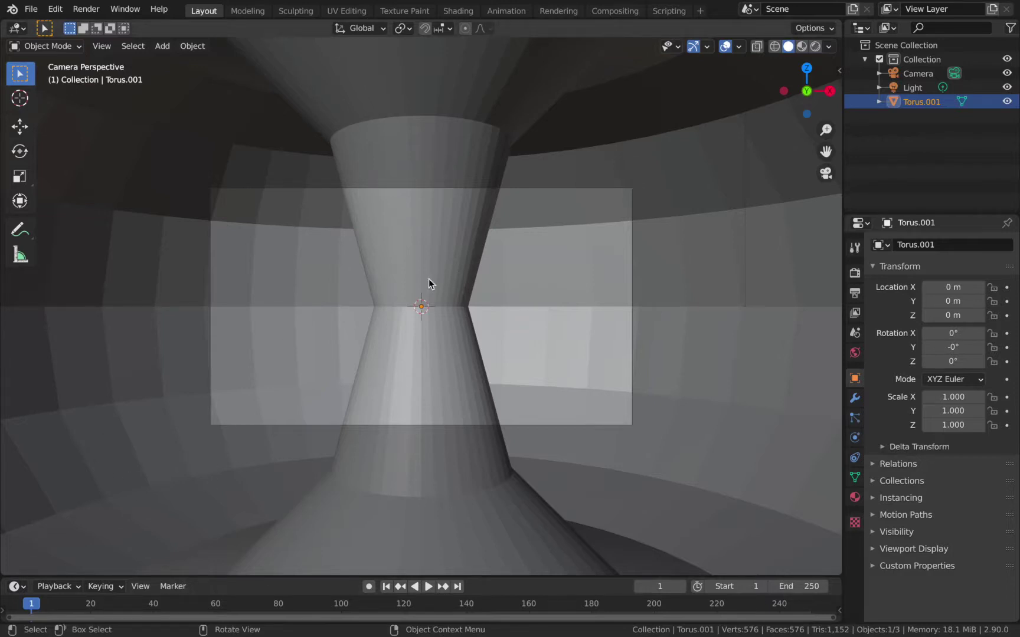
key("x")
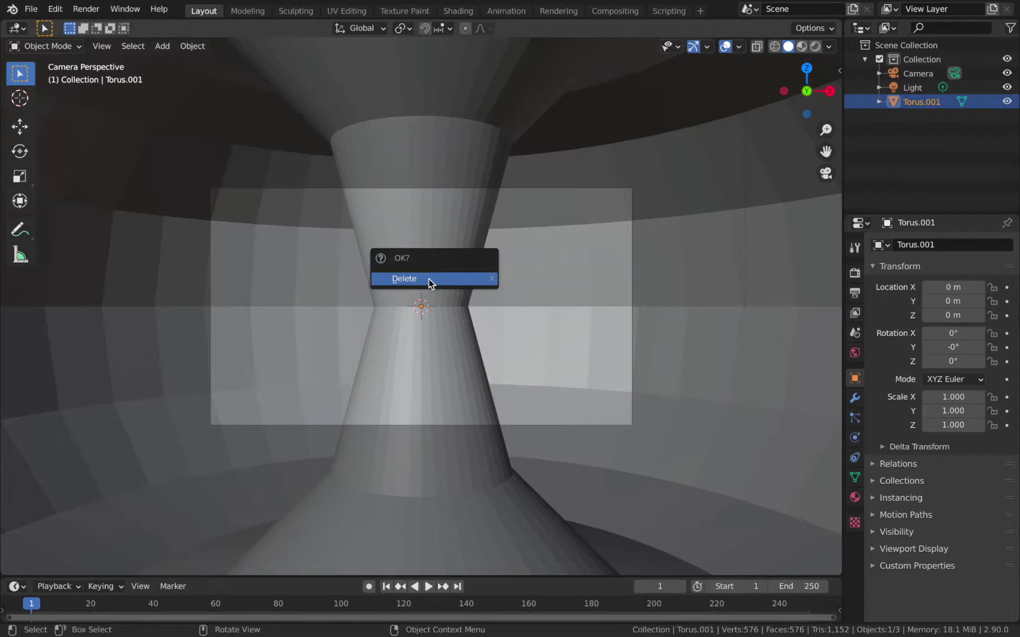
left_click(428, 279)
key("shift+a")
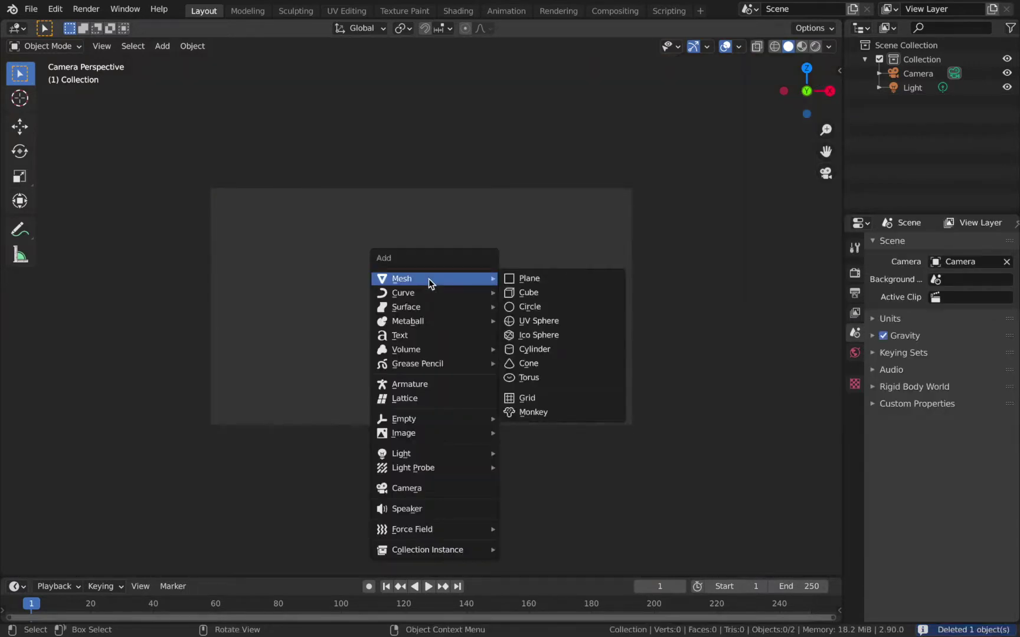
Add a torus with 4 m major radius, 89 major and 68 minor segments, thick tube
left_click(578, 379)
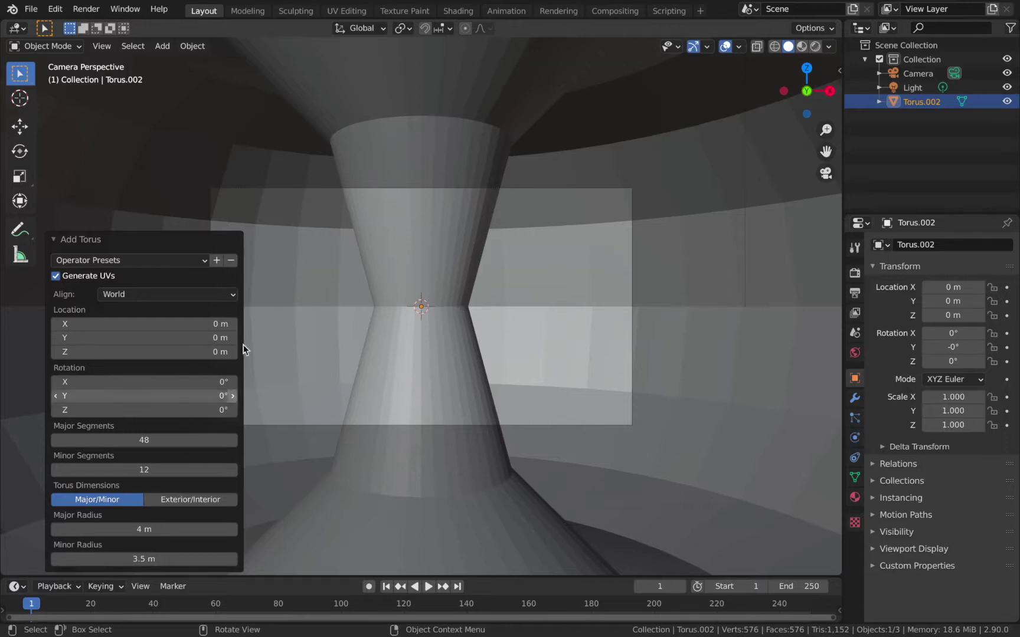
left_click_drag(144, 470, 458, 354)
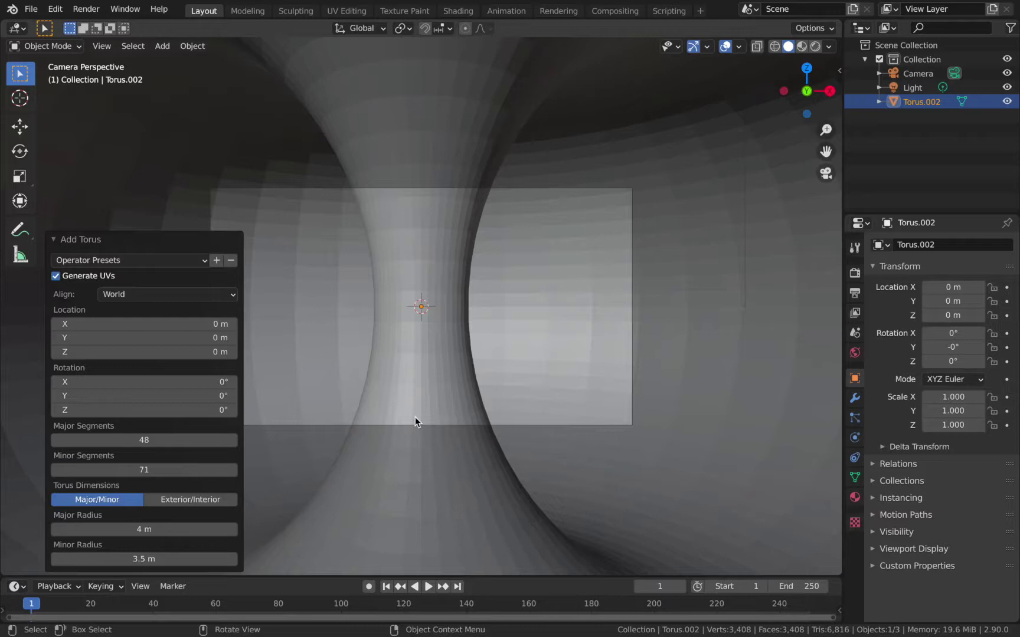
left_click_drag(104, 436, 215, 437)
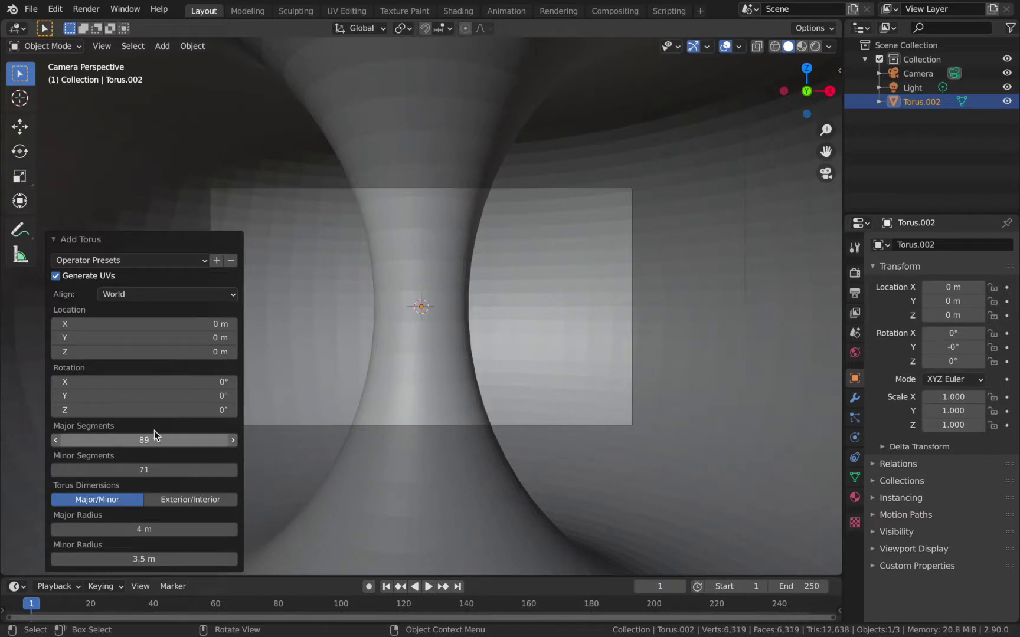
mouse_move(141, 559)
left_mouse_down()
mouse_move(160, 559)
mouse_move(152, 559)
left_mouse_up()
left_click(469, 112)
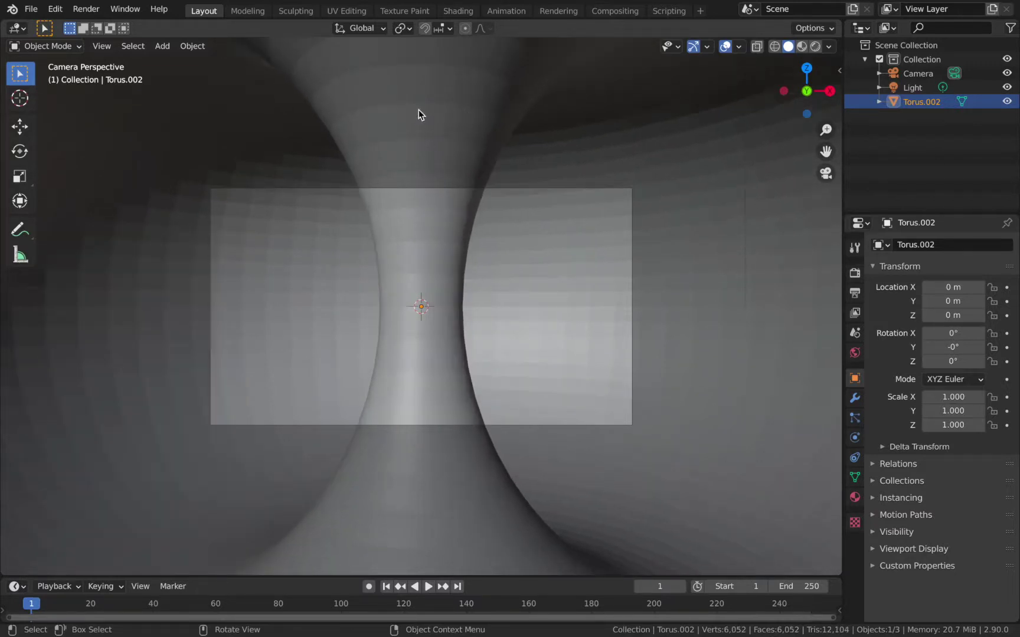
Flatten the torus to 0.633 scale along Z
key("s")
key("z")
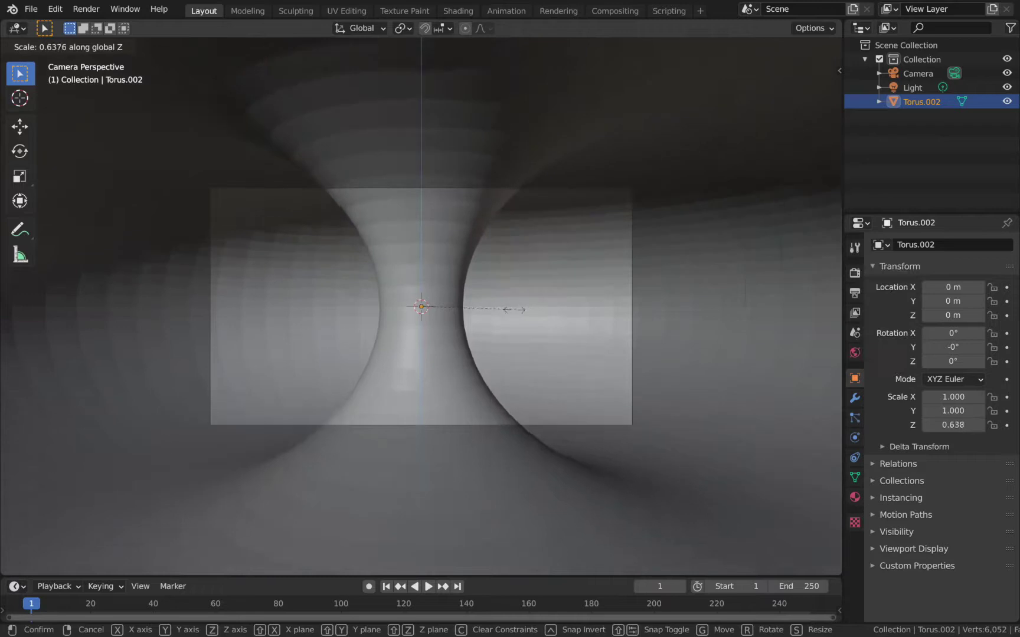
left_click(517, 313)
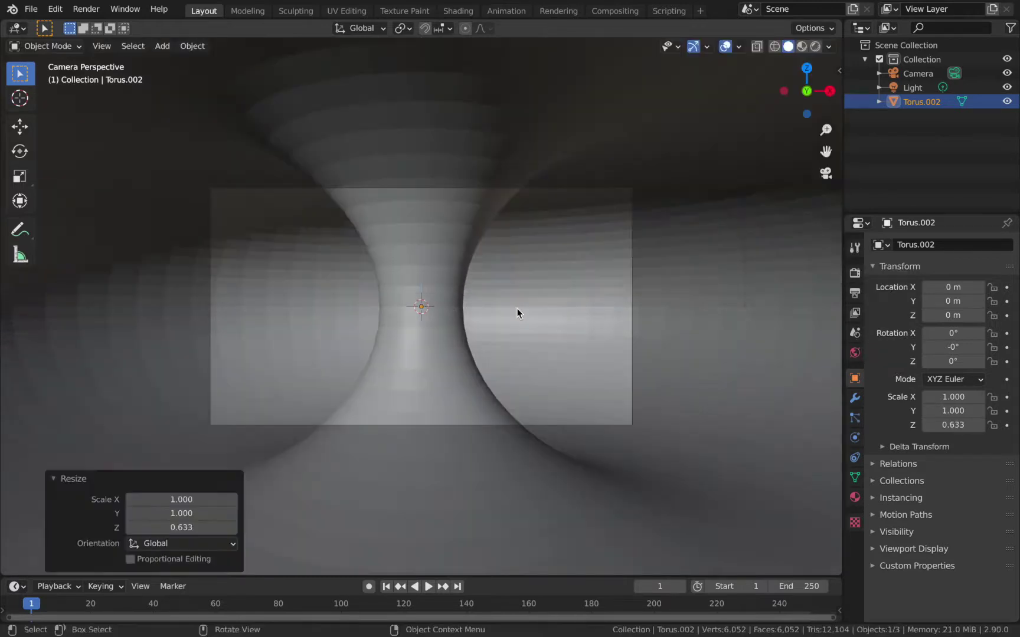
Set the camera's focal length to 8 mm
left_click(919, 75)
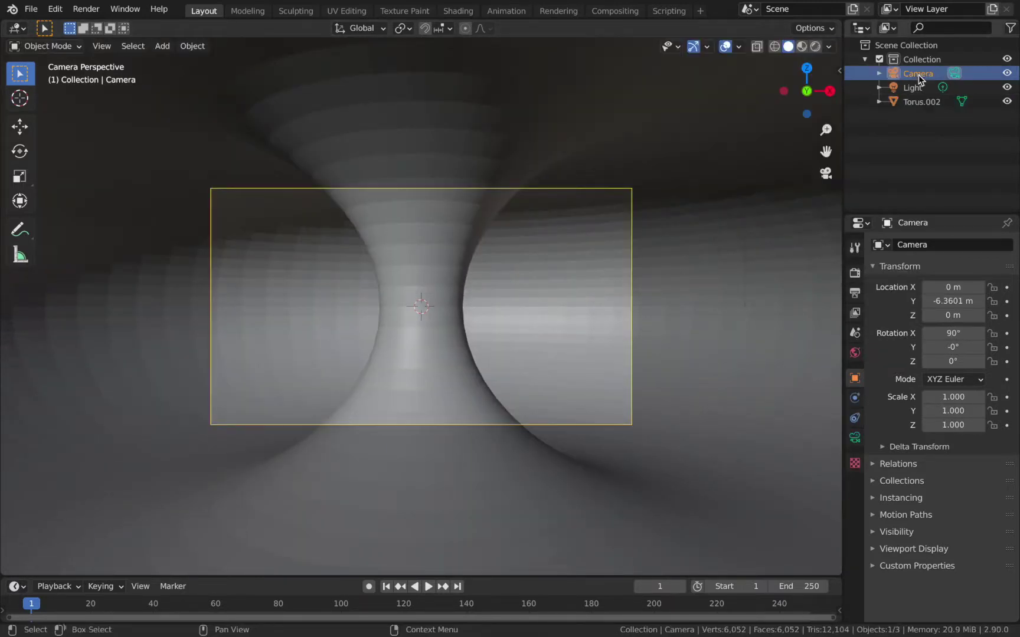
left_click(855, 439)
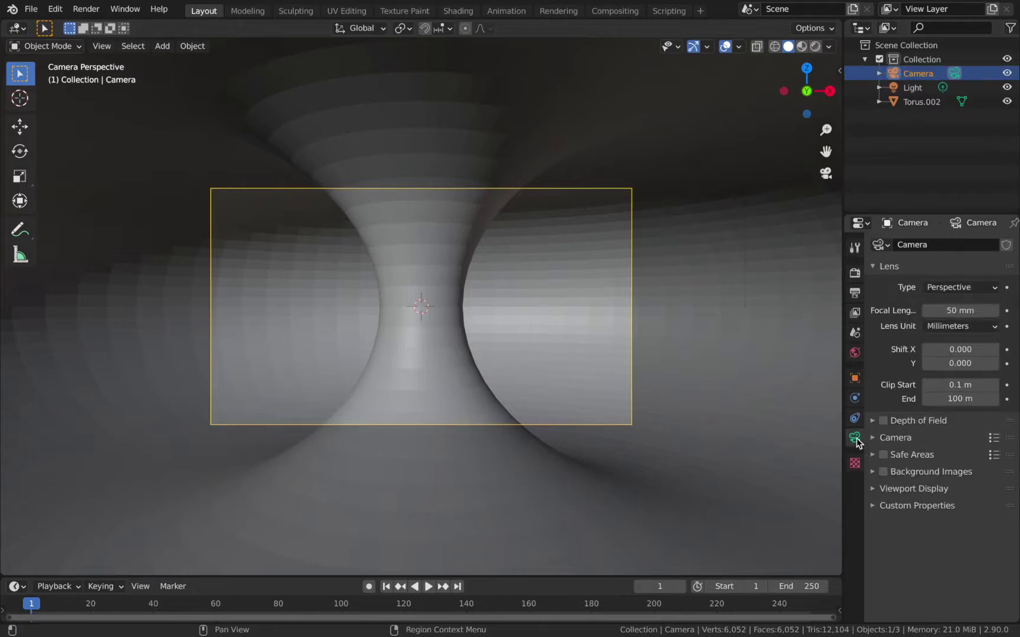
left_click_drag(965, 311, 903, 311)
left_click_drag(441, 349, 449, 229)
Hide viewport overlays and split the 3D view into two side-by-side views
left_click(724, 129)
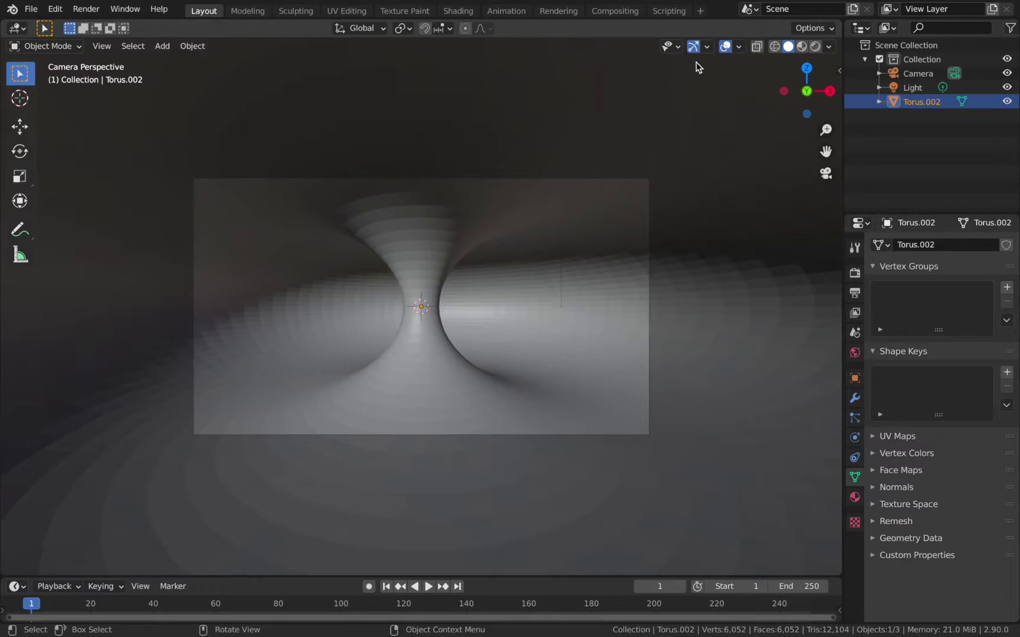
left_click(725, 46)
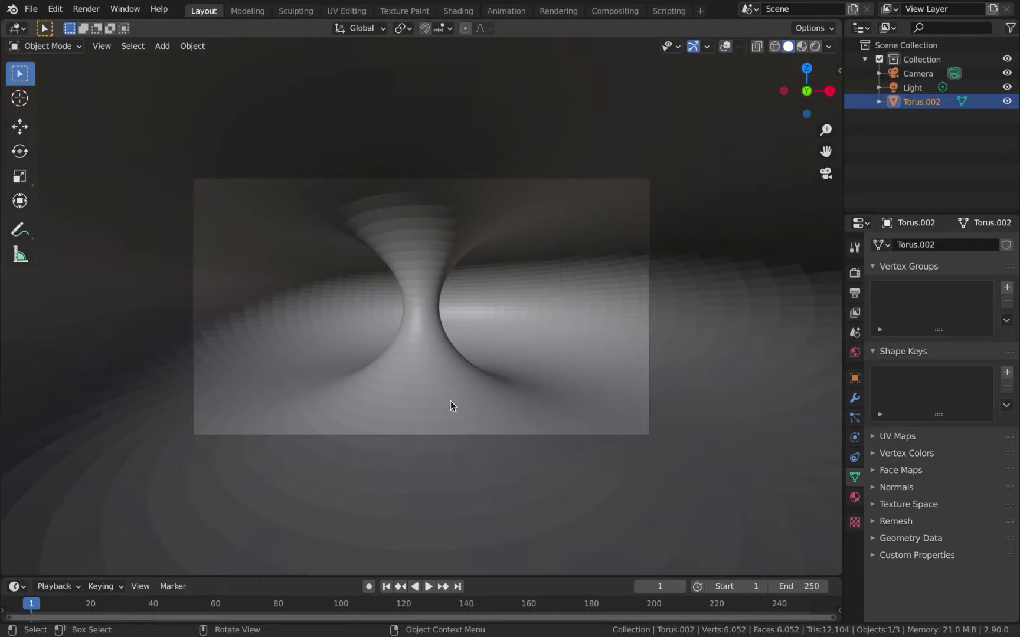
scroll(413, 421, "up", 2)
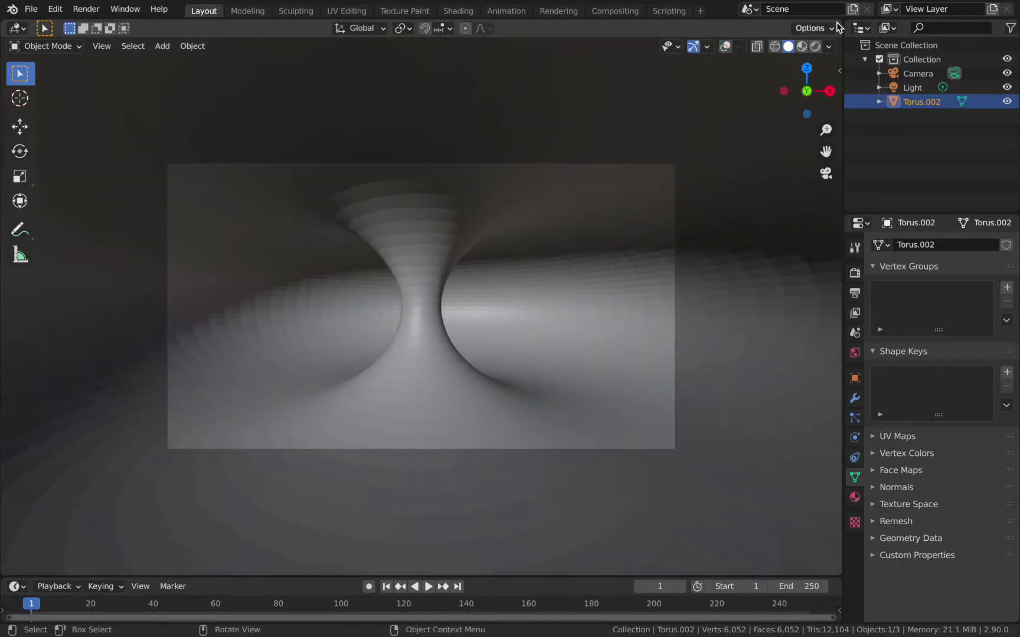
left_click_drag(844, 17, 449, 28)
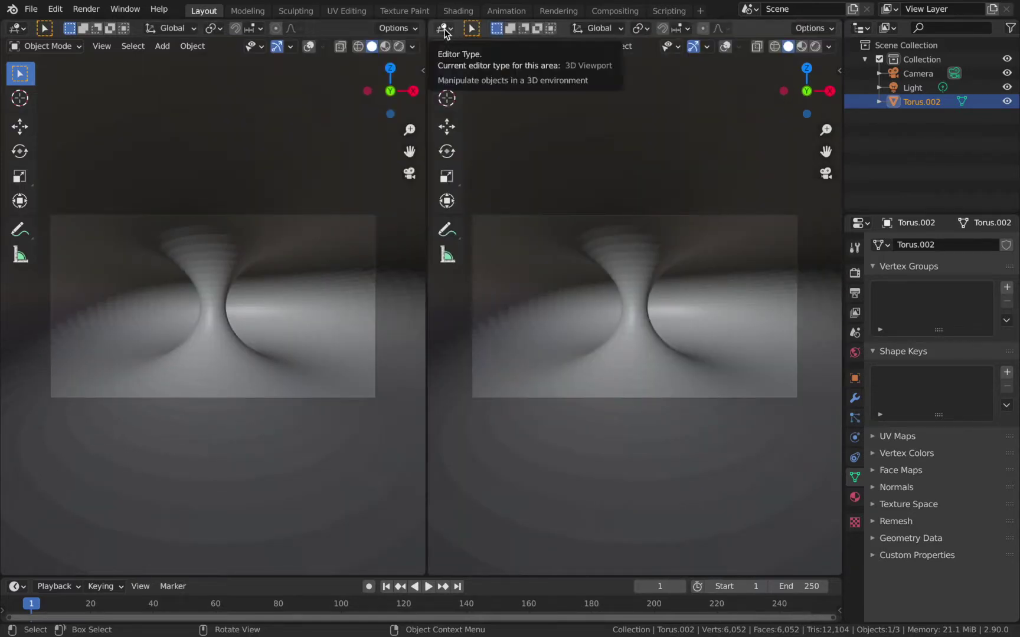
Turn the right view into a Shader Editor and create Material.001 for the torus
left_click(446, 28)
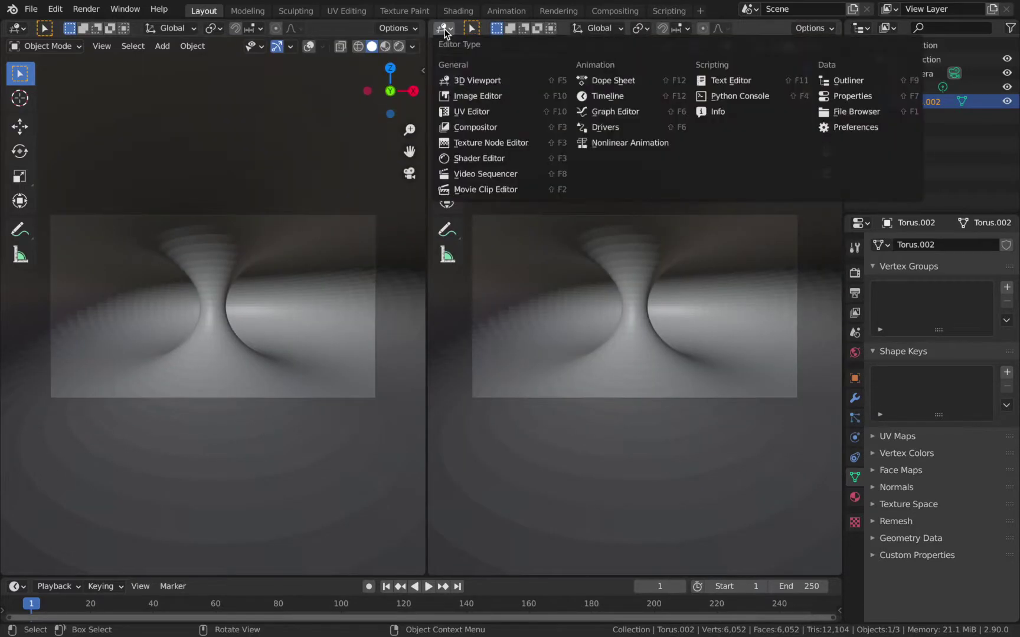
left_click(455, 162)
left_click_drag(686, 271, 845, 499)
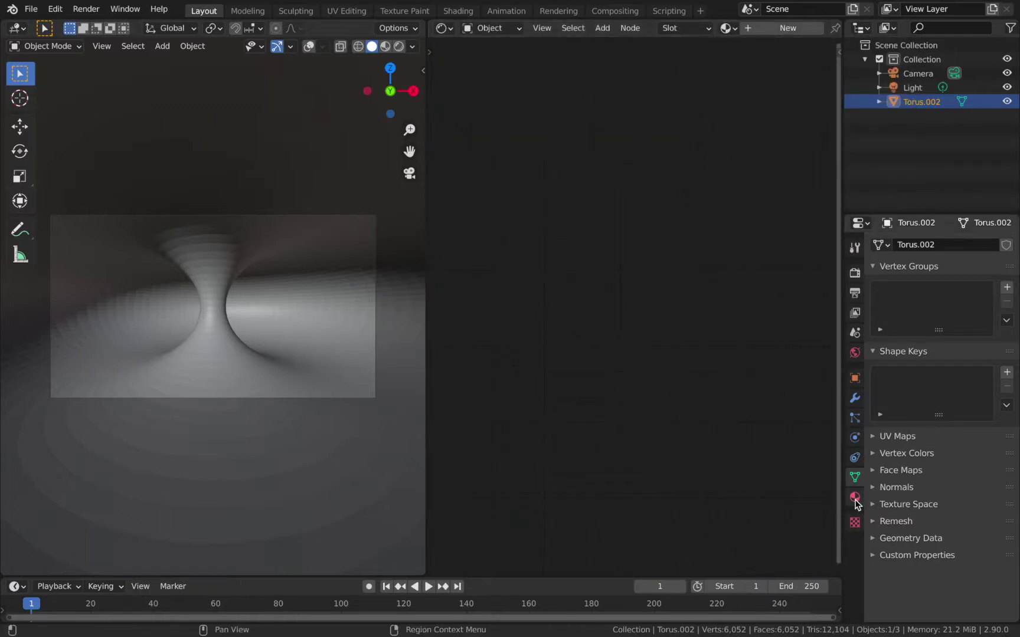
left_click(854, 498)
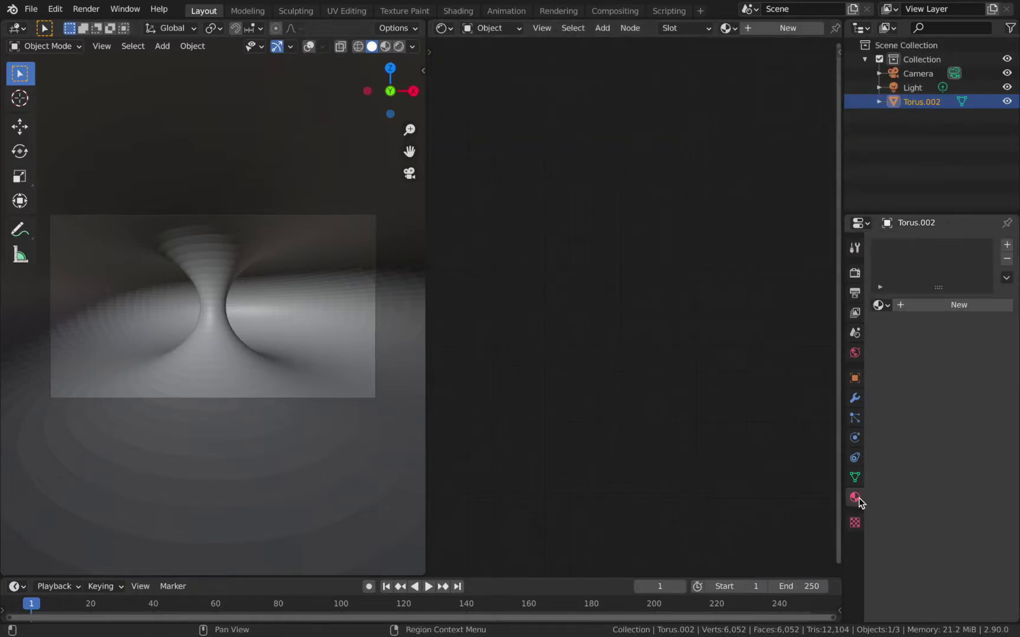
left_click(957, 309)
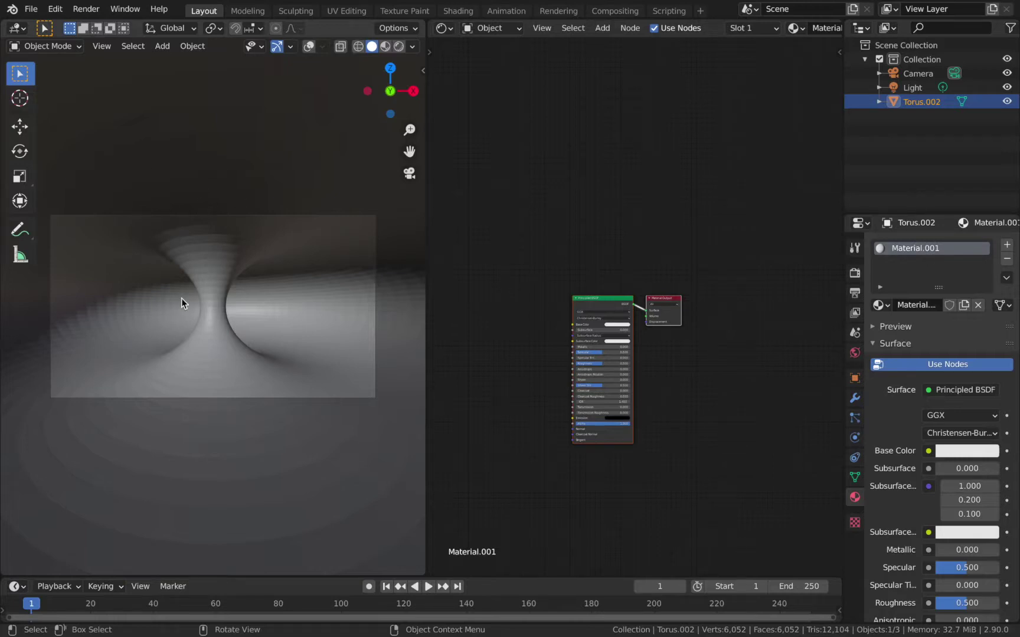
Switch the viewport to Rendered shading and select the Light
key("z")
key("8")
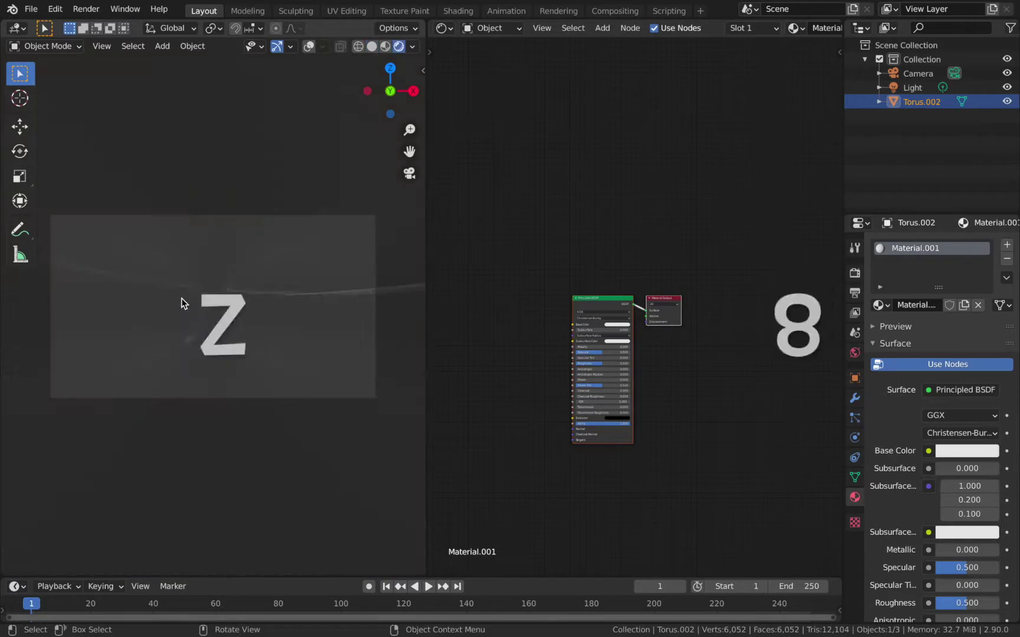
scroll(203, 301, "up", 2)
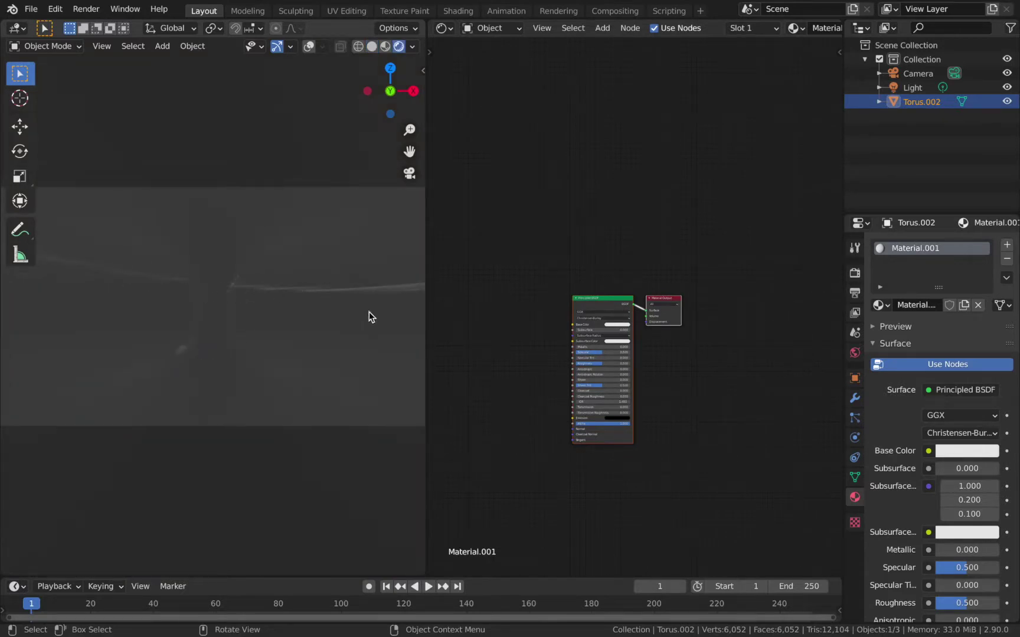
left_click(915, 87)
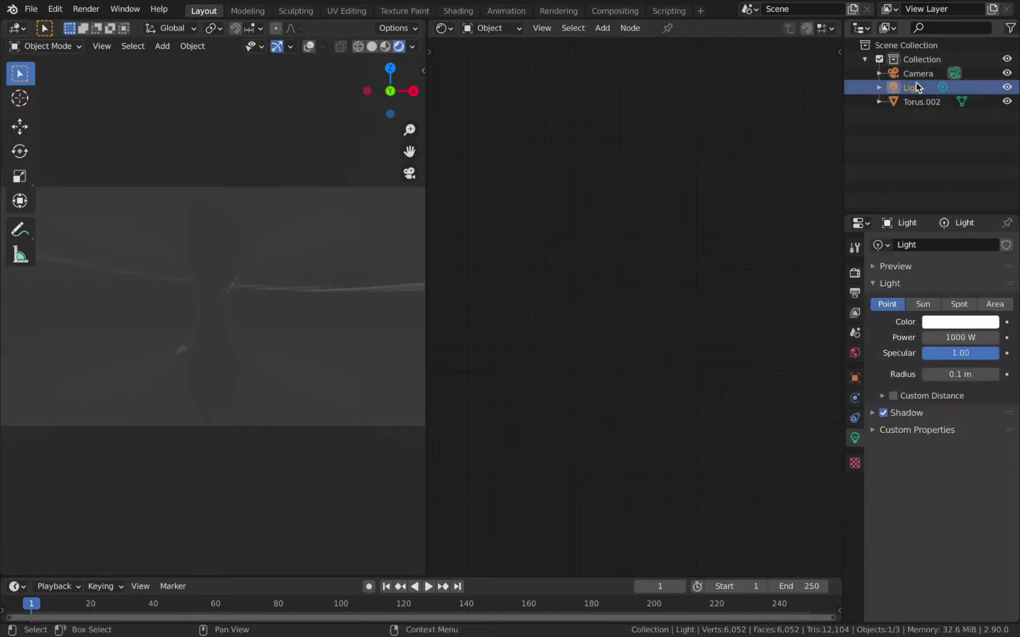
Delete the Light and set the World background colour value to 0
key("x")
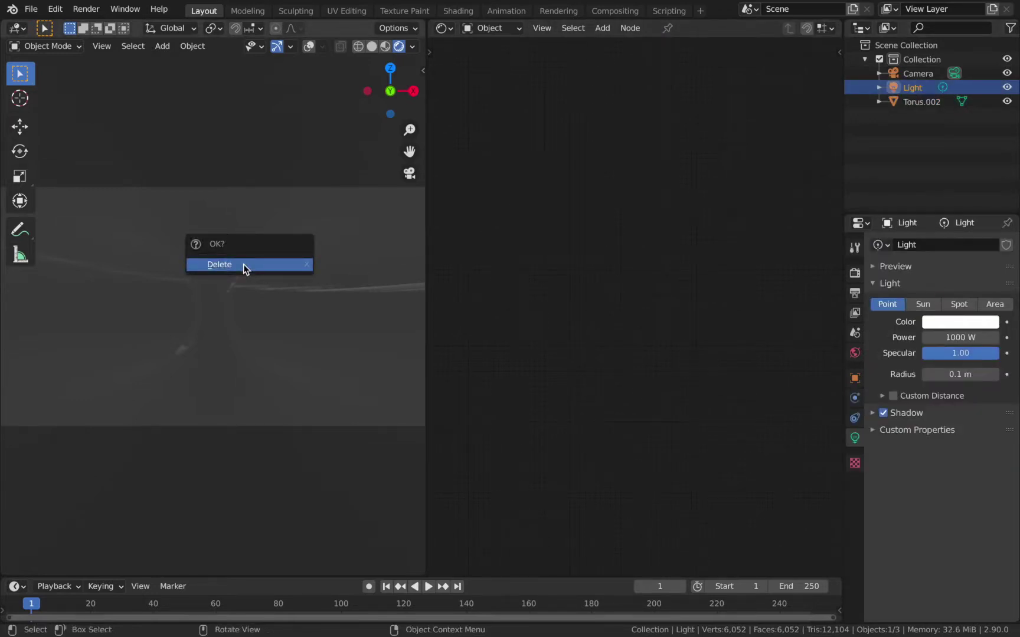
left_click(243, 264)
left_click(921, 87)
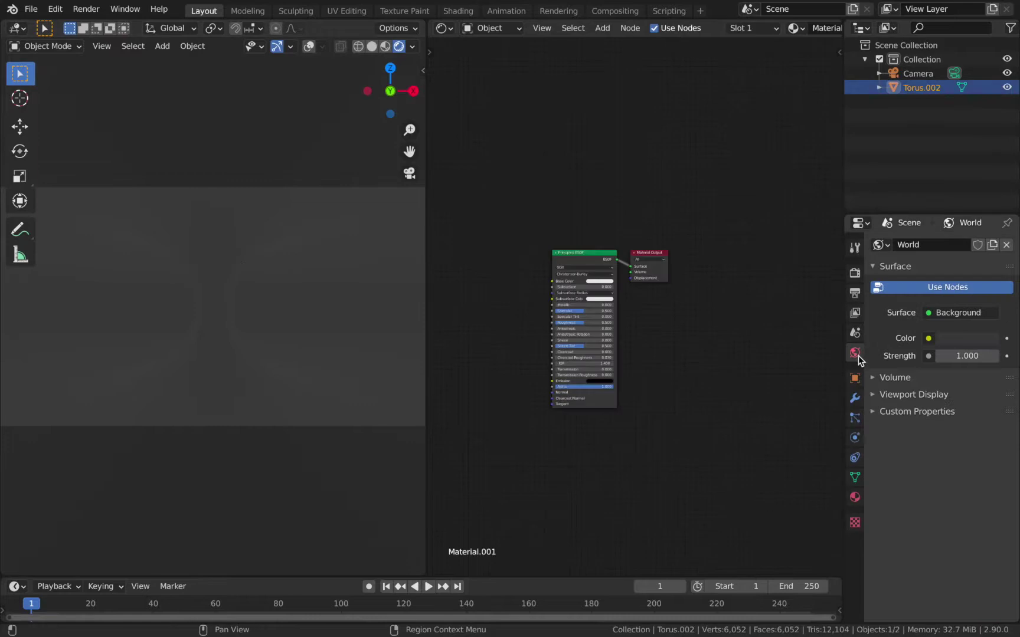
left_click(947, 341)
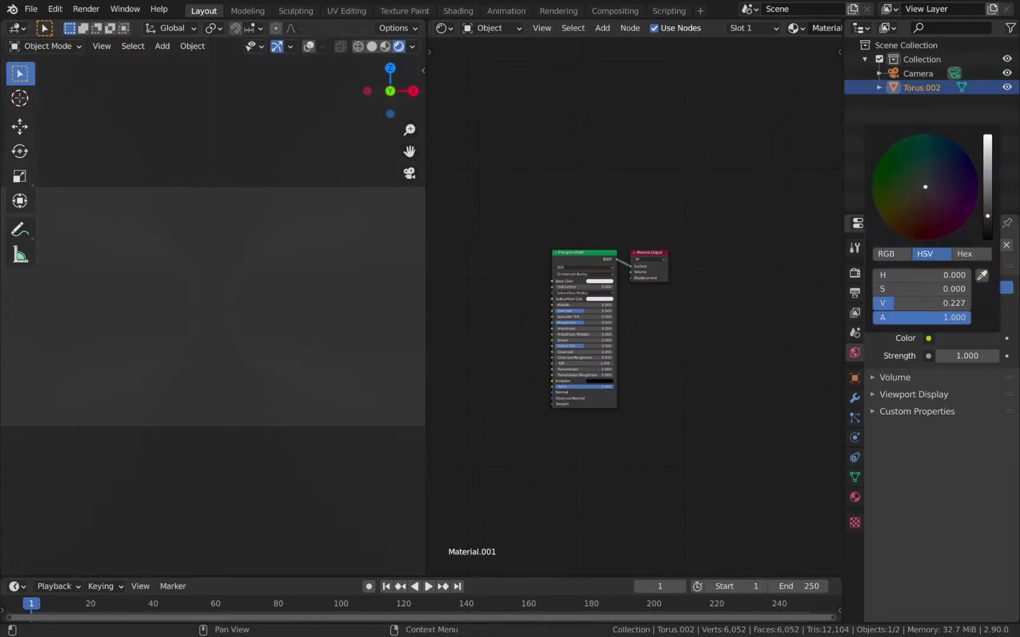
left_click_drag(987, 215, 988, 239)
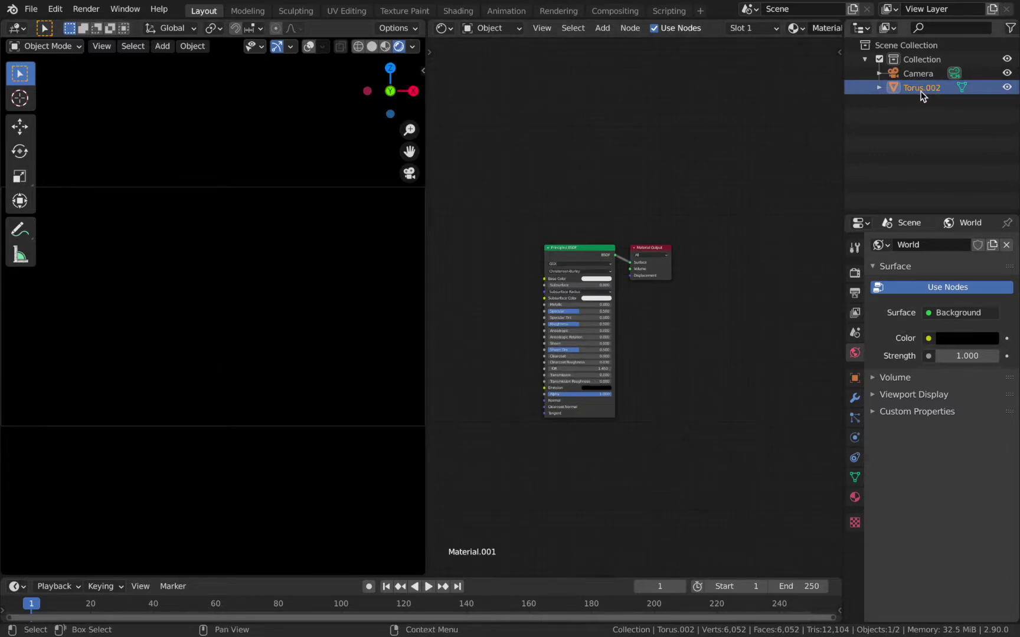
Replace the Principled BSDF with a Mix Shader connected to the Surface output
scroll(576, 381, "up", 1)
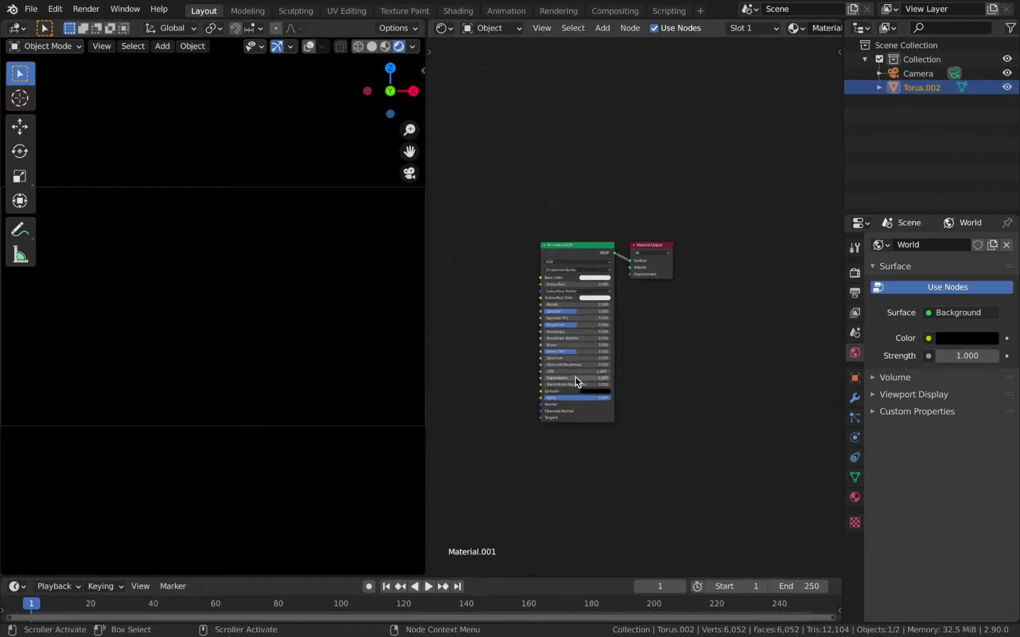
left_click(564, 248)
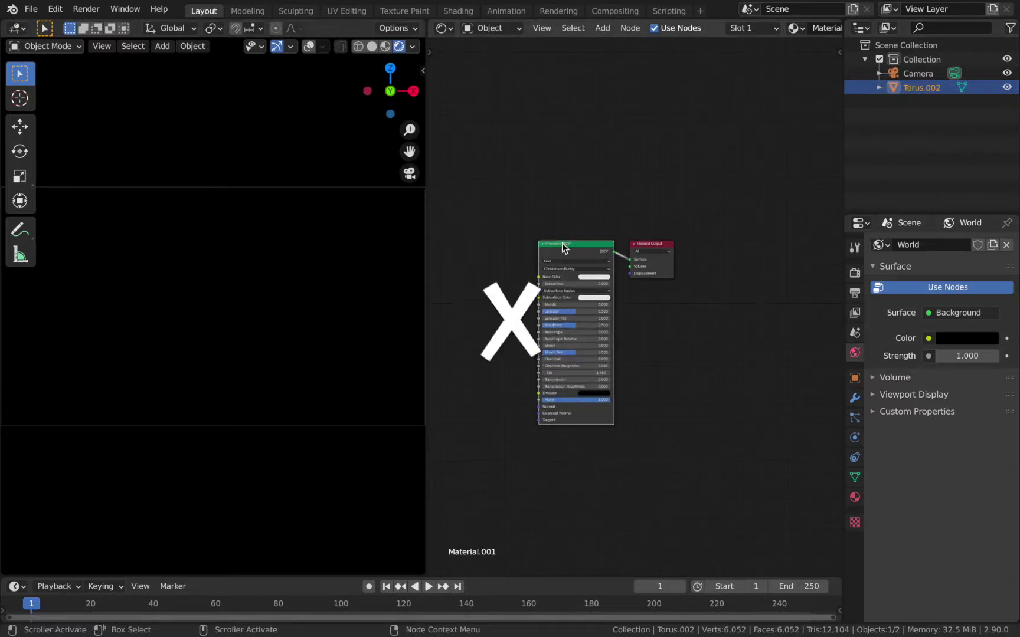
key("x")
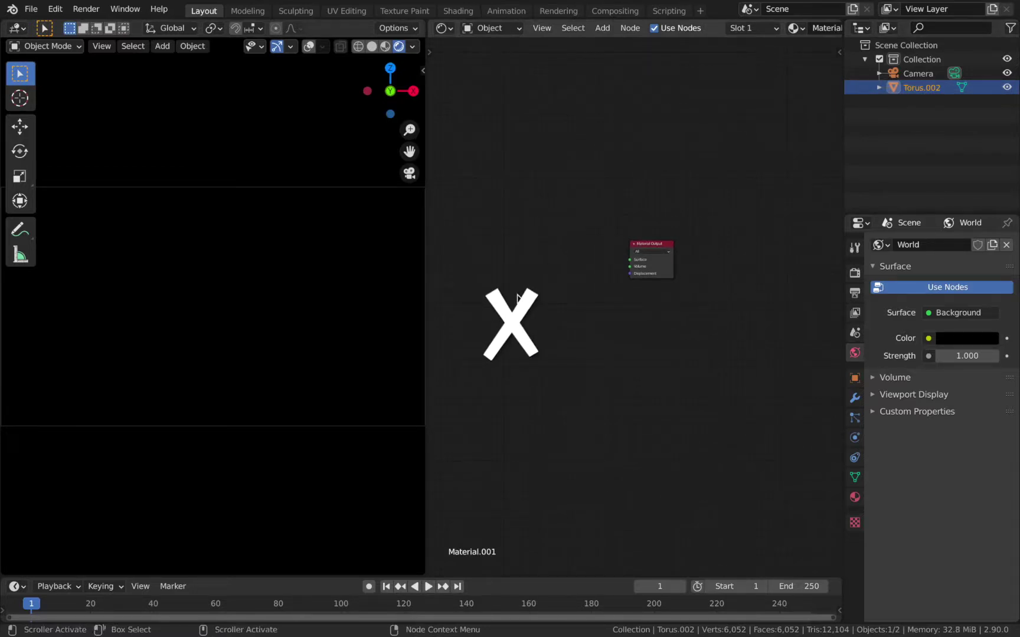
key("shift+a")
mouse_move(531, 345)
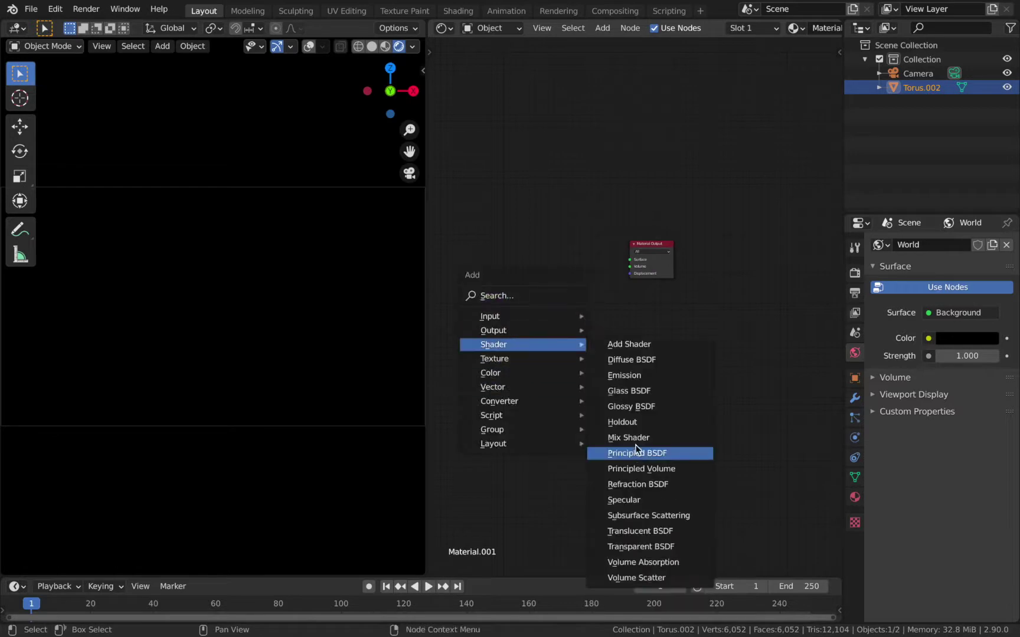
left_click(637, 438)
left_click(589, 267)
left_click_drag(591, 266, 632, 261)
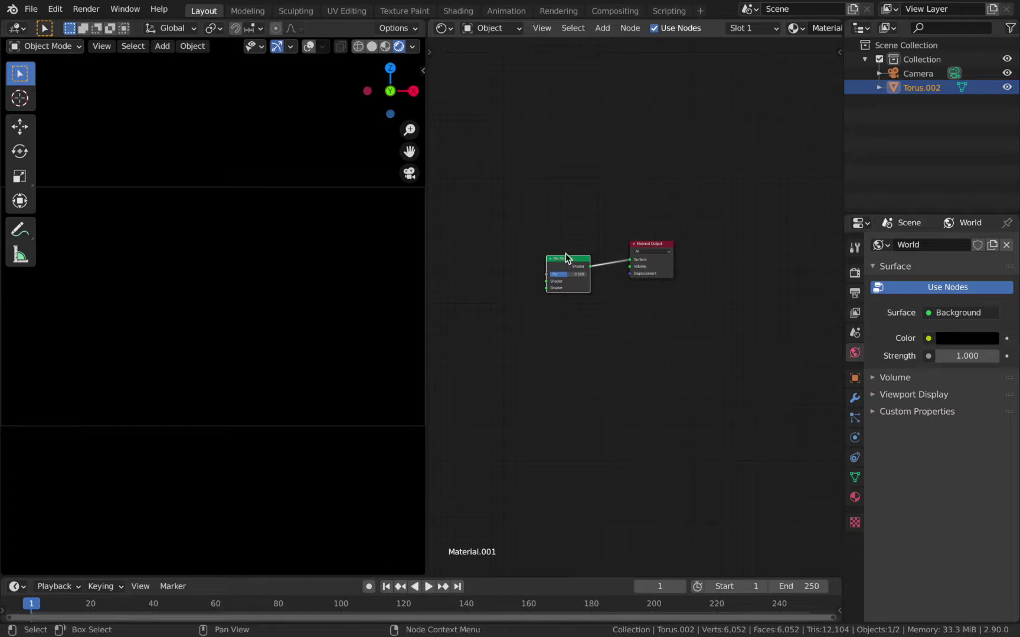
Feed a 1.5-strength Emission node into the Mix Shader's first shader input
key("shift+a")
mouse_move(508, 323)
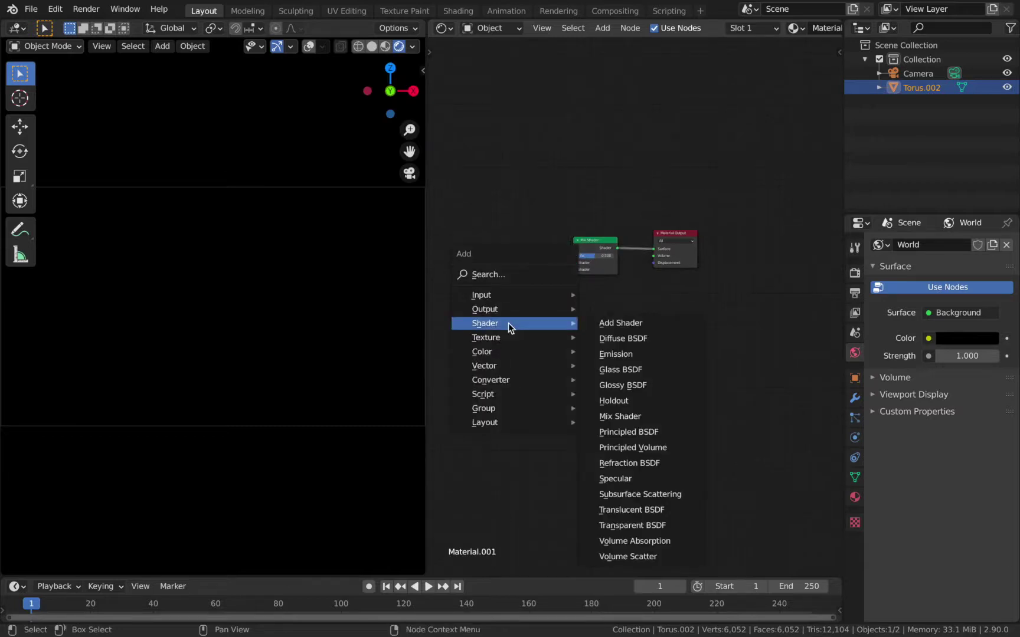
left_click(616, 354)
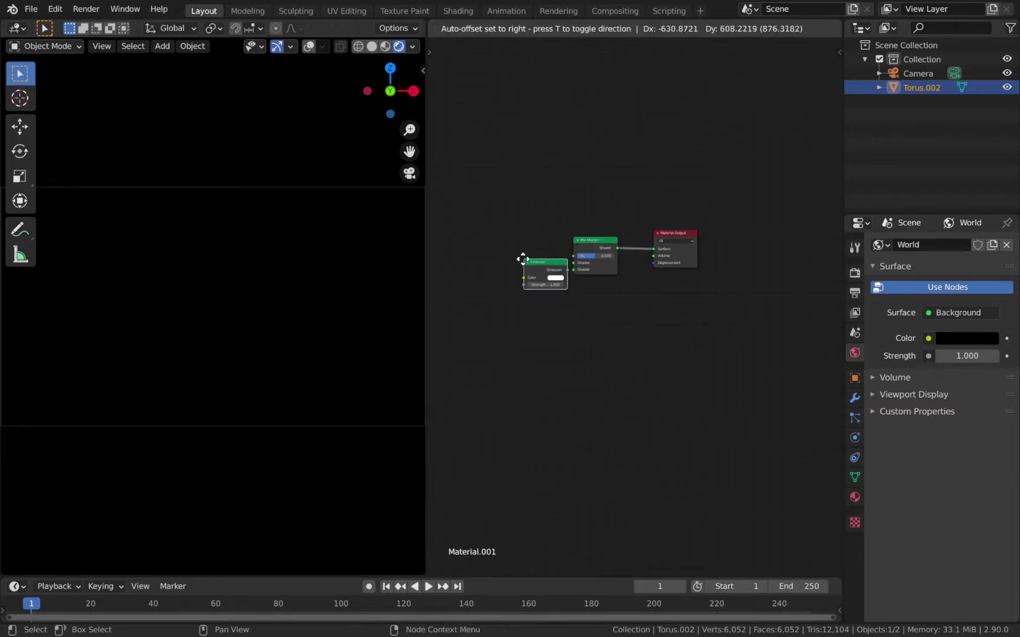
left_click(474, 304)
left_click_drag(517, 312, 576, 261)
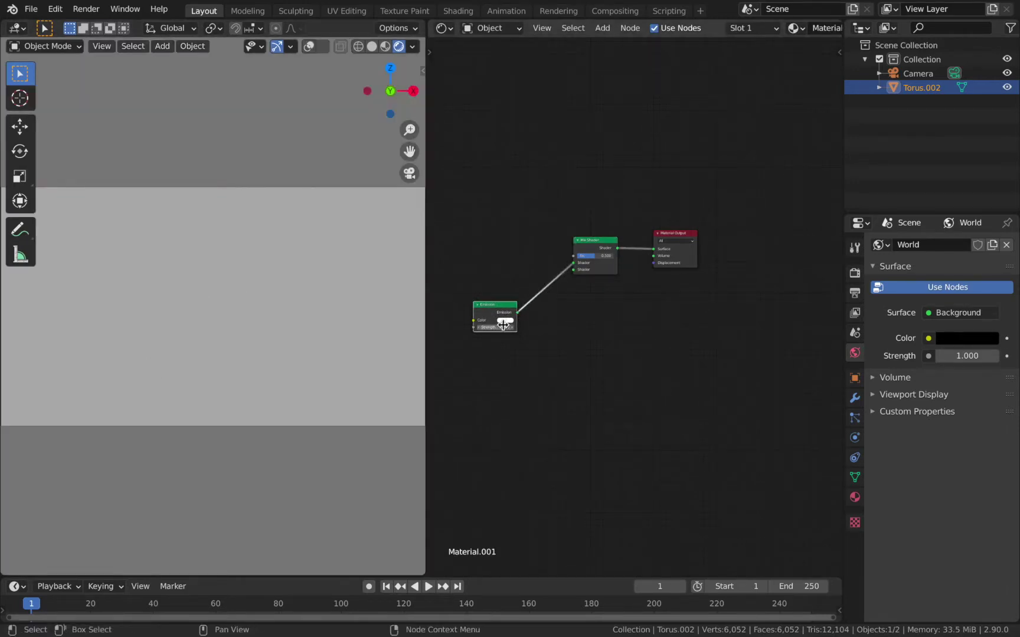
middle_click_drag(263, 308, 256, 305)
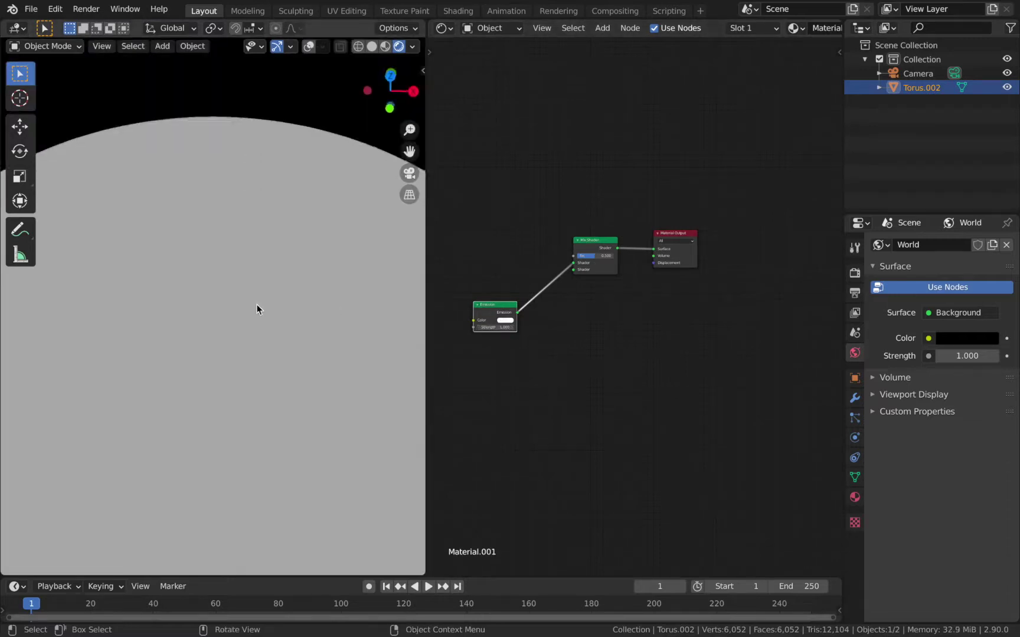
middle_click_drag(257, 305, 226, 334, "alt")
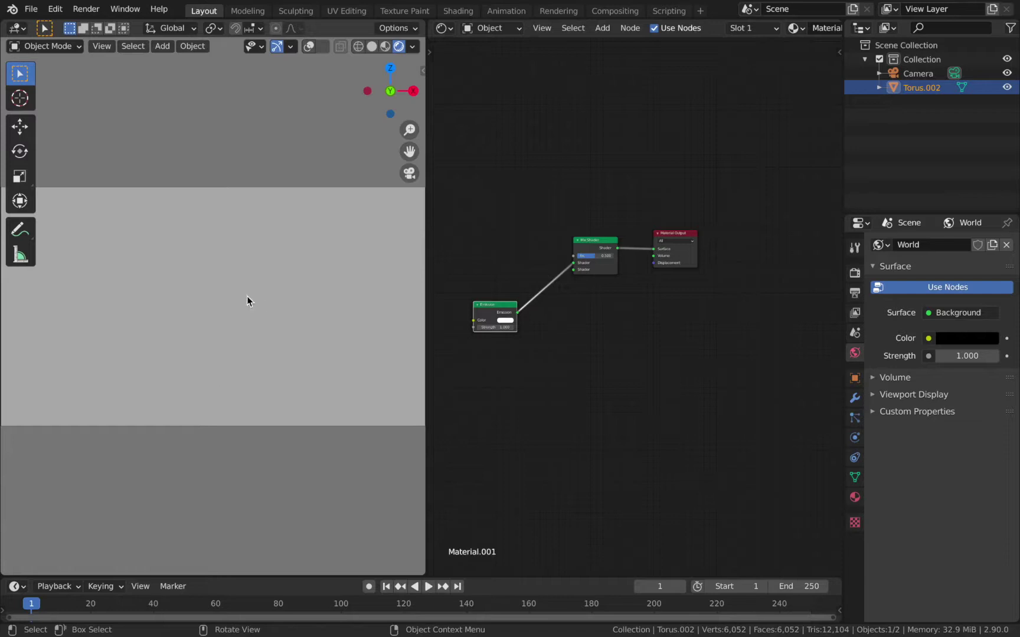
left_click_drag(490, 305, 475, 278)
left_click(484, 301)
type("1.5")
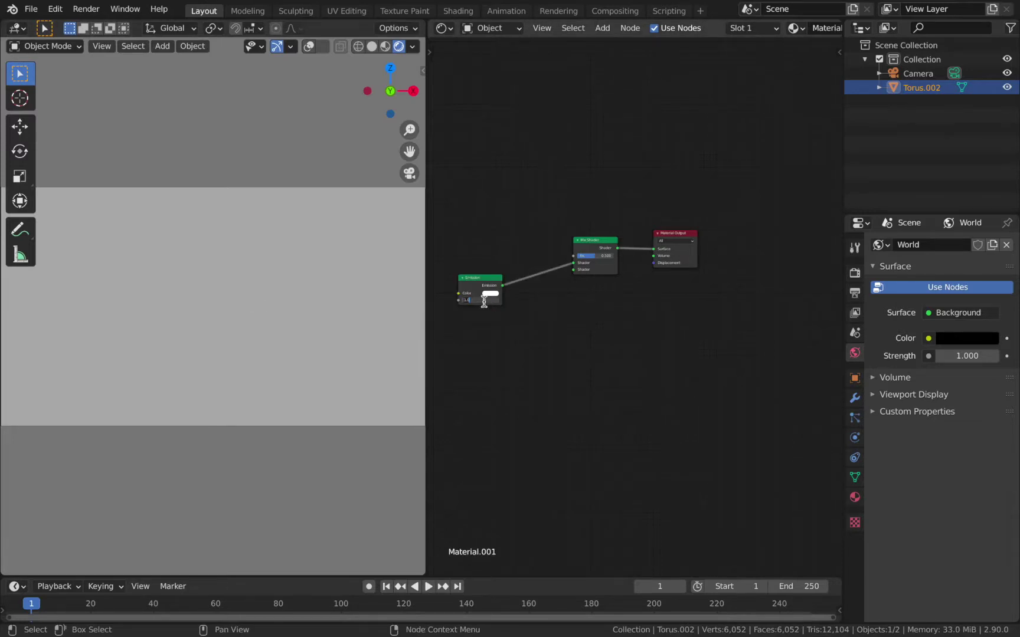
key("Return")
Connect a Transparent BSDF into the Mix Shader's second shader input
key("shift+a")
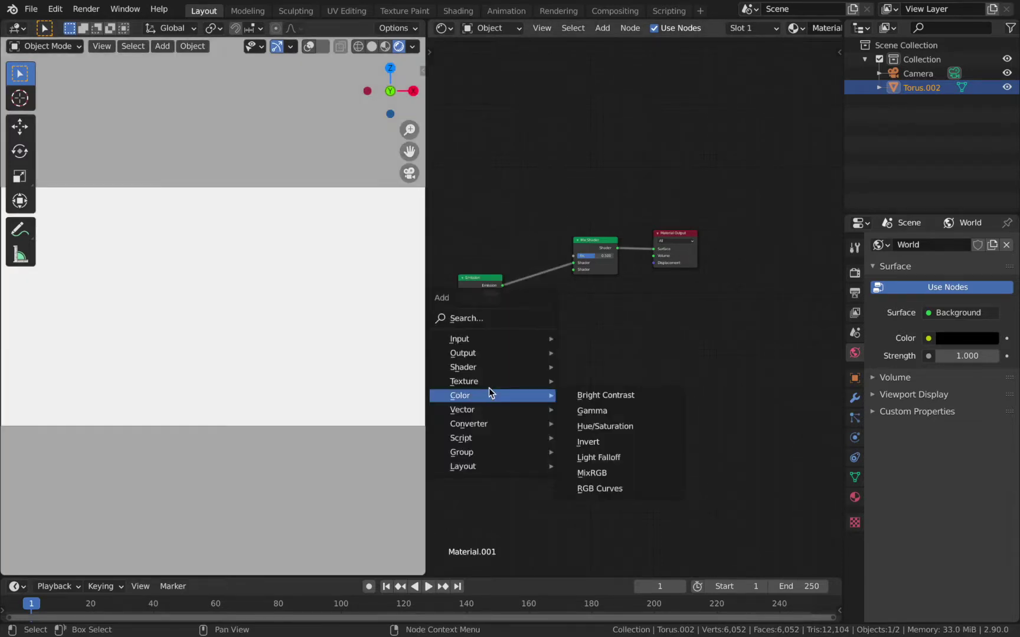
mouse_move(492, 366)
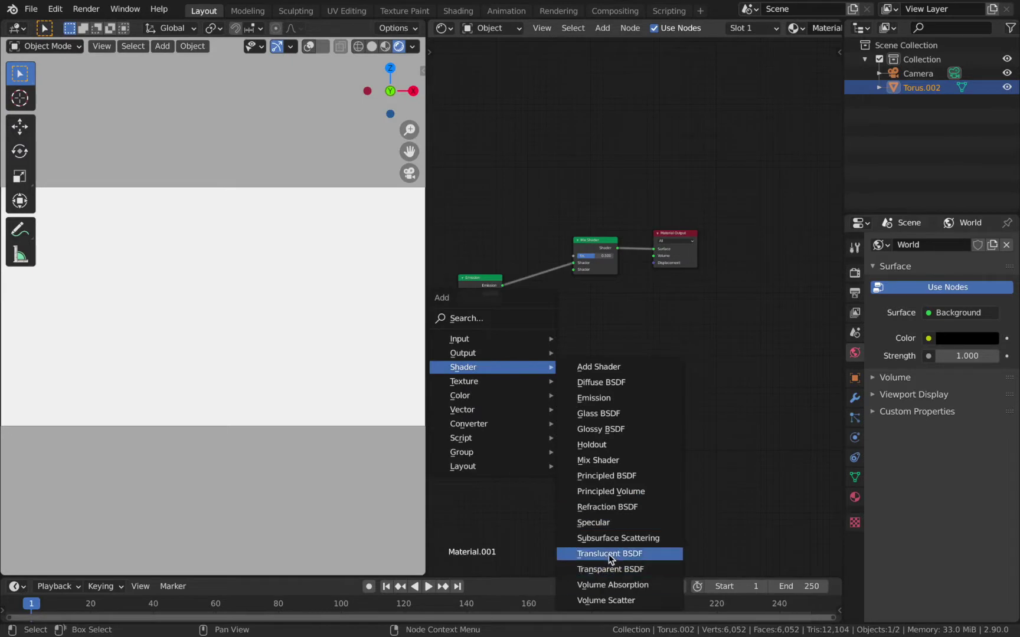
left_click(608, 571)
left_click(463, 327)
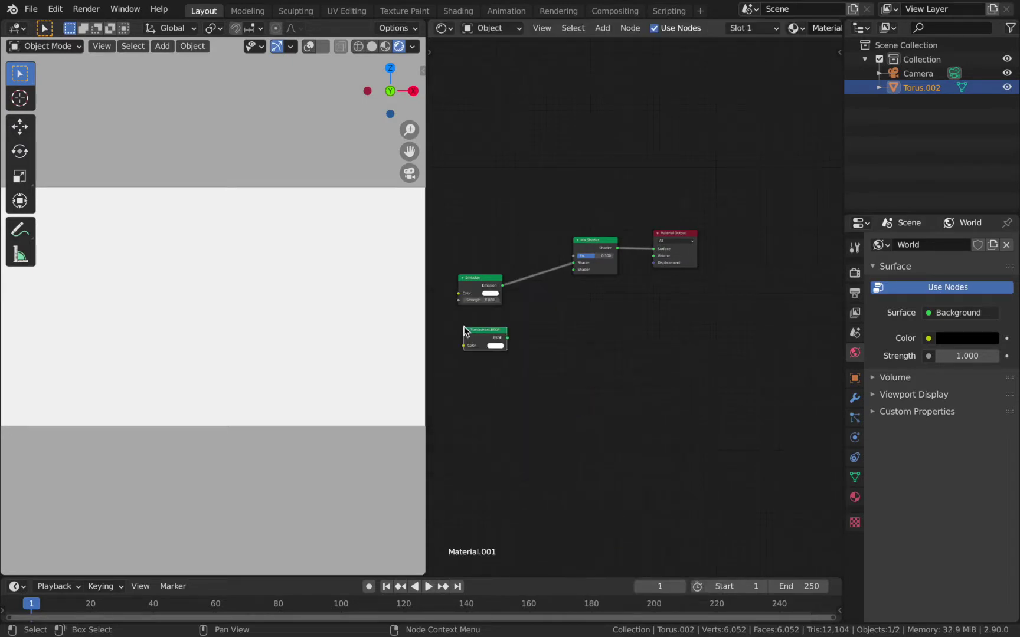
left_click_drag(507, 338, 576, 269)
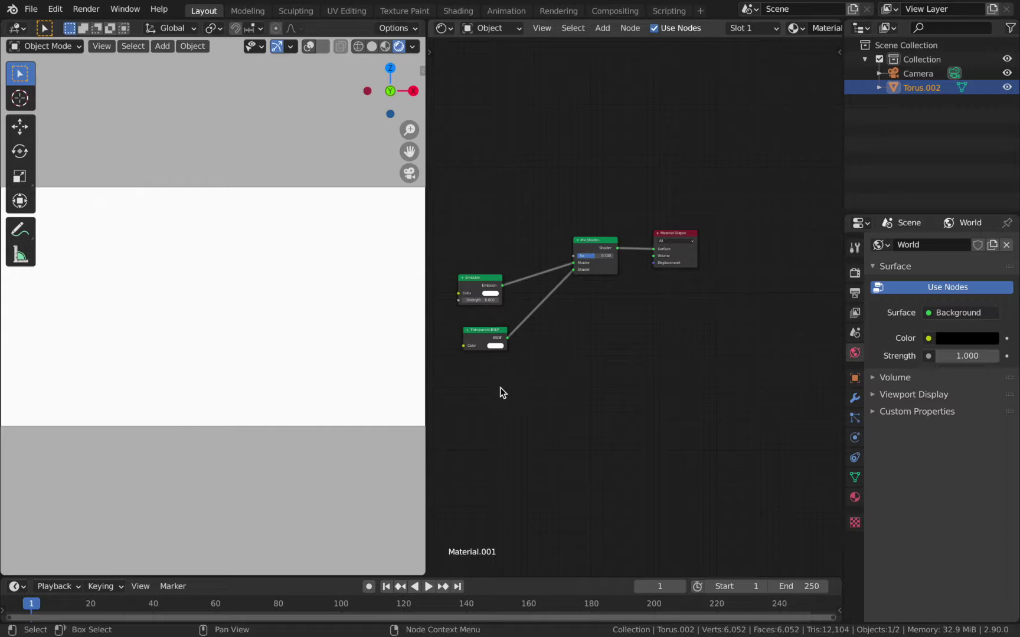
Add a Wave Texture node and link its Fac to the Mix Shader's Fac input
key("shift+a")
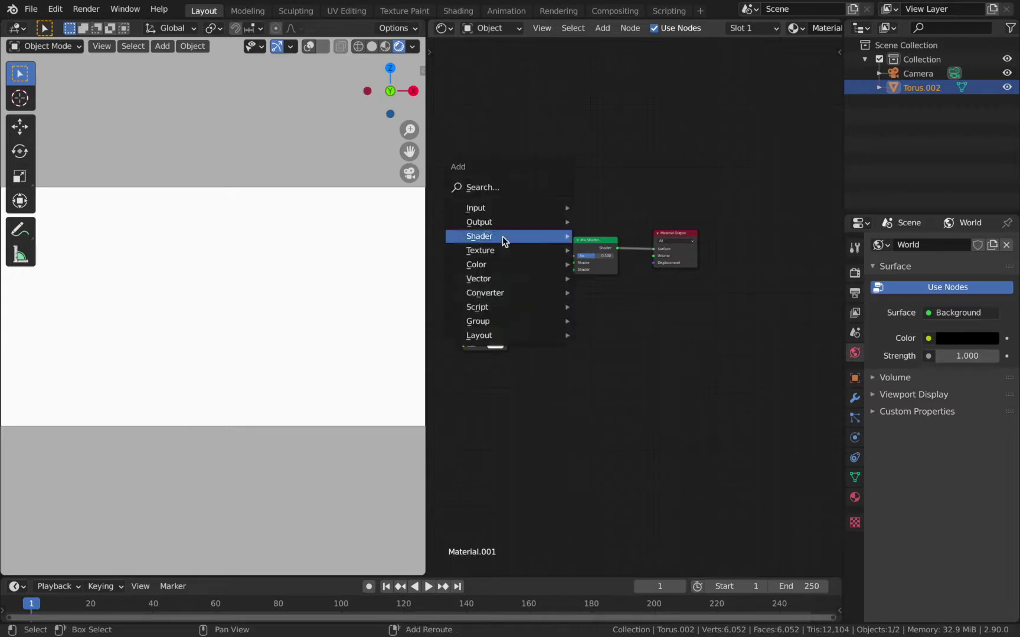
mouse_move(500, 251)
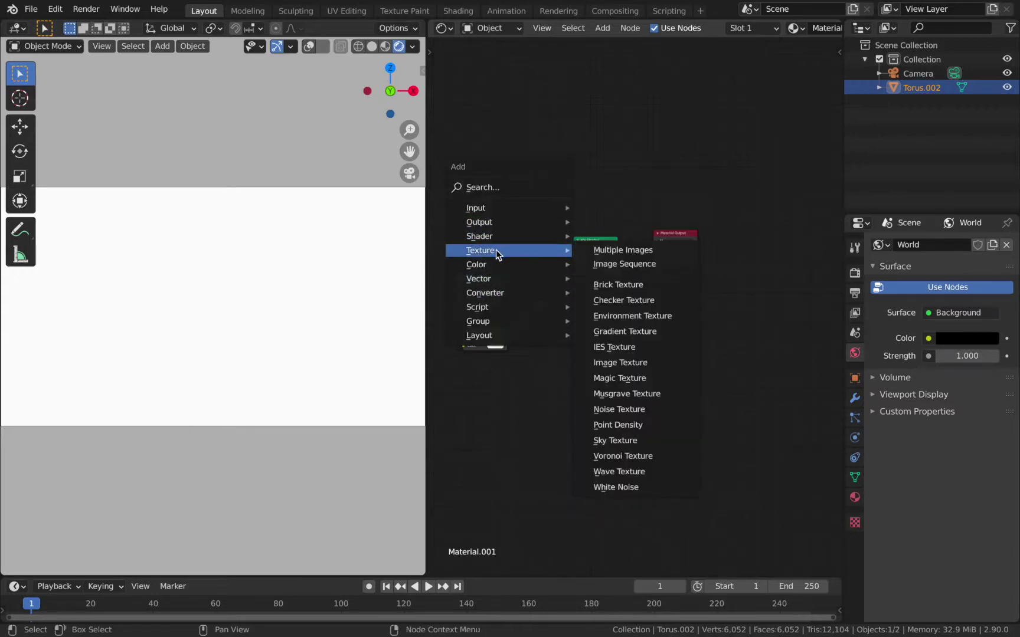
left_click(618, 472)
left_click(449, 164)
left_click_drag(496, 180, 577, 260)
middle_click_drag(483, 178, 545, 162)
left_click_drag(543, 155, 523, 153)
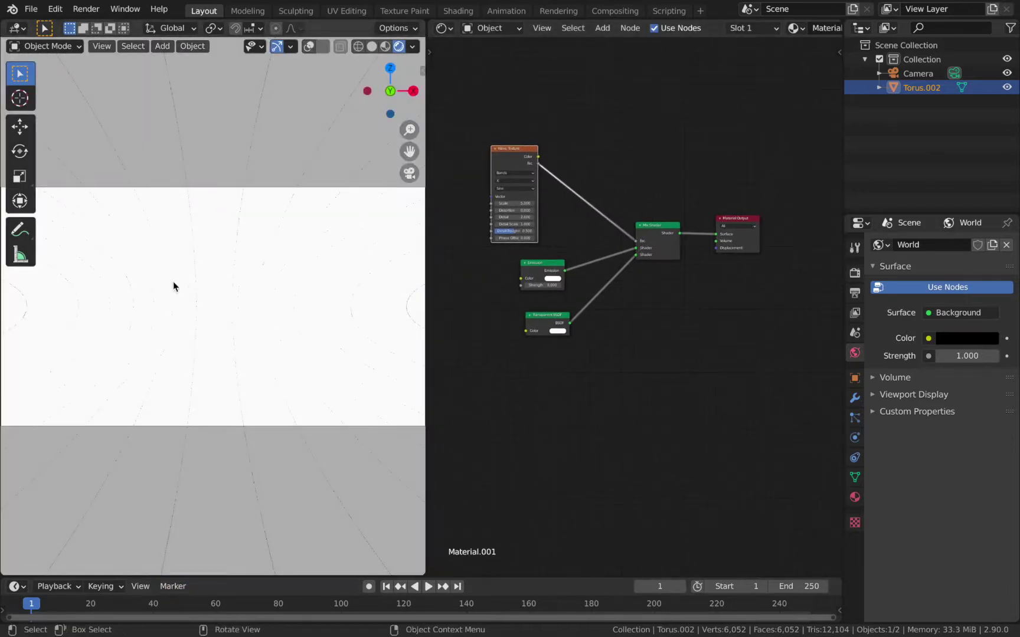
middle_click_drag(496, 354, 557, 355)
left_click_drag(557, 158, 461, 173)
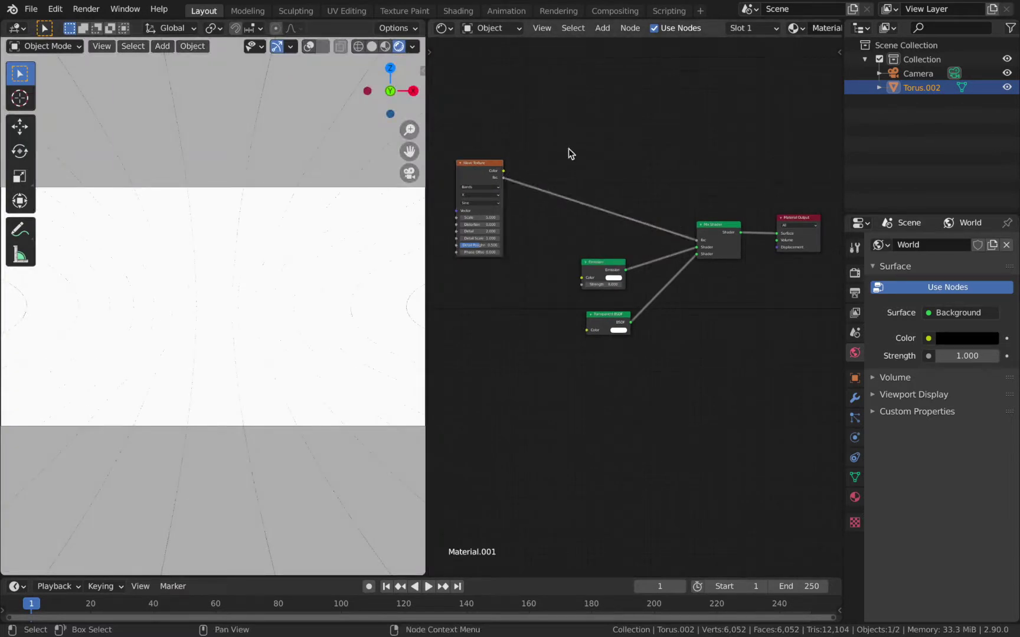
Insert a Constant-interpolation ColorRamp between the Wave Texture and Mix Shader, sliding its stops
key("shift+a")
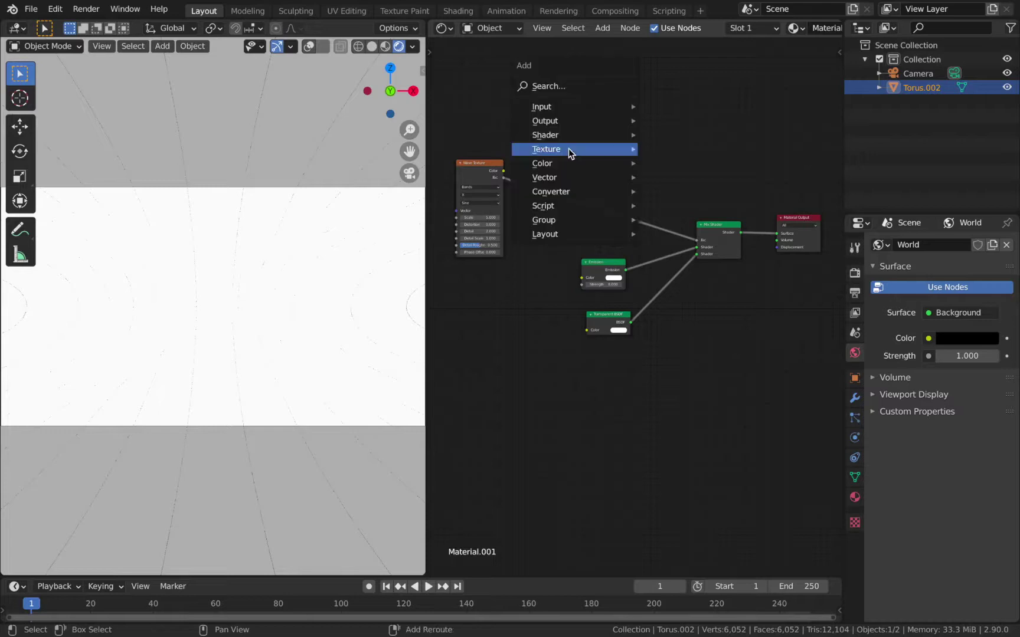
mouse_move(561, 191)
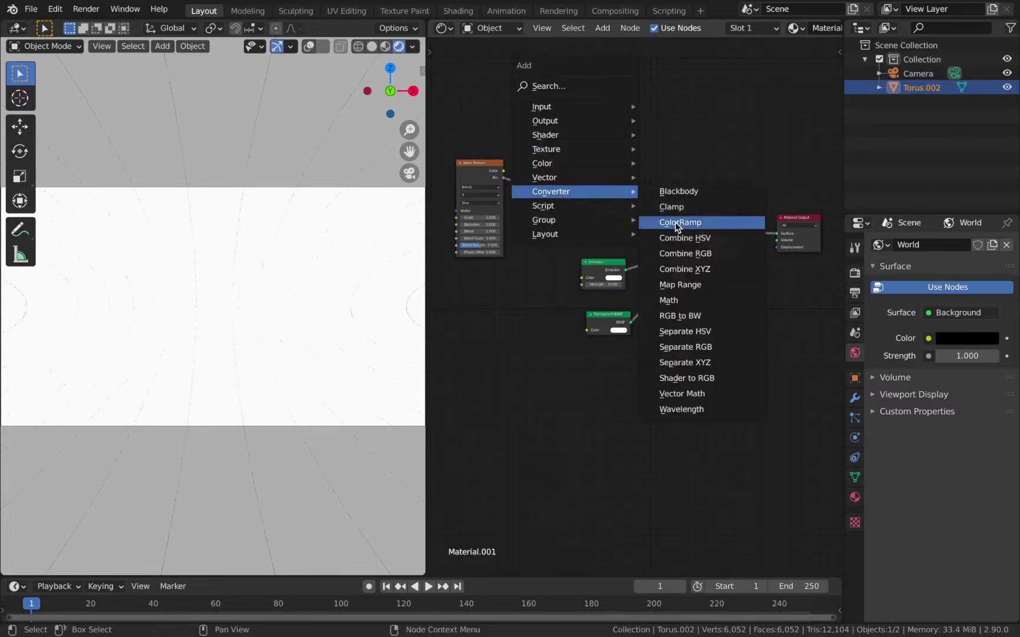
left_click(679, 222)
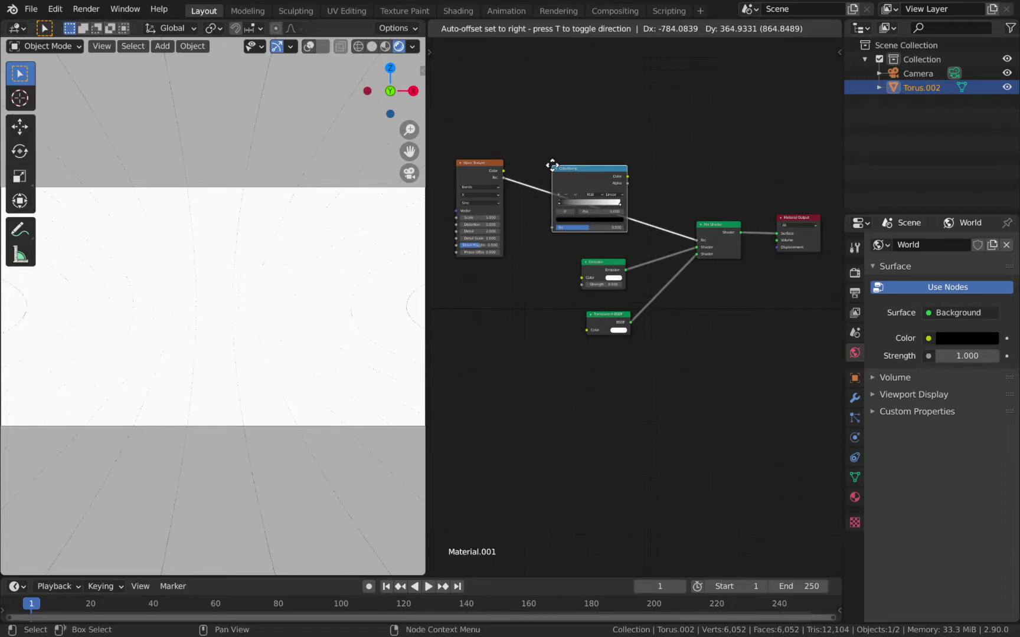
left_click(552, 165)
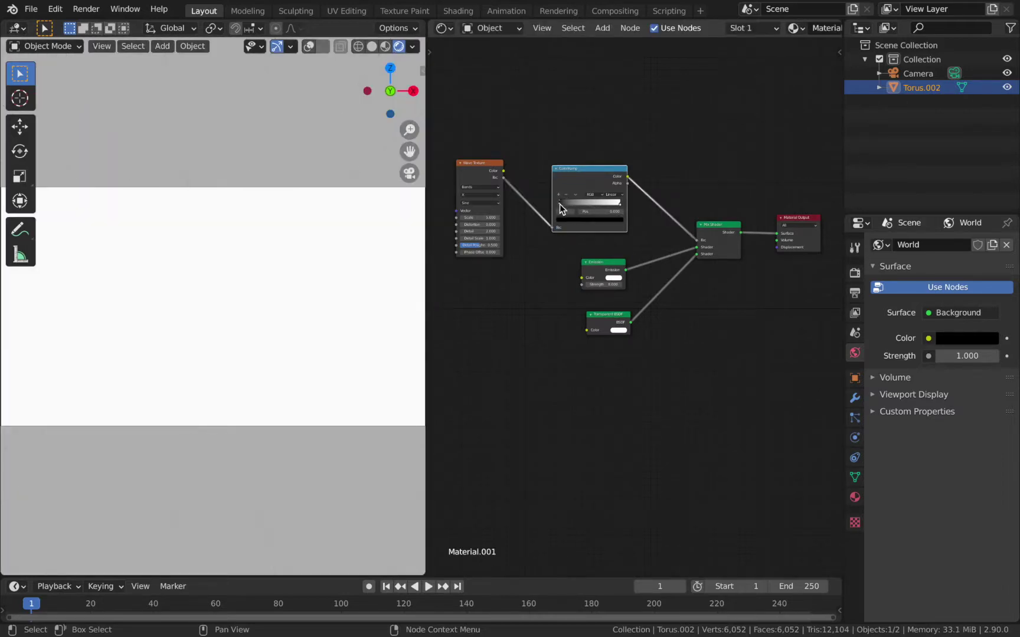
mouse_move(562, 206)
left_mouse_down()
mouse_move(614, 205)
mouse_move(564, 216)
mouse_move(584, 213)
mouse_move(567, 206)
left_mouse_up()
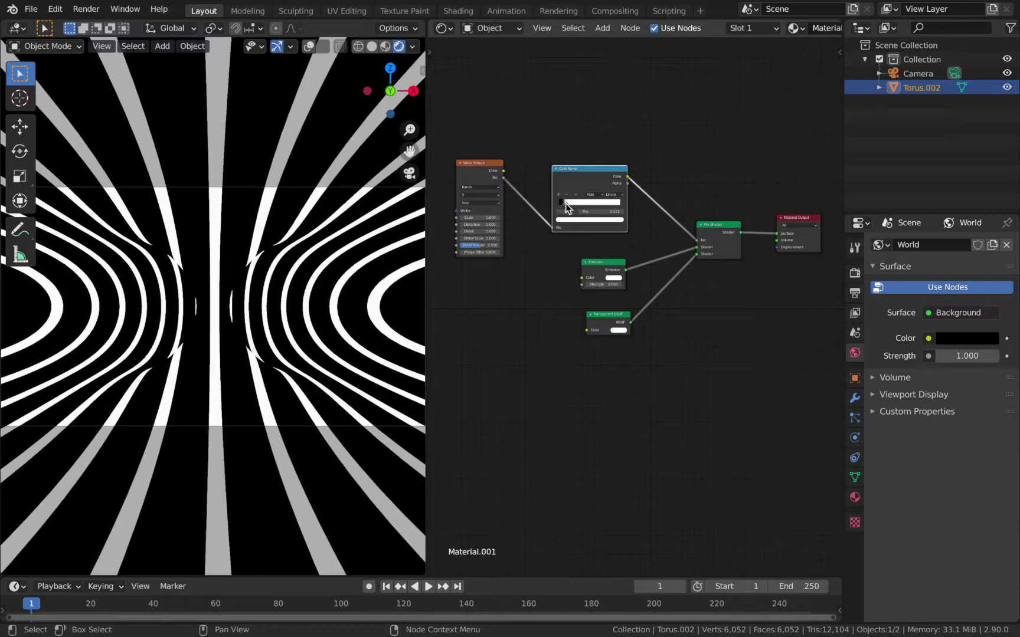
left_click(614, 194)
left_click(618, 232)
left_click_drag(565, 208, 558, 209)
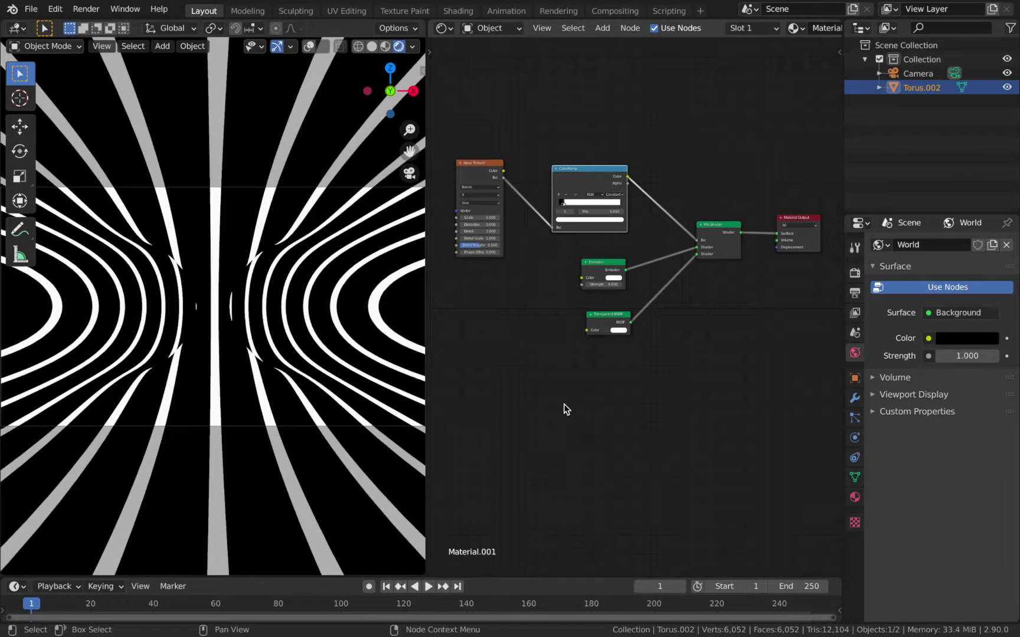
middle_click_drag(354, 357, 248, 349)
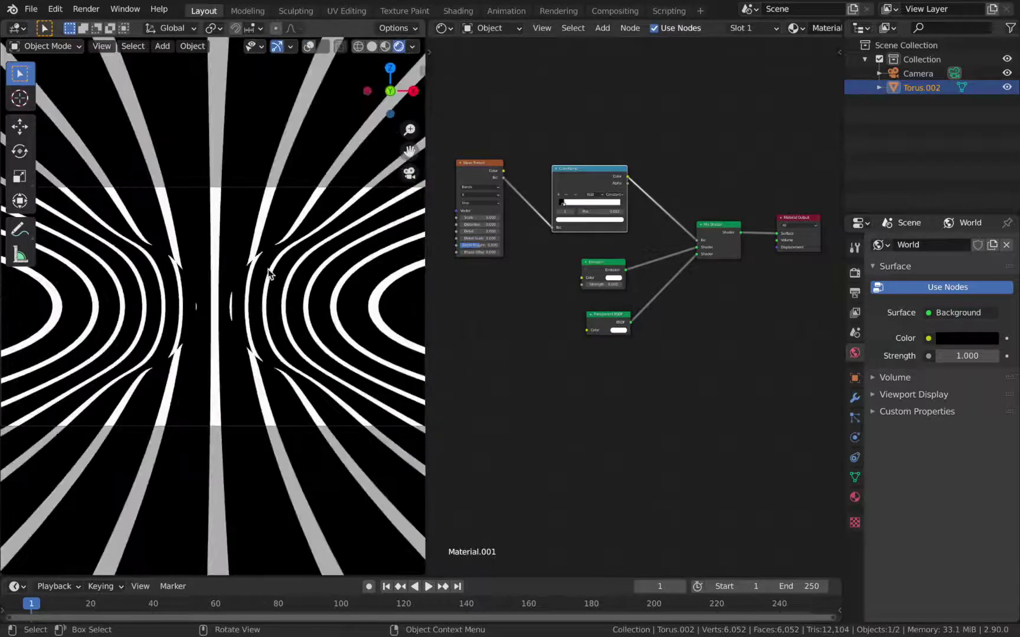
Set the Wave Texture Scale to 2 and inspect the stripes
left_click(478, 216)
type("3.6")
key("Return")
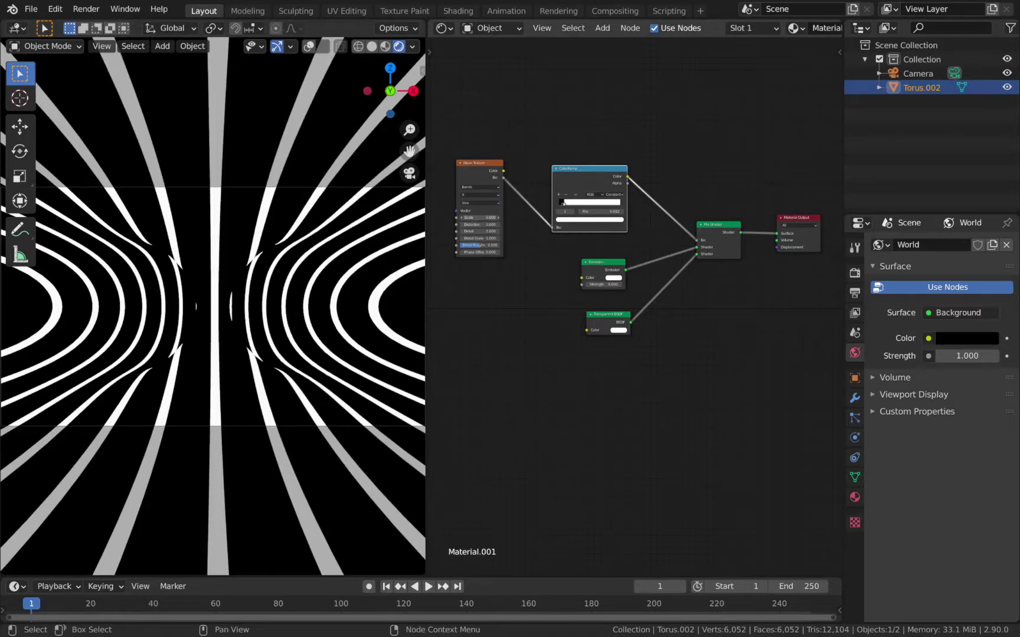
left_click_drag(478, 218, 523, 228)
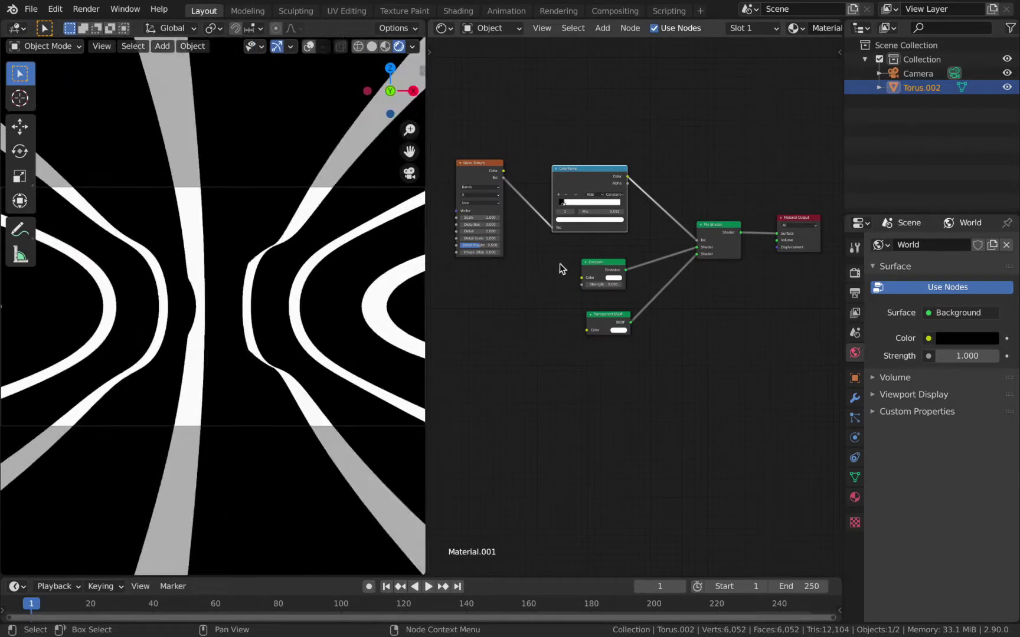
middle_click_drag(293, 339, 187, 335)
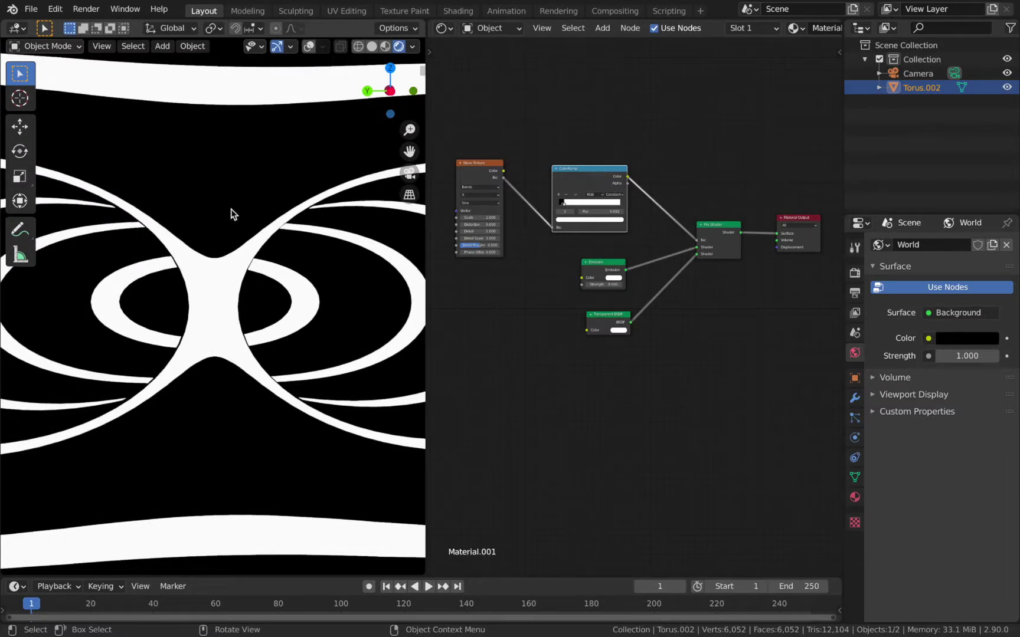
left_click(608, 318)
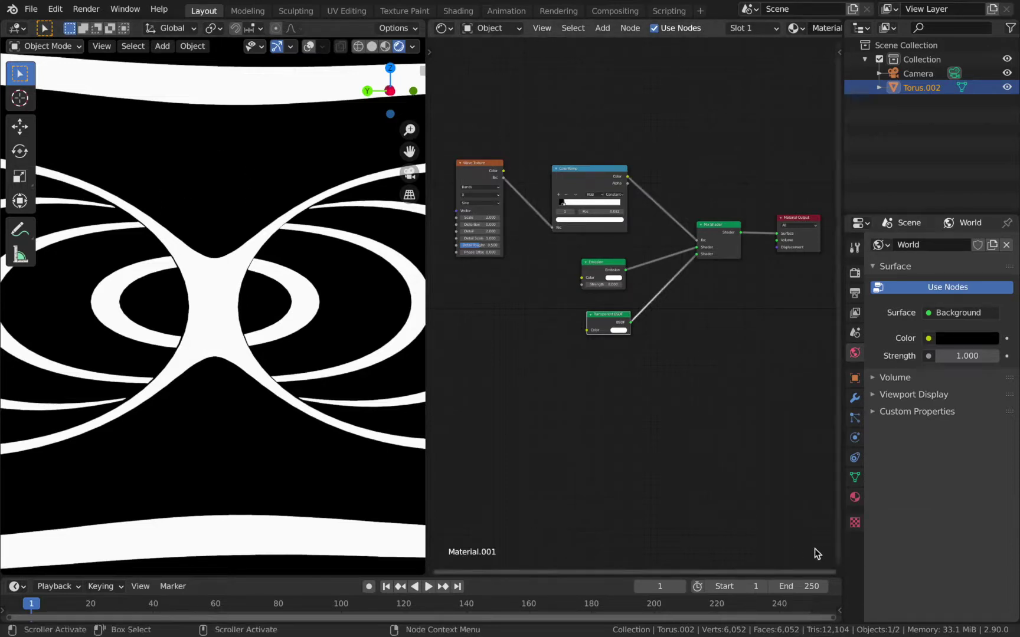
Switch Material.001's Blend Mode from Opaque to Alpha Hashed, then zoom in on the torus
left_click(854, 497)
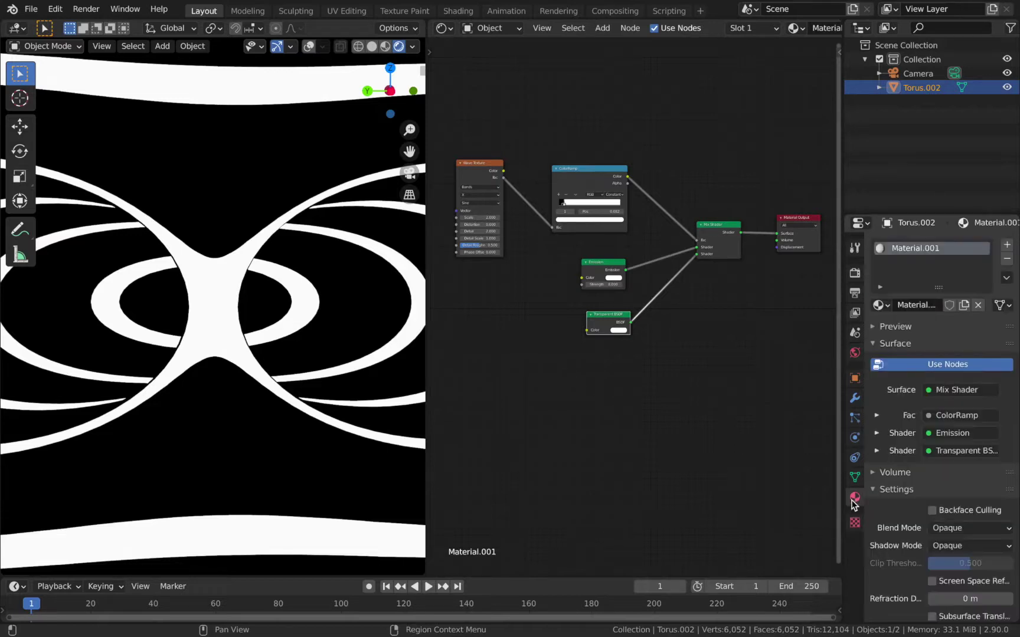
scroll(944, 490, "down", 3)
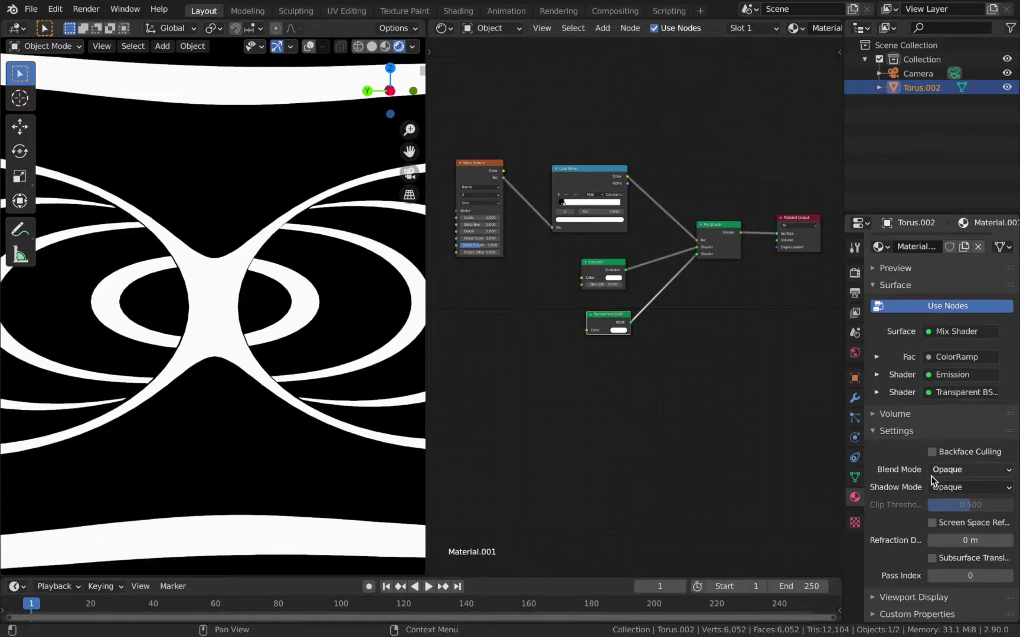
left_click(944, 469)
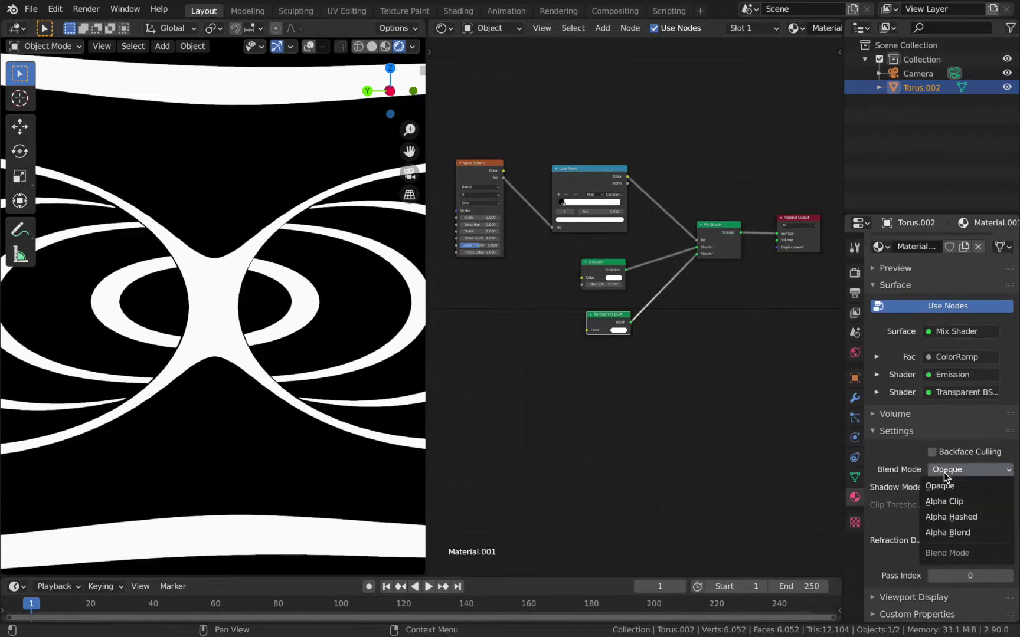
left_click(951, 518)
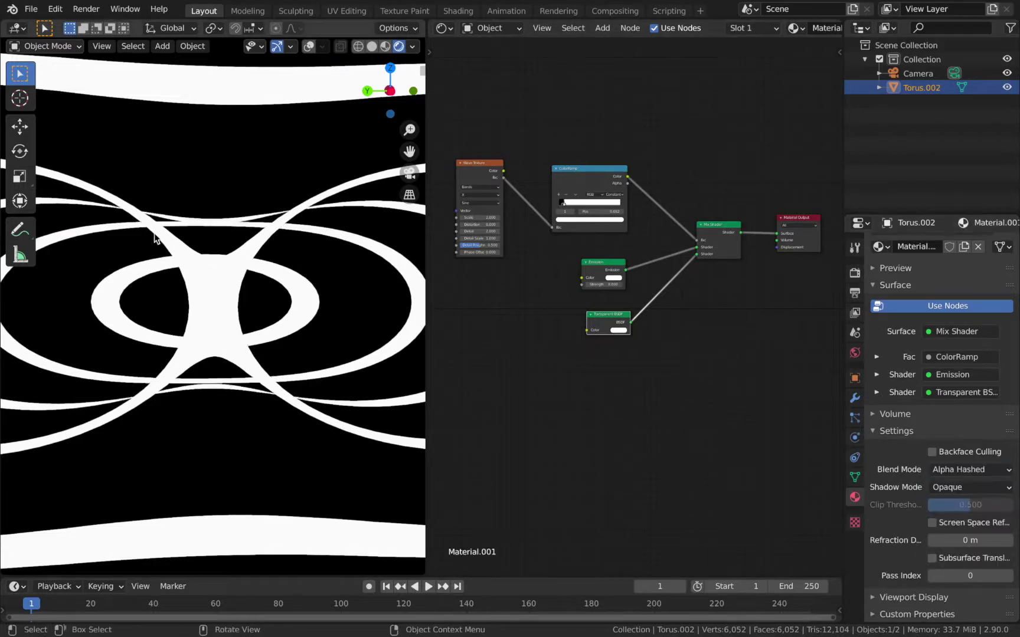
middle_click_drag(332, 284, 308, 281)
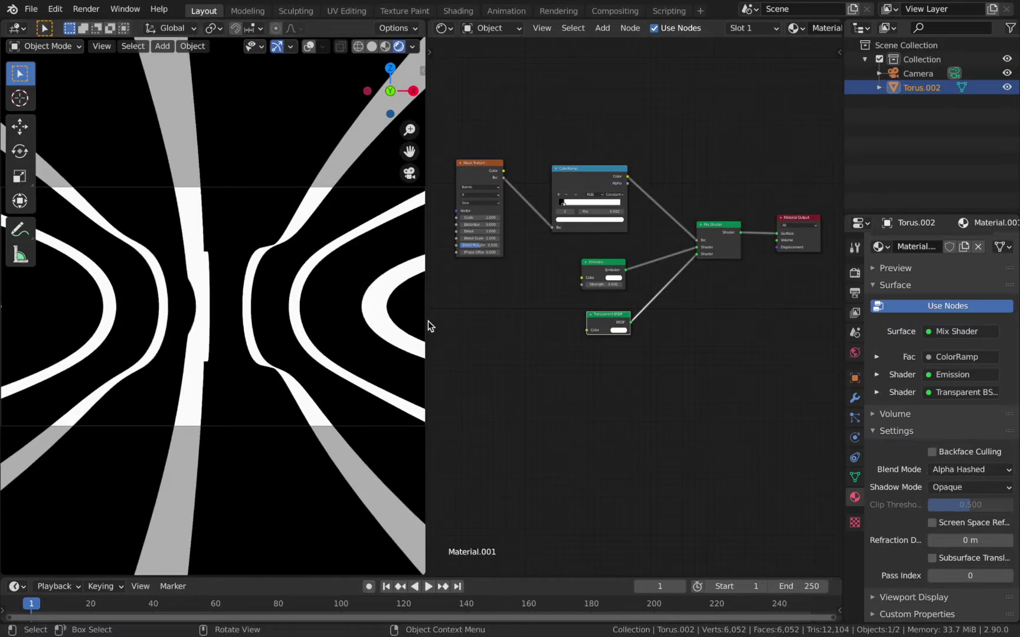
scroll(529, 330, "down", 1)
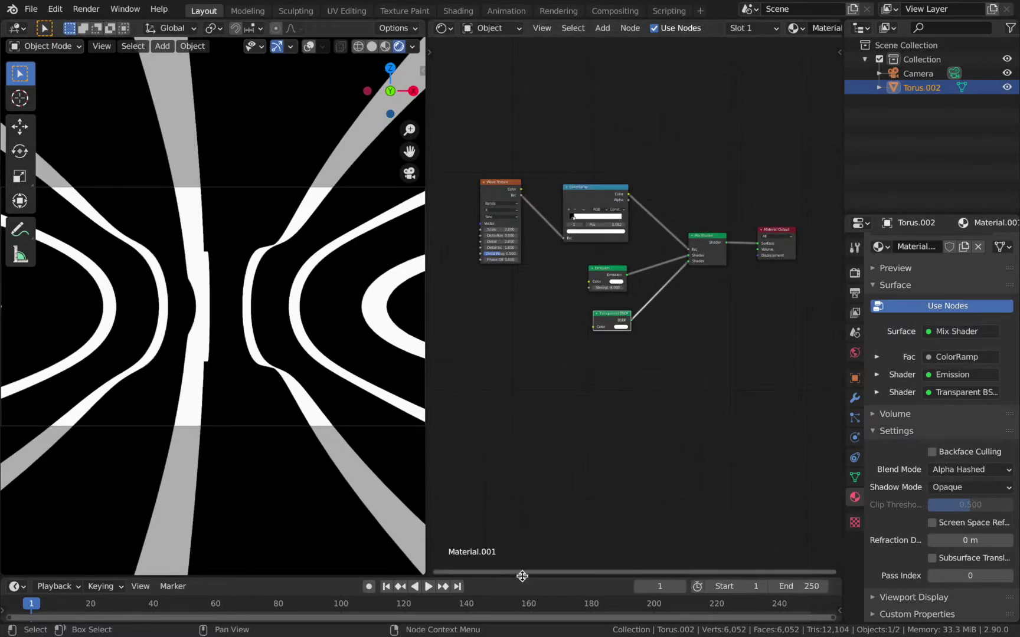
Enable the Node Wrangler add-on from Preferences, searching the add-ons for 'nod'
left_click_drag(521, 575, 521, 570)
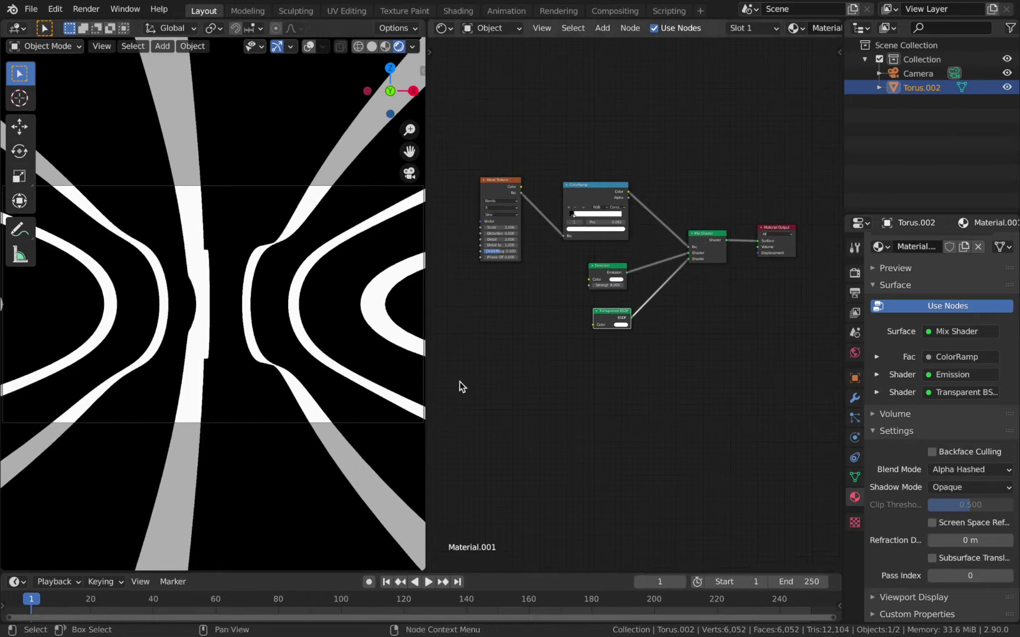
middle_click_drag(460, 382, 486, 378)
left_click(523, 176)
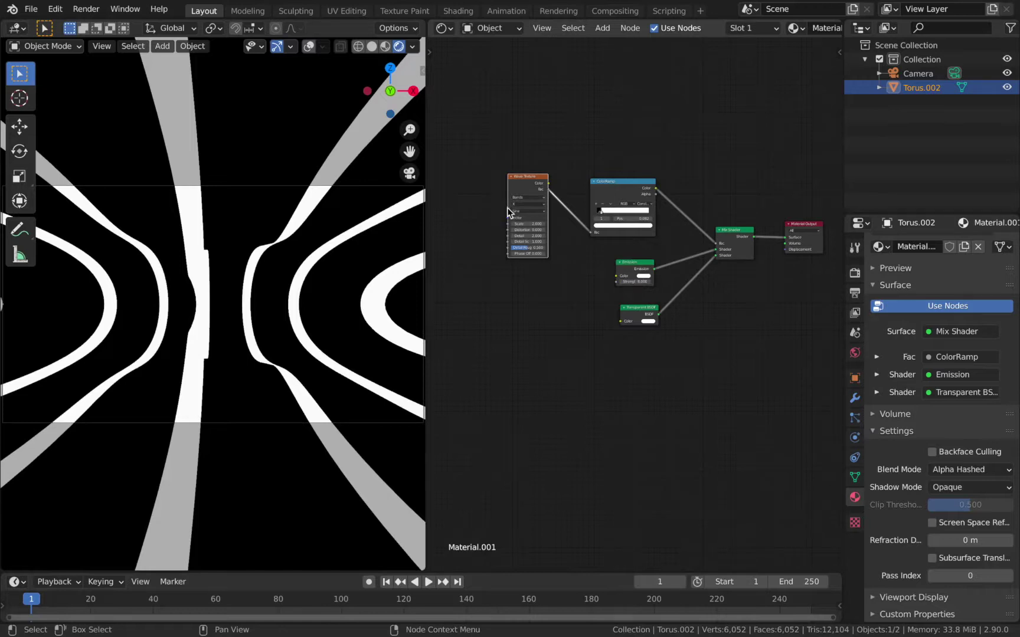
left_click(55, 9)
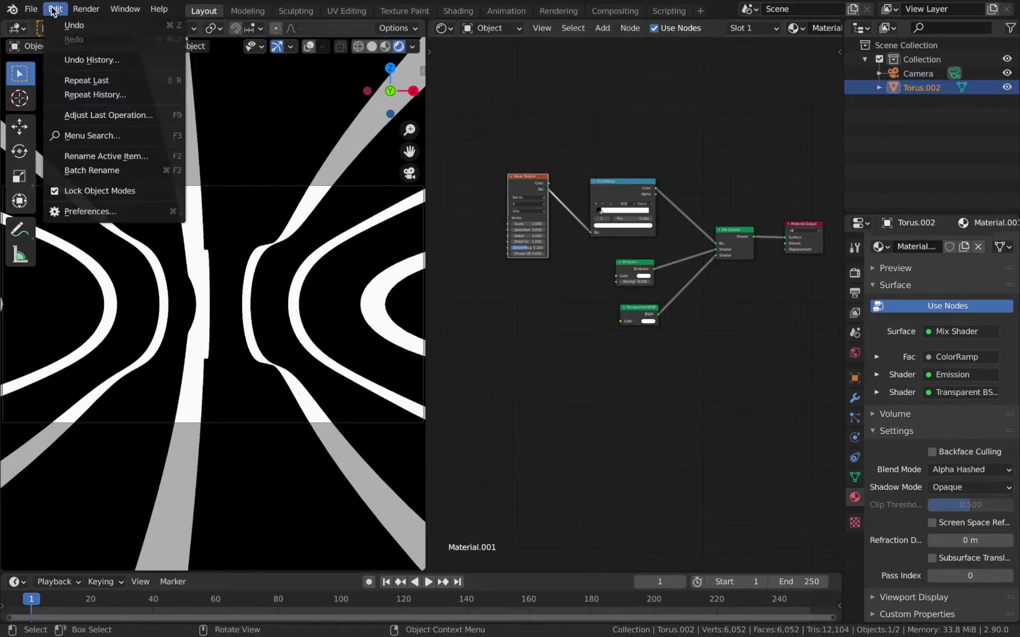
left_click(83, 211)
left_click(71, 175)
left_click(413, 71)
type("node")
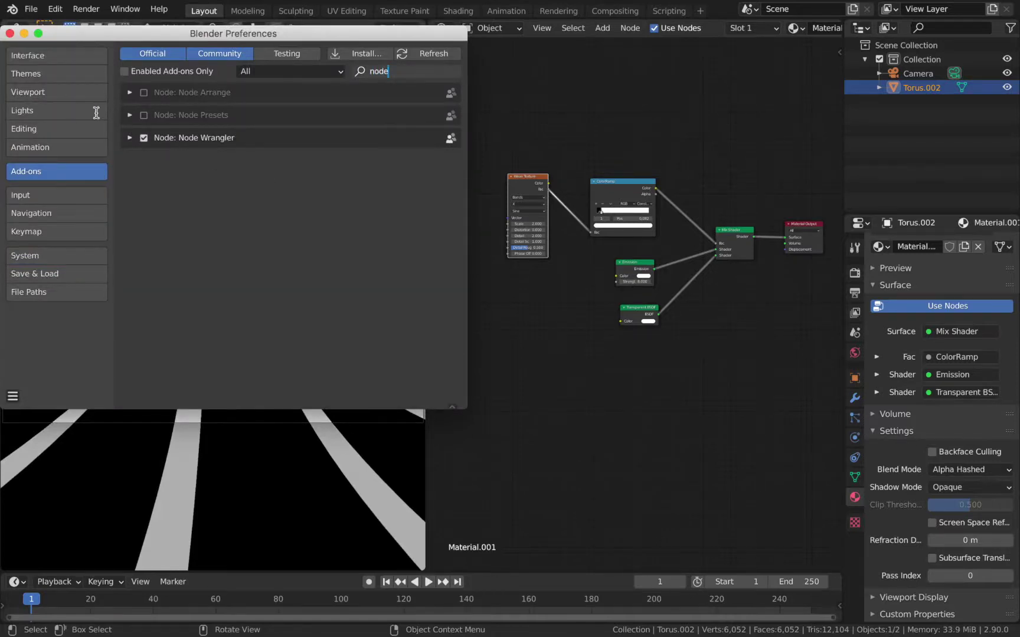
left_click(10, 32)
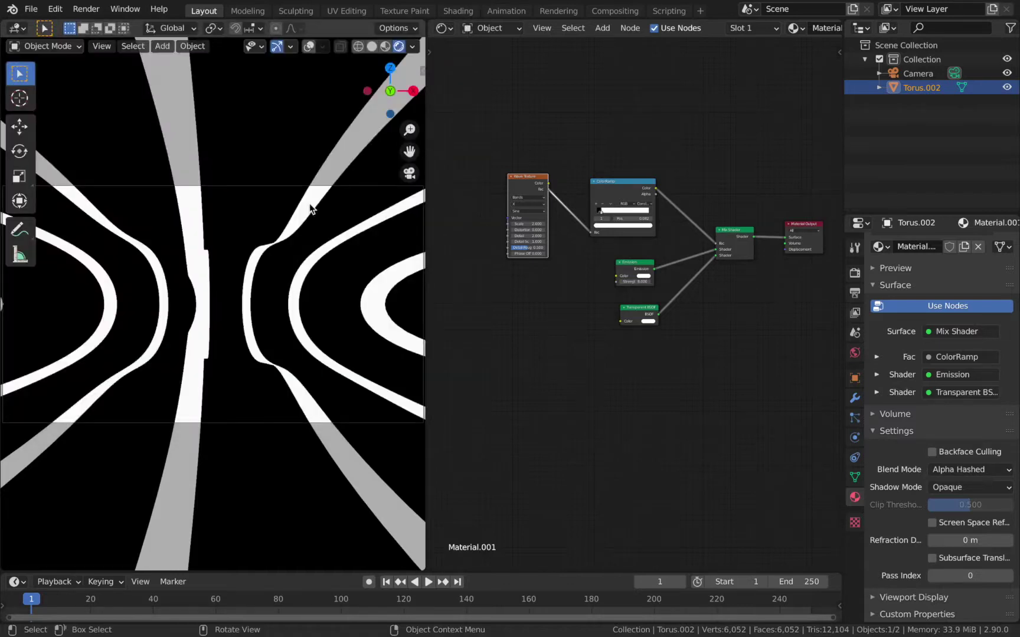
Add Mapping and Texture Coordinate nodes to the Wave Texture with Ctrl+T and move them aside
left_click(522, 181)
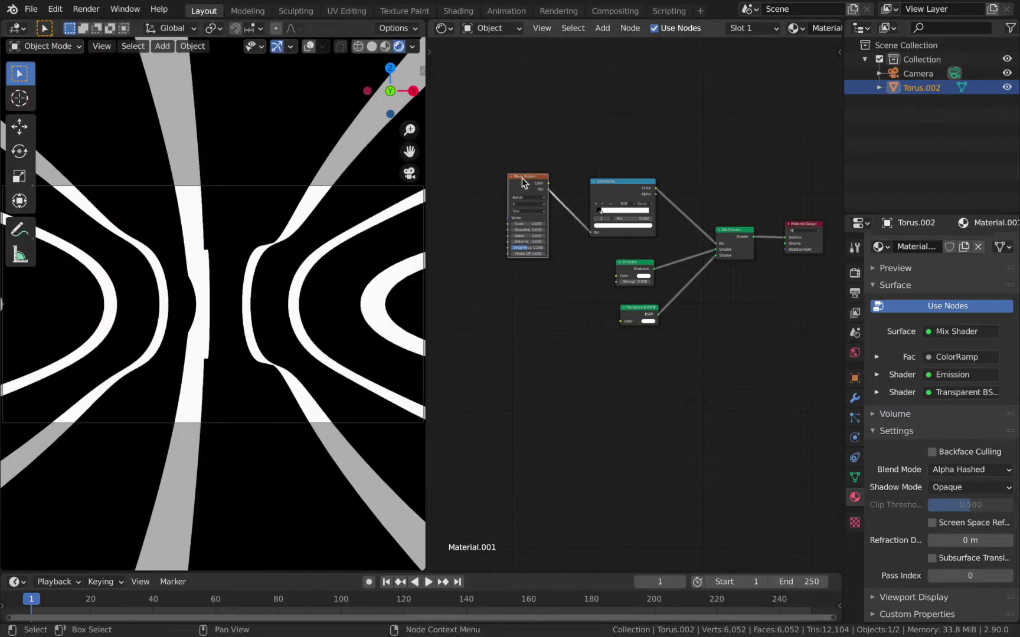
key("ctrl+t")
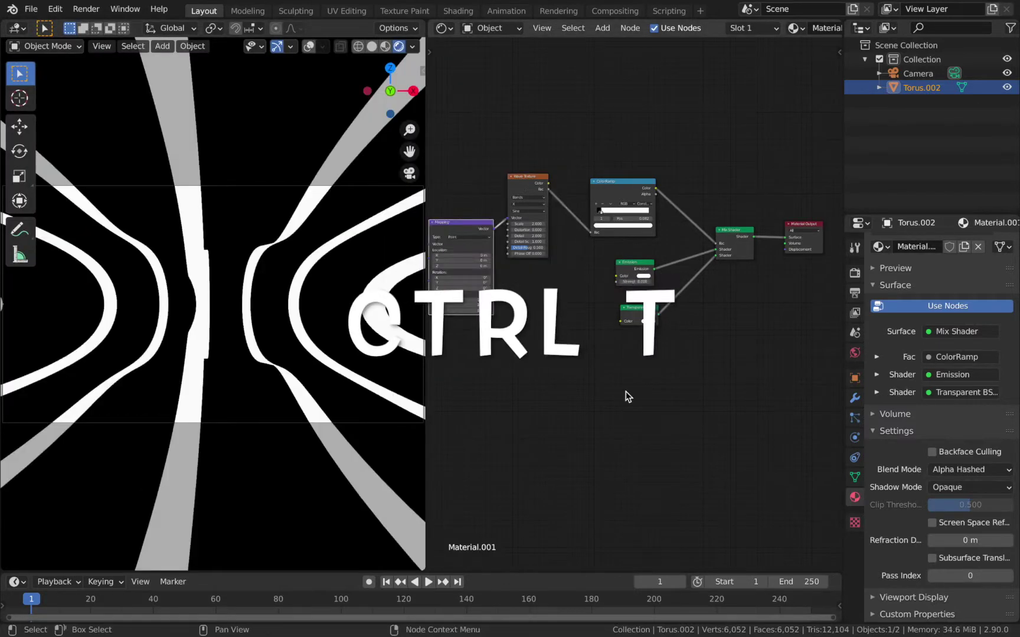
scroll(625, 391, "left", 5)
left_click_drag(542, 207, 505, 165)
left_click_drag(504, 225, 614, 225)
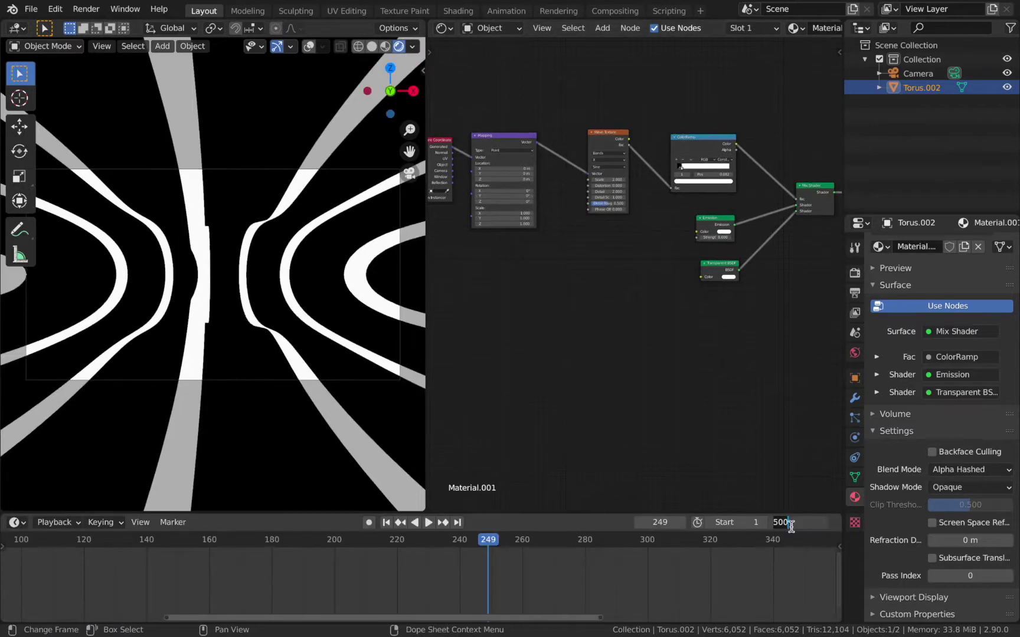
Set the end frame to 450, keyframe the Mapping rotation at frames 1 and 451, and preview playback
key("Return")
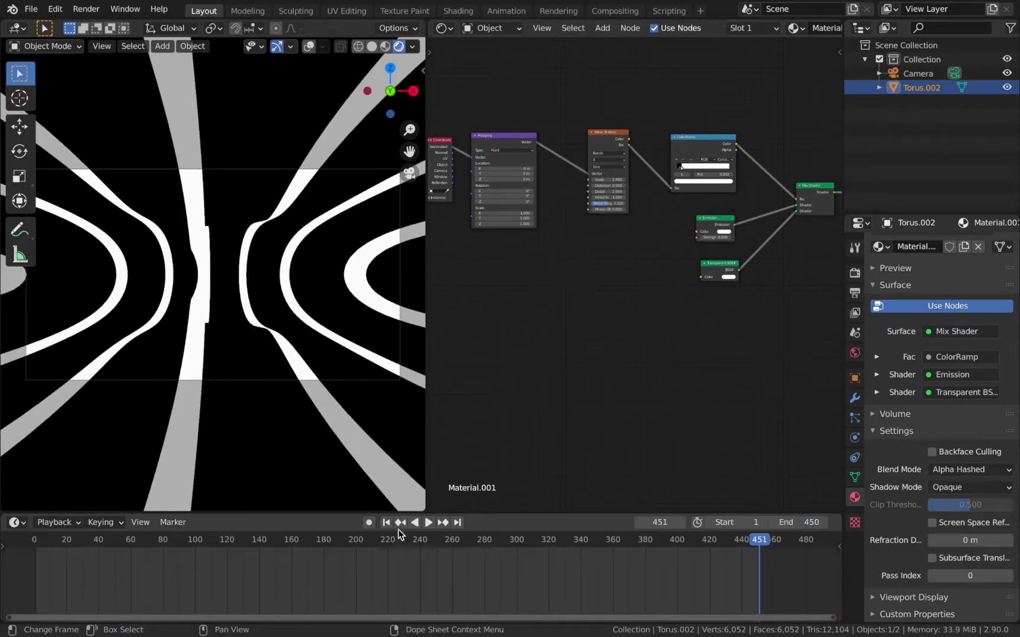
left_click(386, 522)
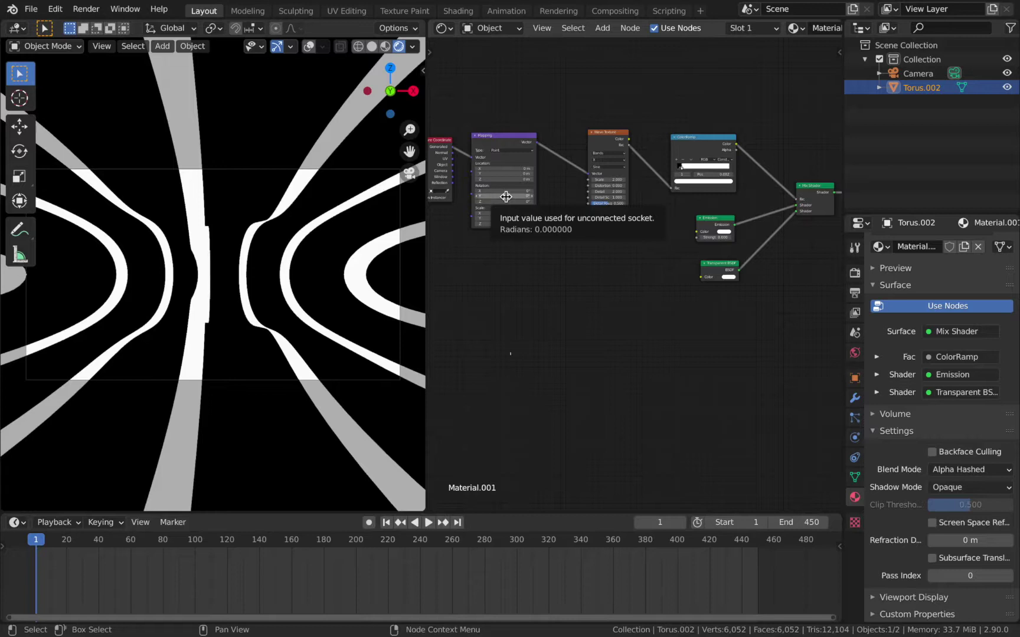
key("i")
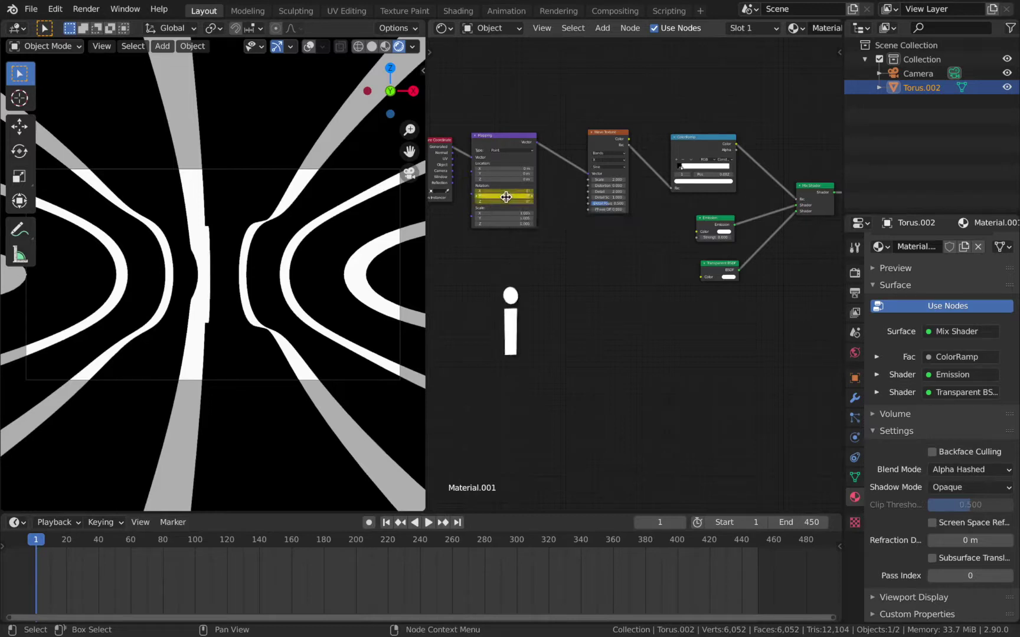
left_click(760, 543)
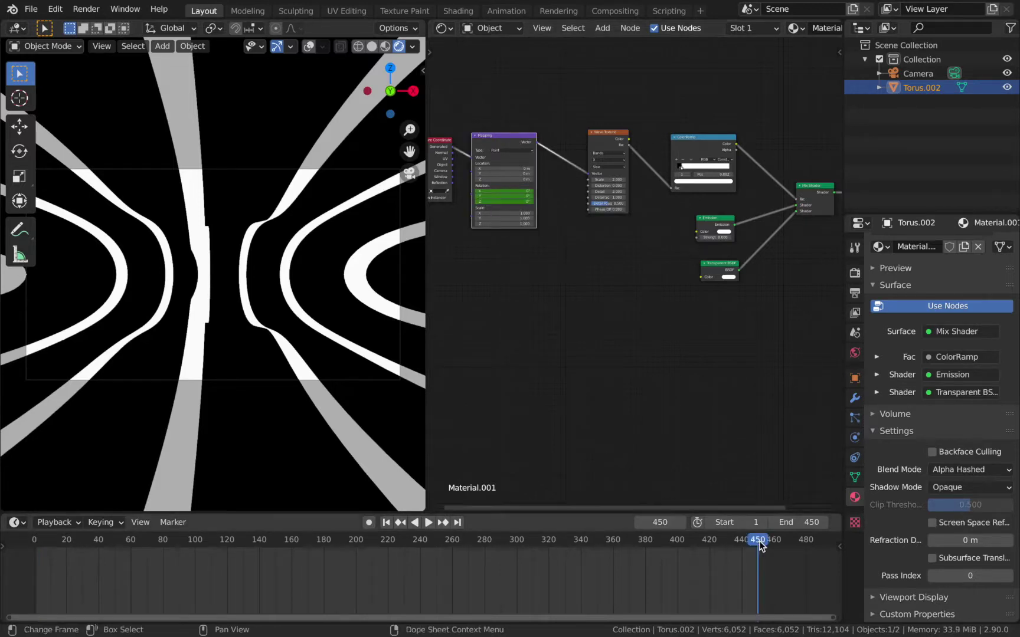
left_click_drag(760, 543, 762, 541)
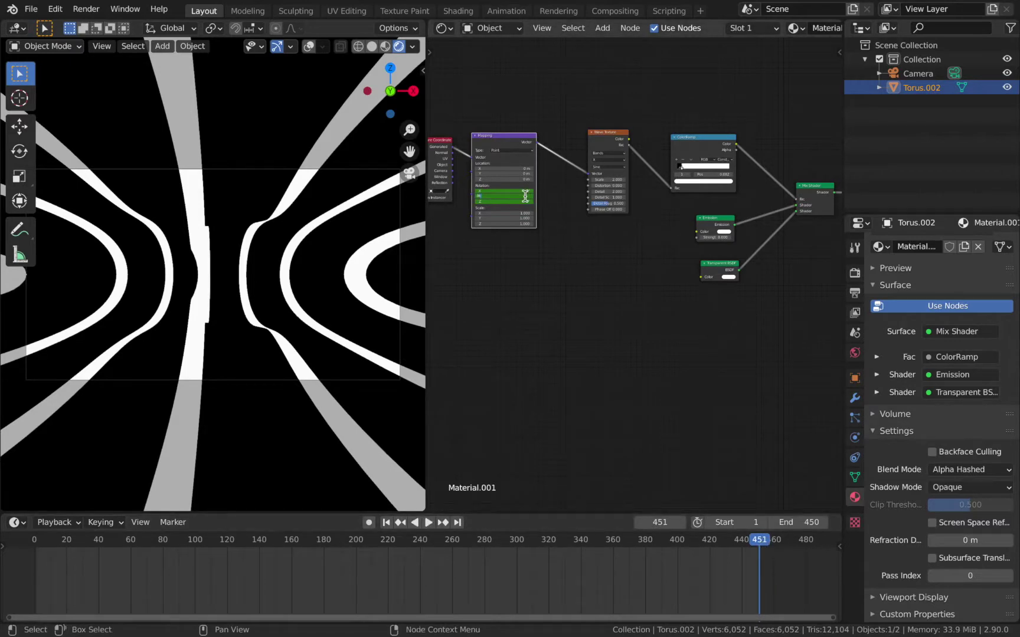
key("i")
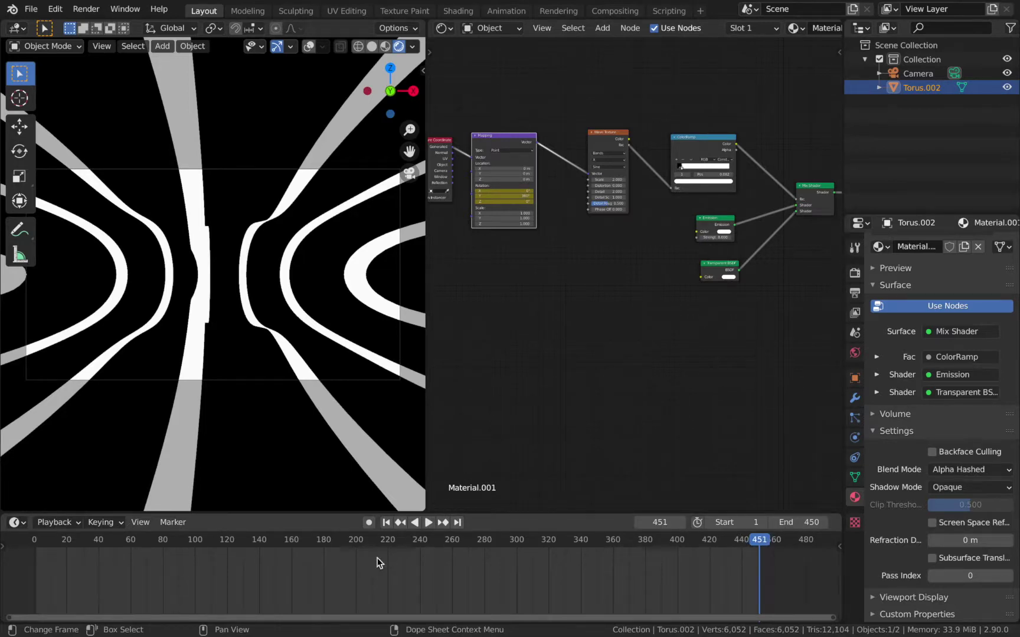
key("space")
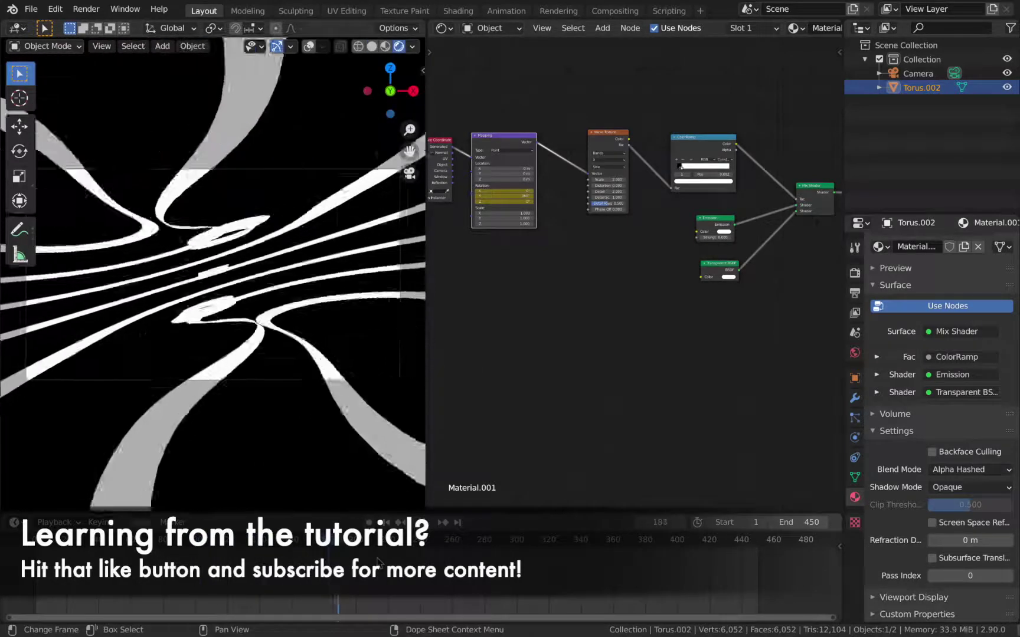
key("Escape")
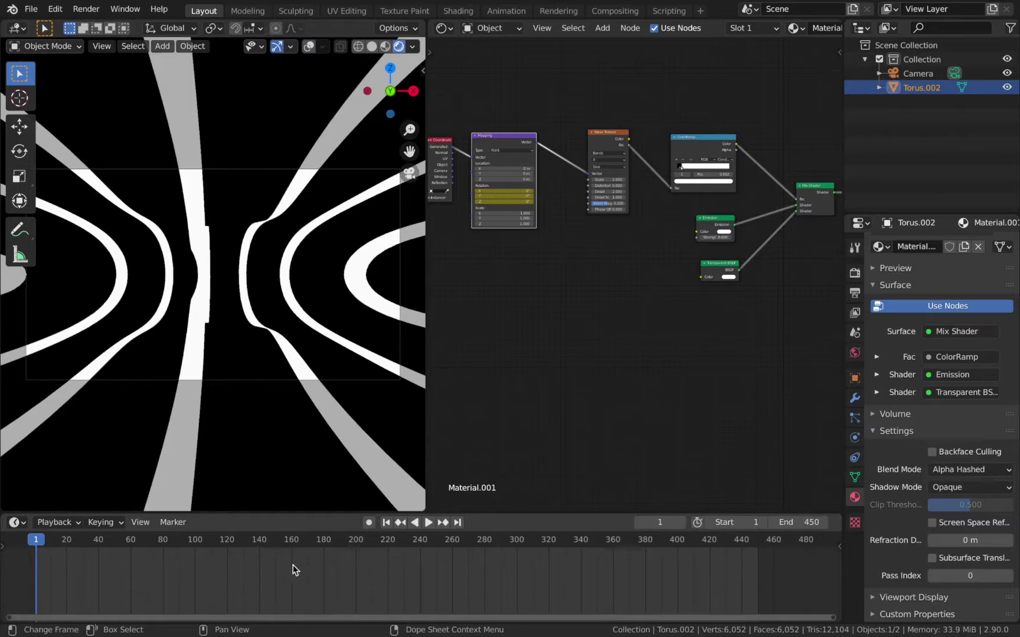
scroll(323, 583, "up", 1, "ctrl")
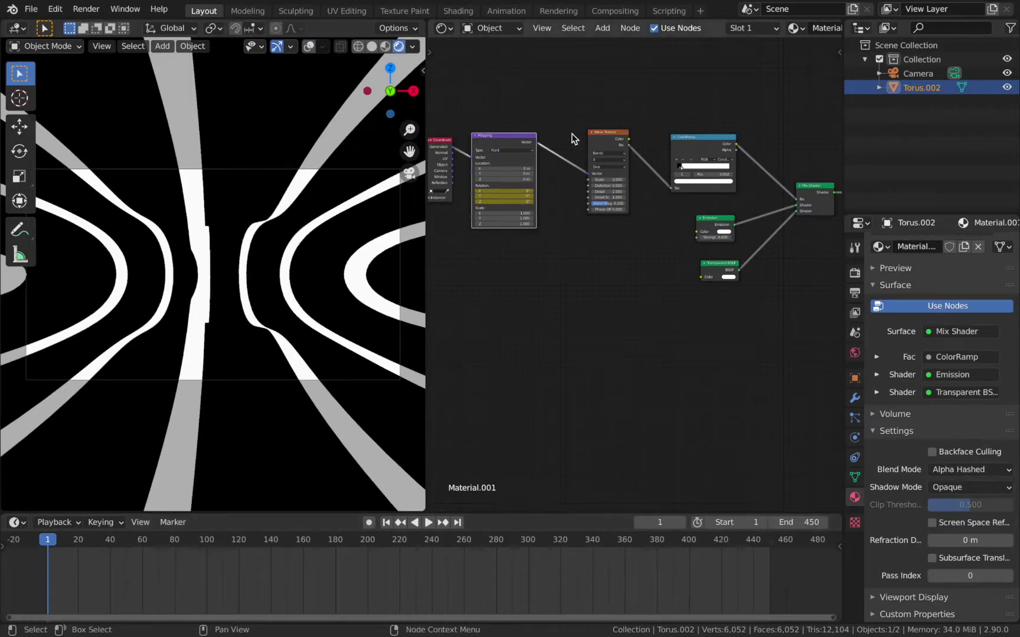
Make all Material.001 rotation keyframes Linear in the Graph Editor, then play back in the Timeline
left_click(16, 522)
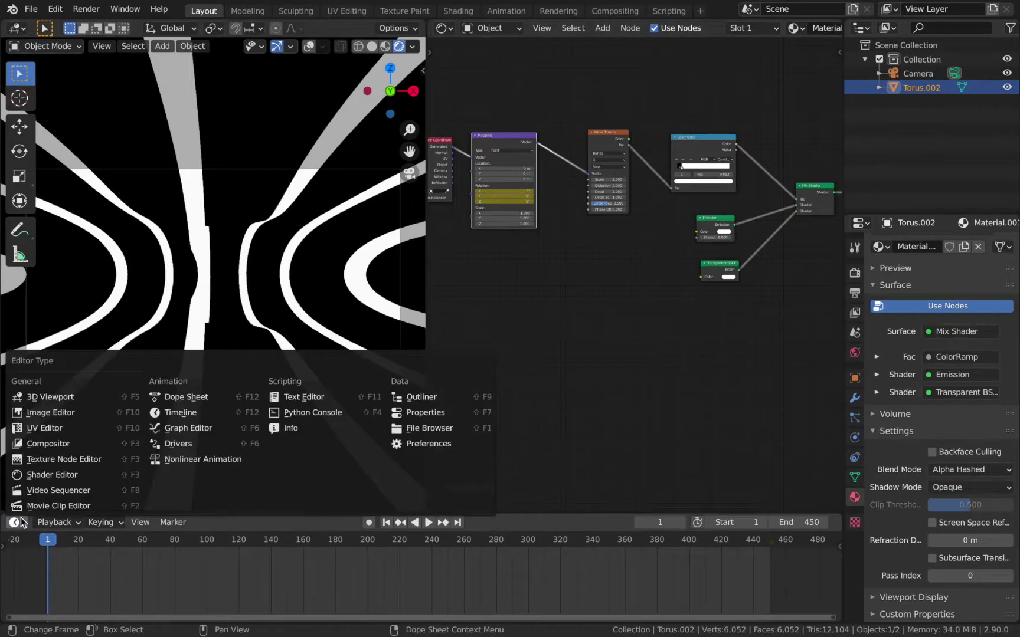
left_click(192, 429)
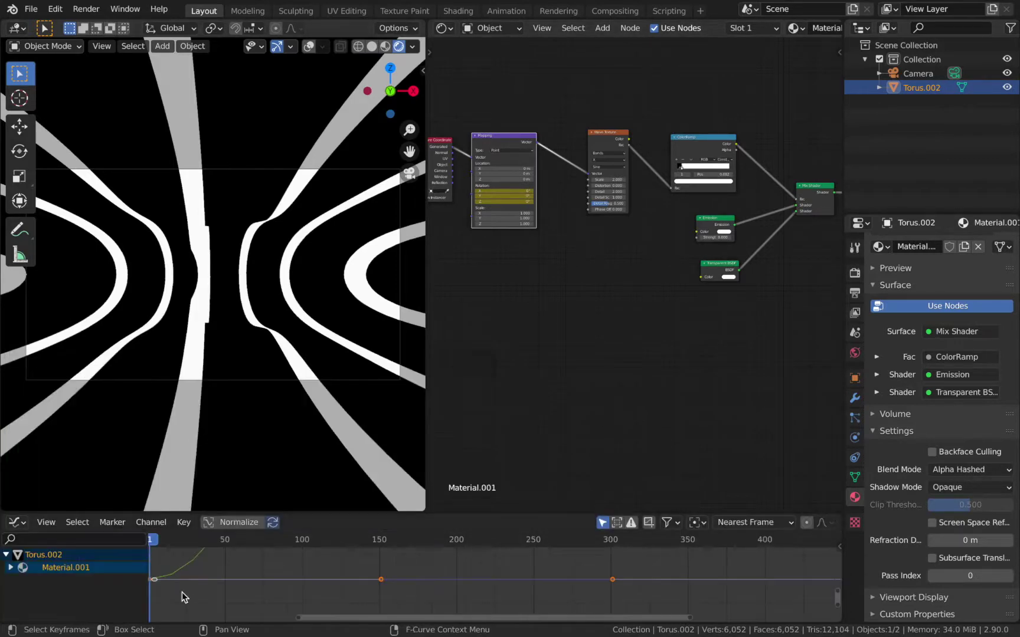
left_click(11, 568)
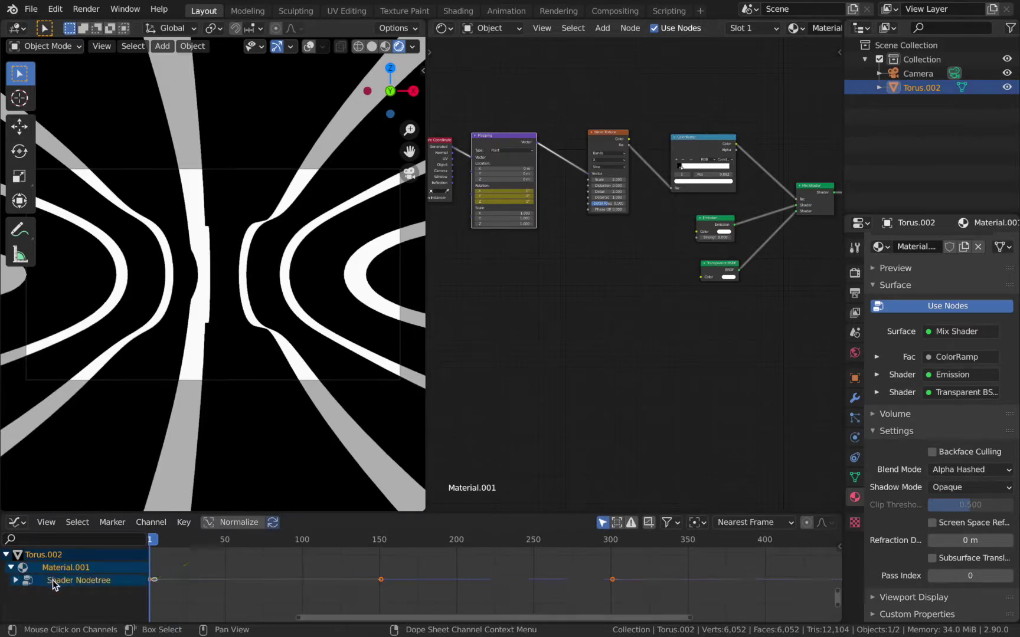
key("Home")
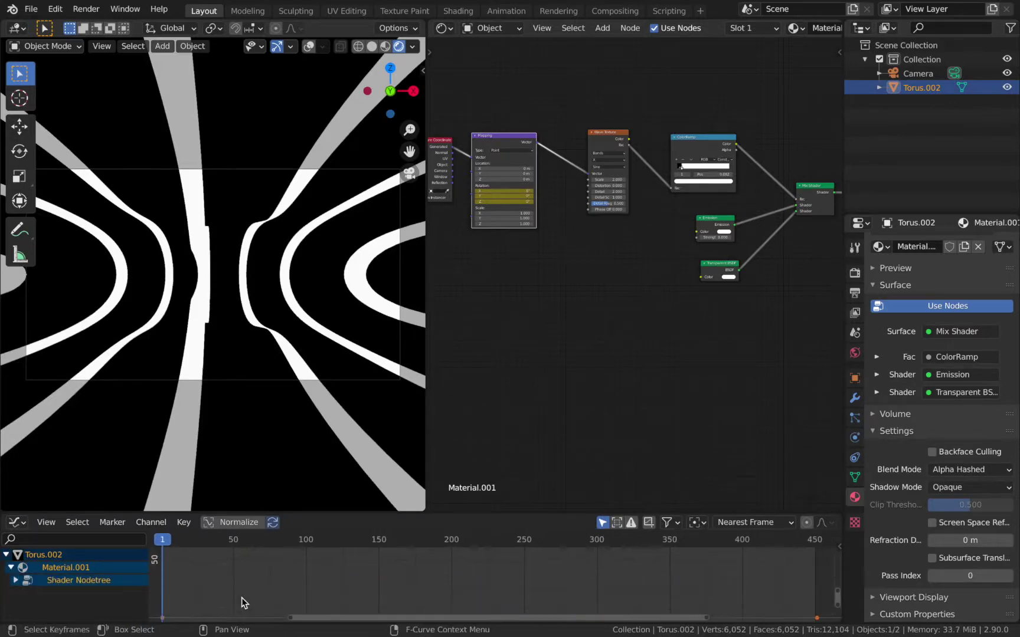
key("a")
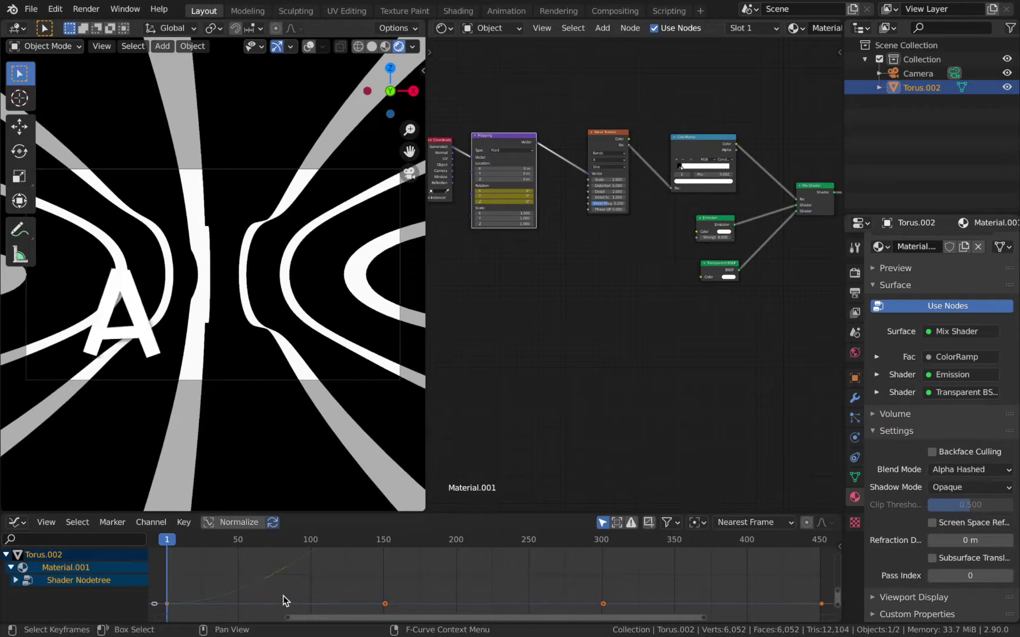
key("t")
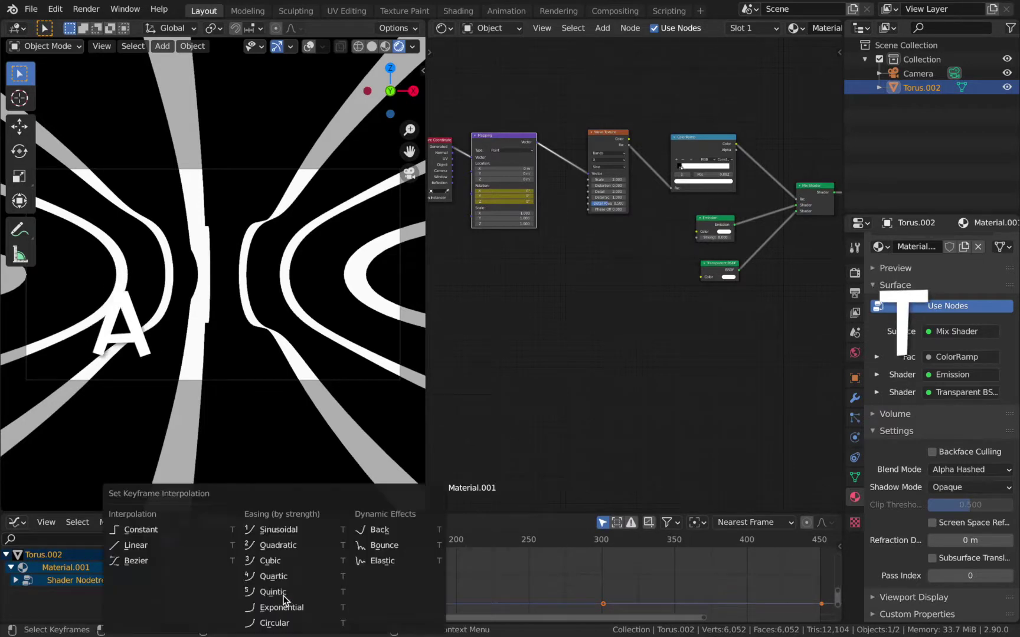
left_click(214, 547)
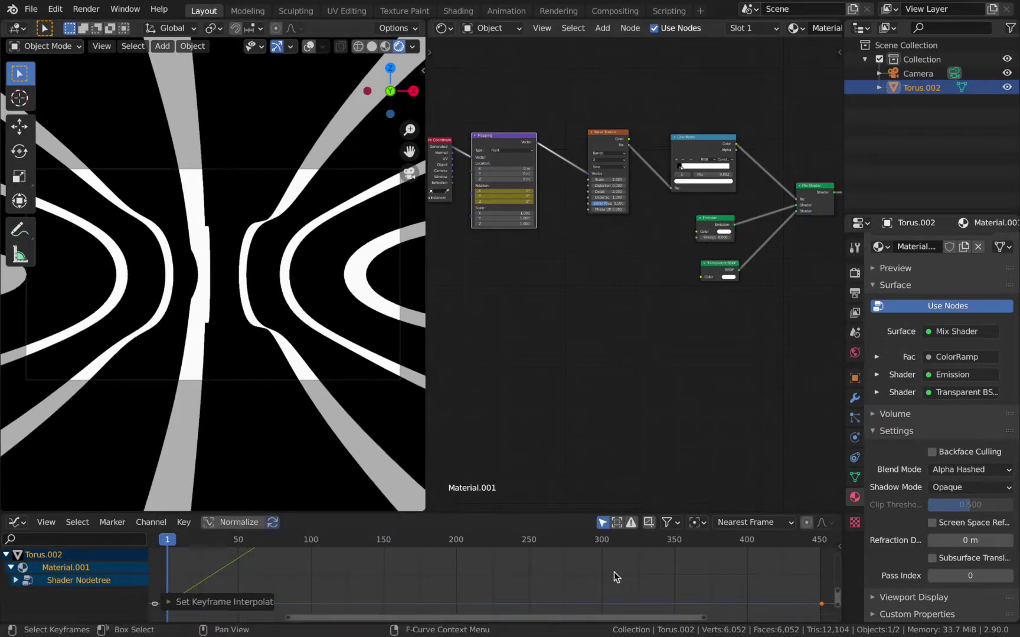
left_click(17, 523)
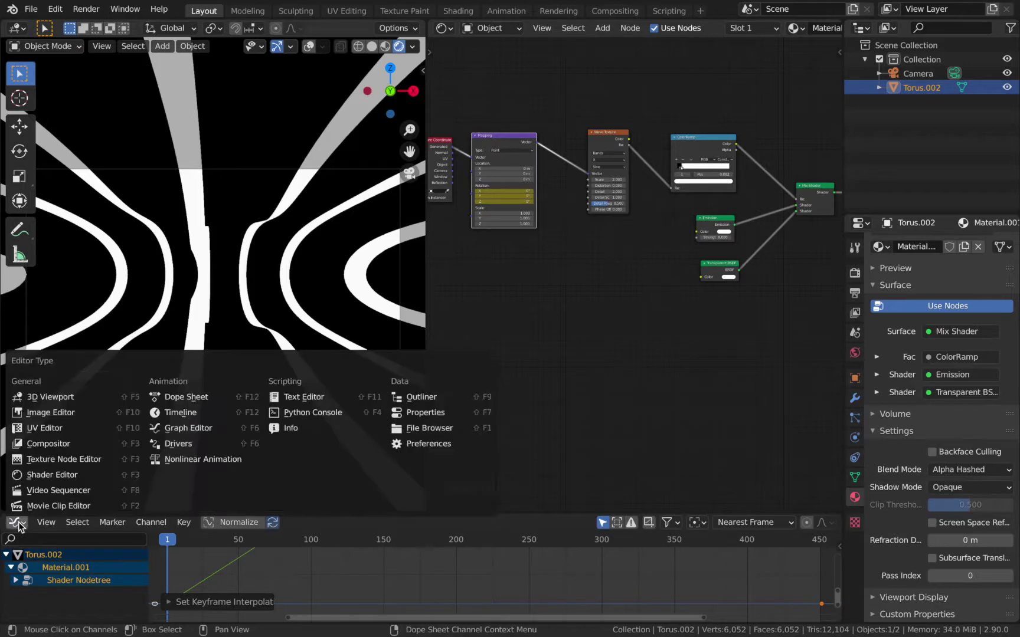
left_click(171, 411)
key("space")
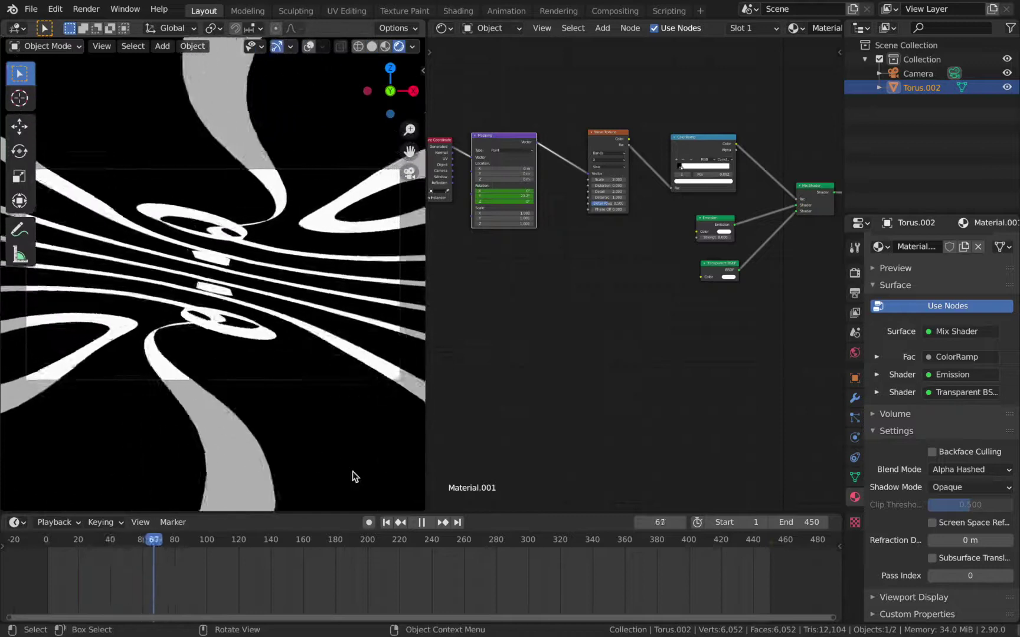
key("space")
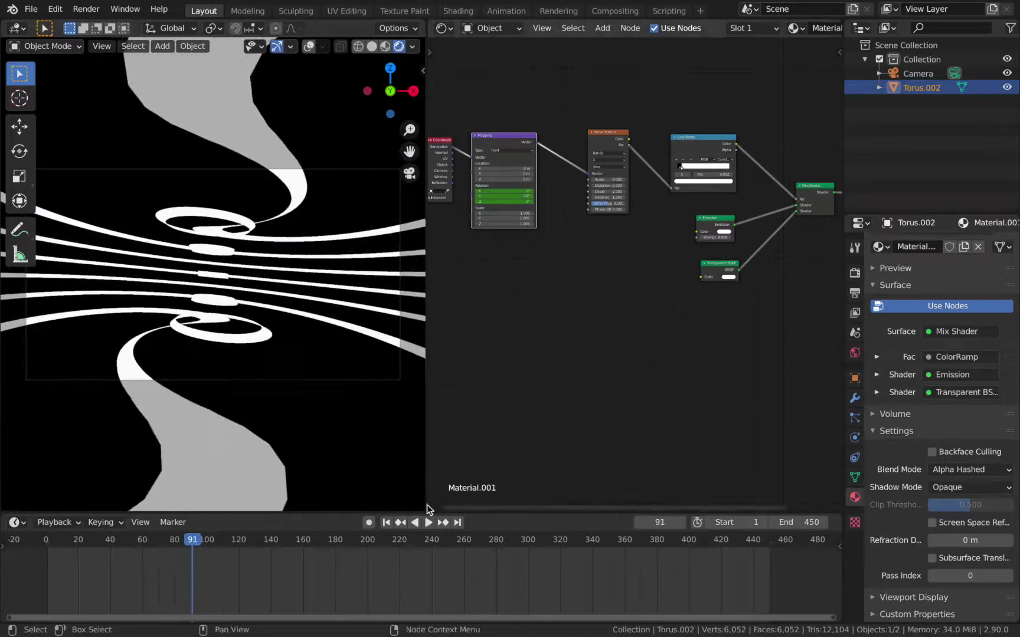
left_click(386, 523)
key("space")
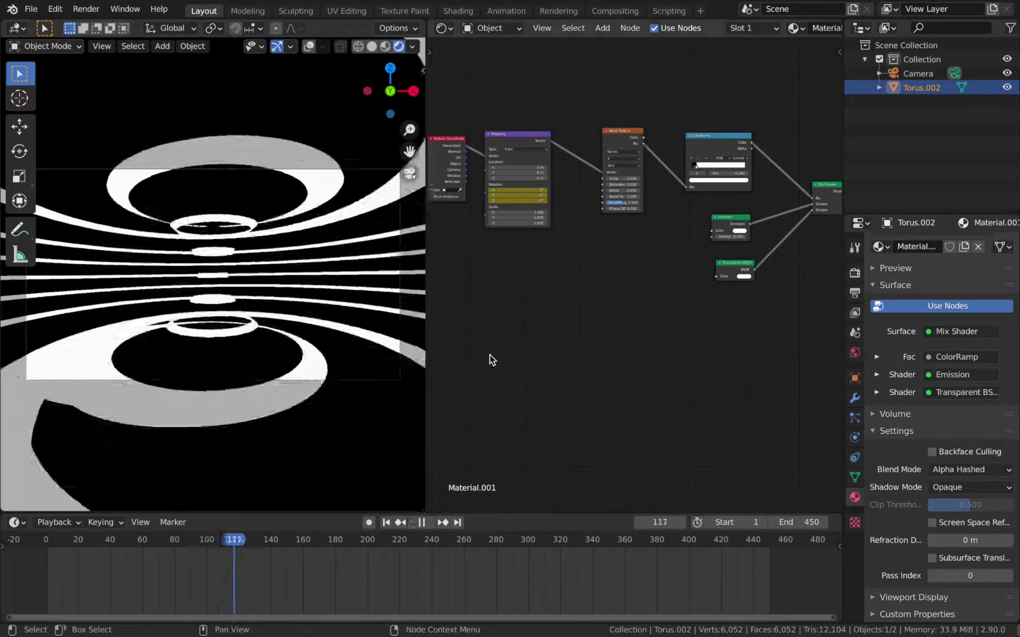
key("space")
left_click(455, 142)
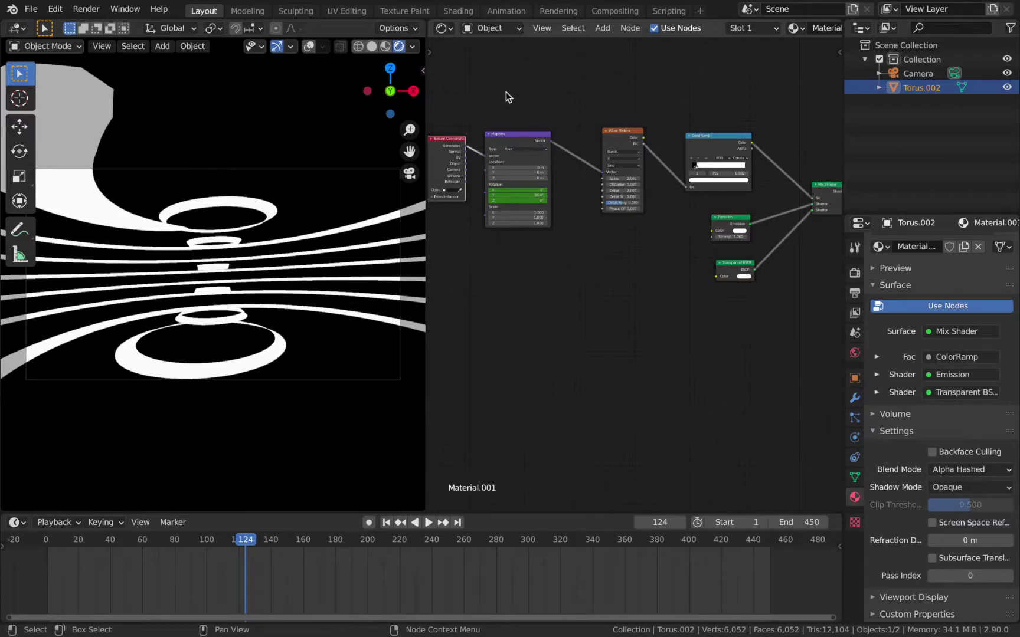
scroll(607, 223, "up", 3)
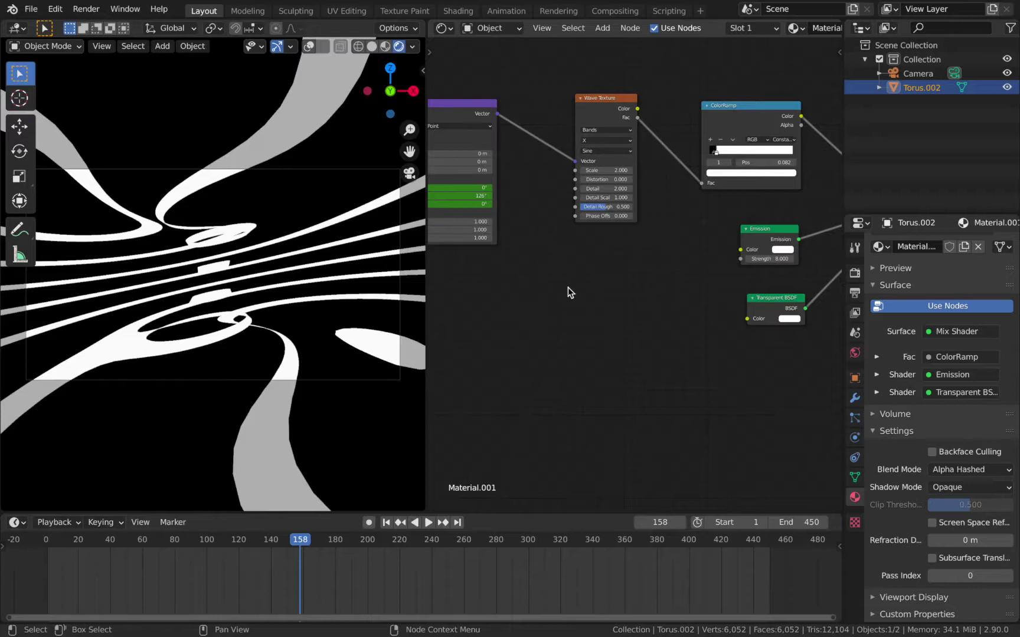
left_click_drag(606, 180, 584, 189)
key("ctrl+z")
key("shift+Left")
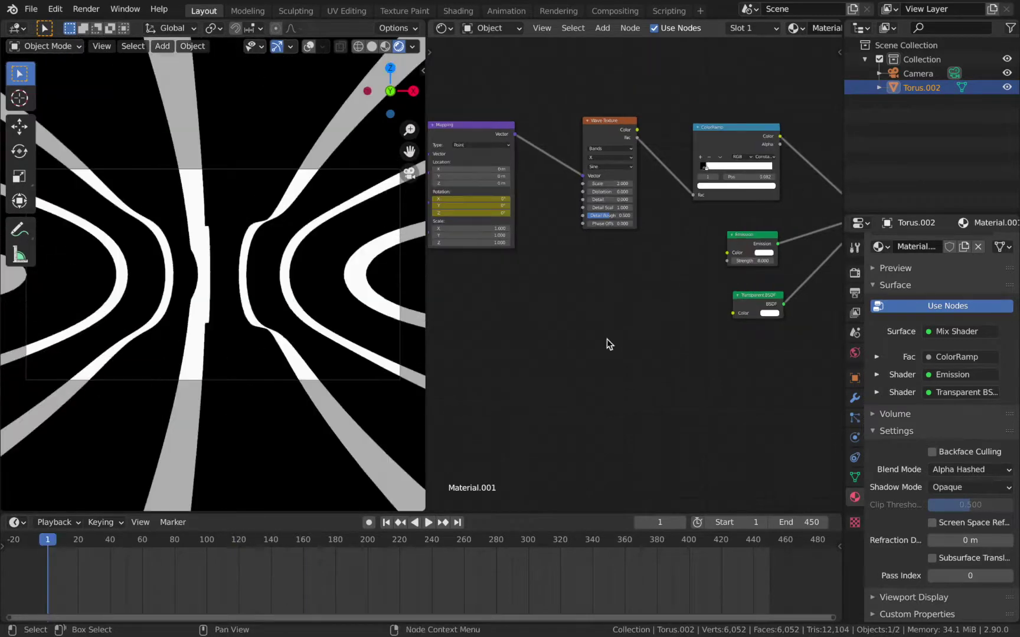
scroll(569, 317, "down", 1)
scroll(570, 317, "right", 2)
left_click_drag(681, 295, 690, 292)
left_click(679, 234)
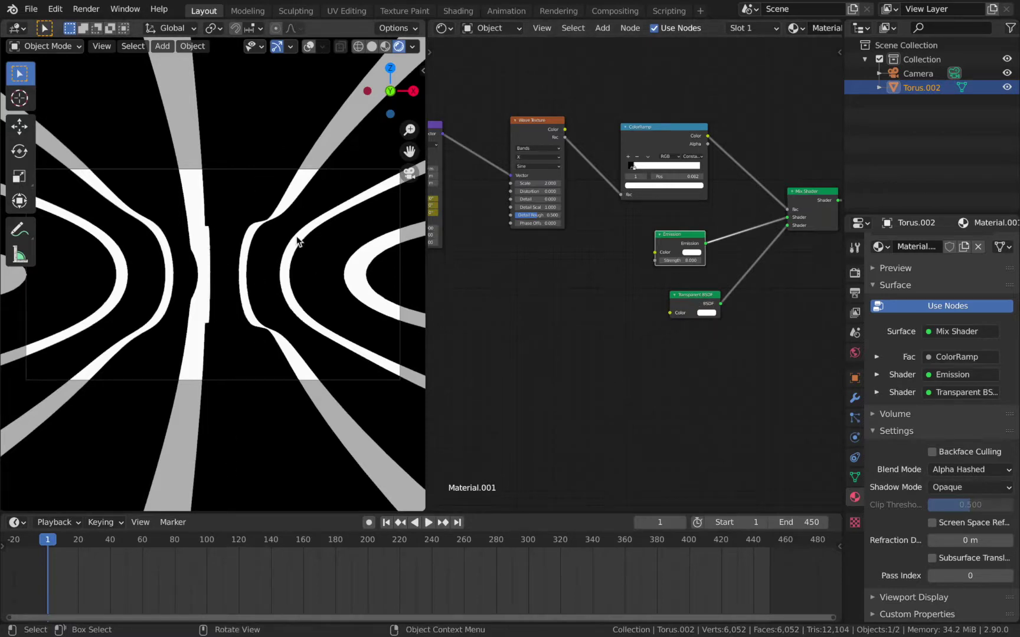
Nudge the Transparent BSDF node and try a grey World background, then reset it to black
mouse_move(687, 296)
left_mouse_down()
mouse_move(746, 336)
mouse_move(693, 307)
left_mouse_up()
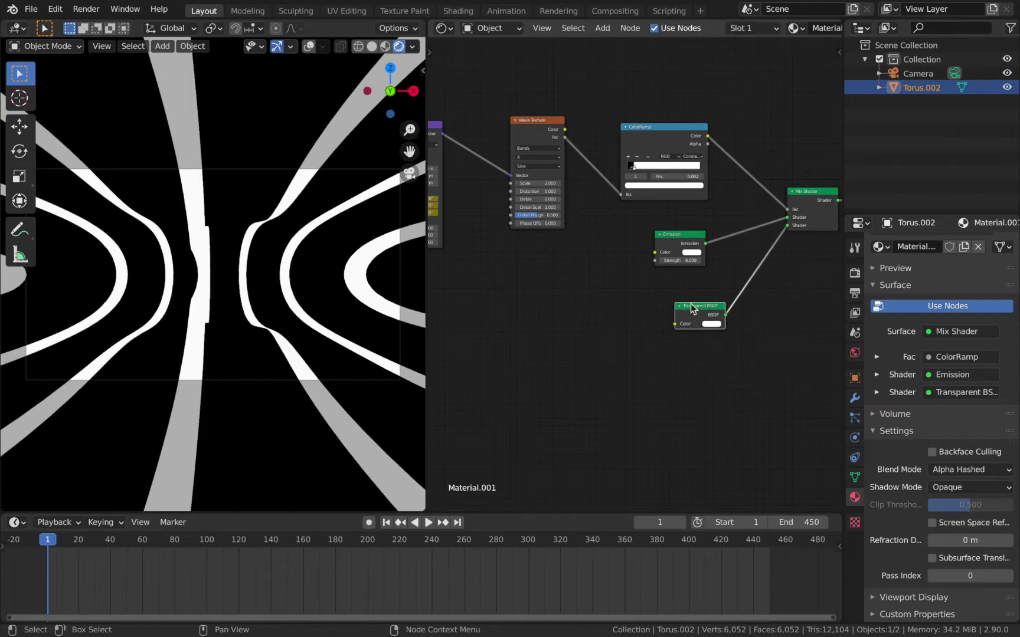
left_click(855, 353)
left_click(979, 338)
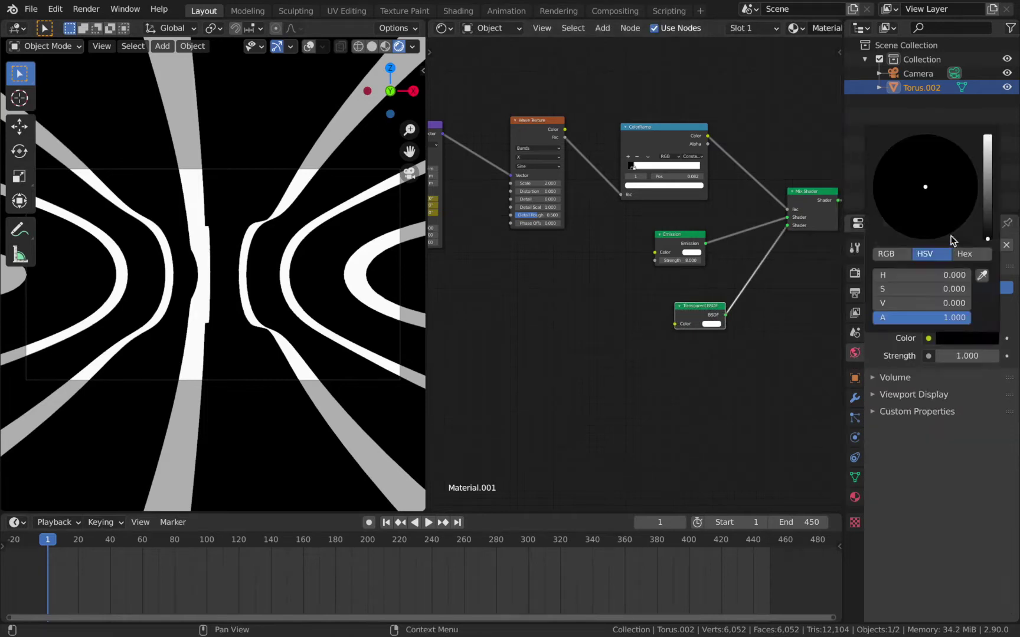
mouse_move(953, 303)
left_mouse_down()
mouse_move(968, 304)
mouse_move(953, 303)
left_mouse_up()
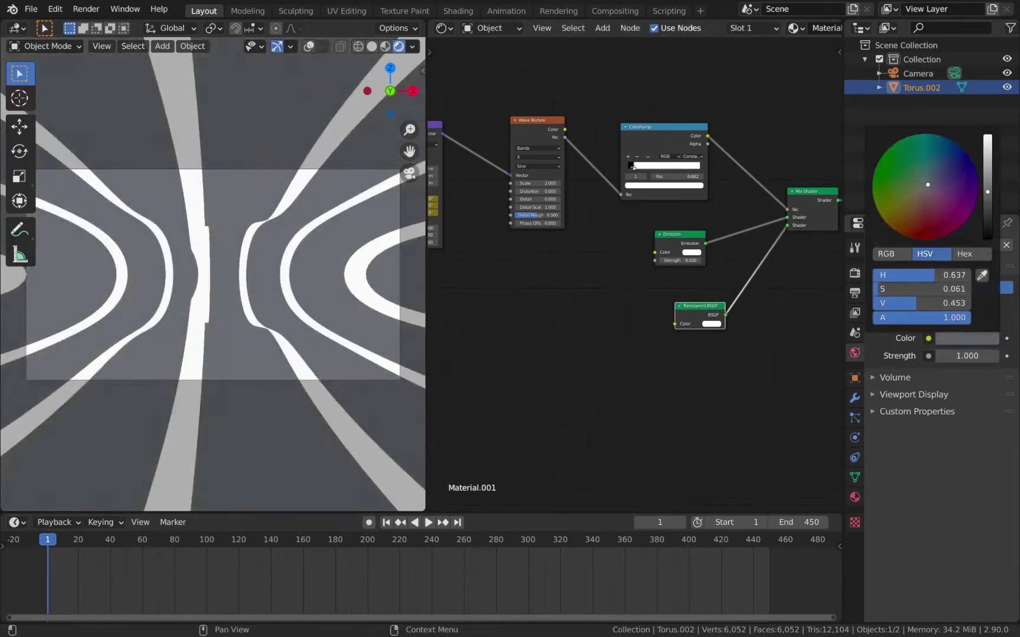
left_click_drag(987, 188, 987, 239)
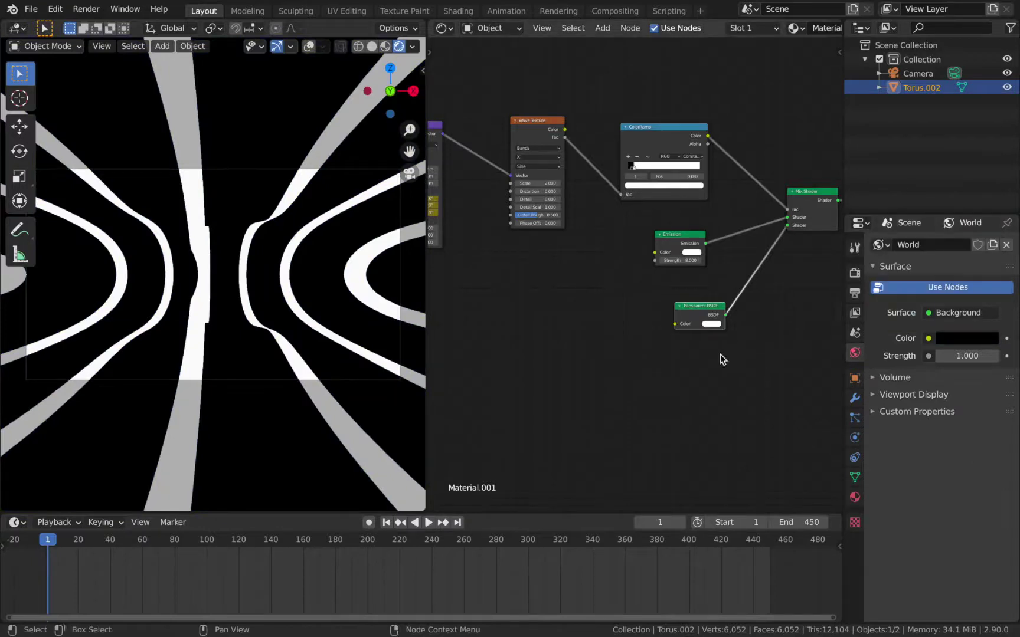
Move the Emission node left and down and the Transparent BSDF node to the lower right
left_click_drag(682, 236, 667, 243)
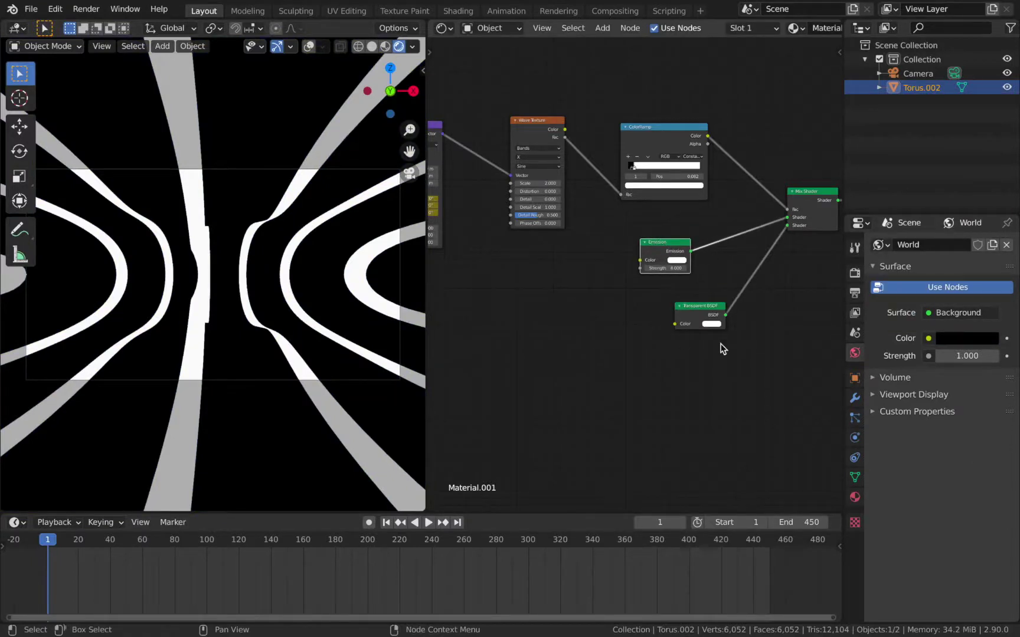
left_click_drag(693, 310, 732, 349)
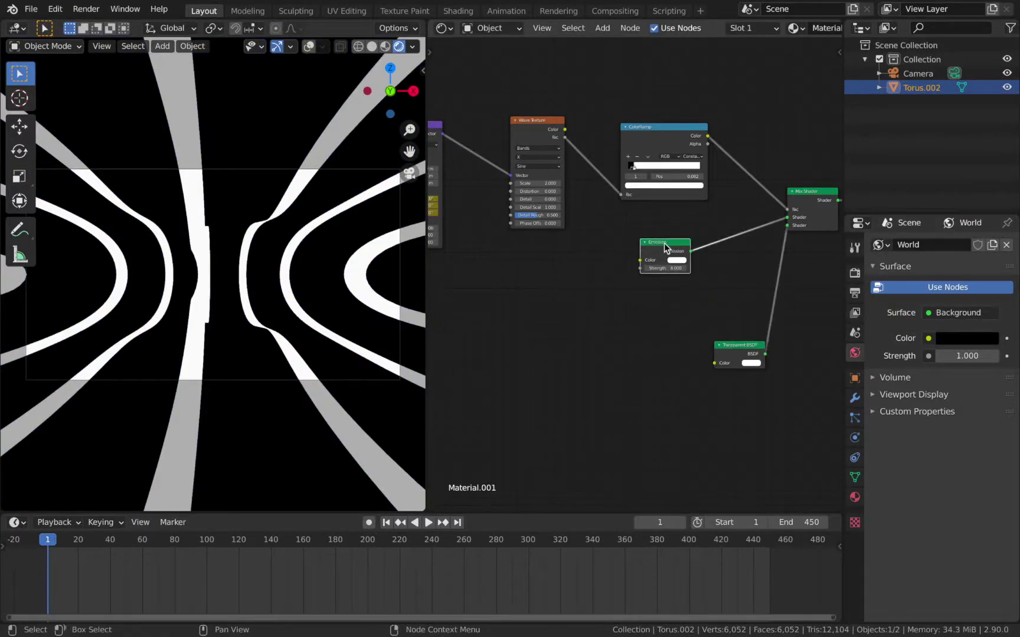
left_click_drag(664, 244, 669, 272)
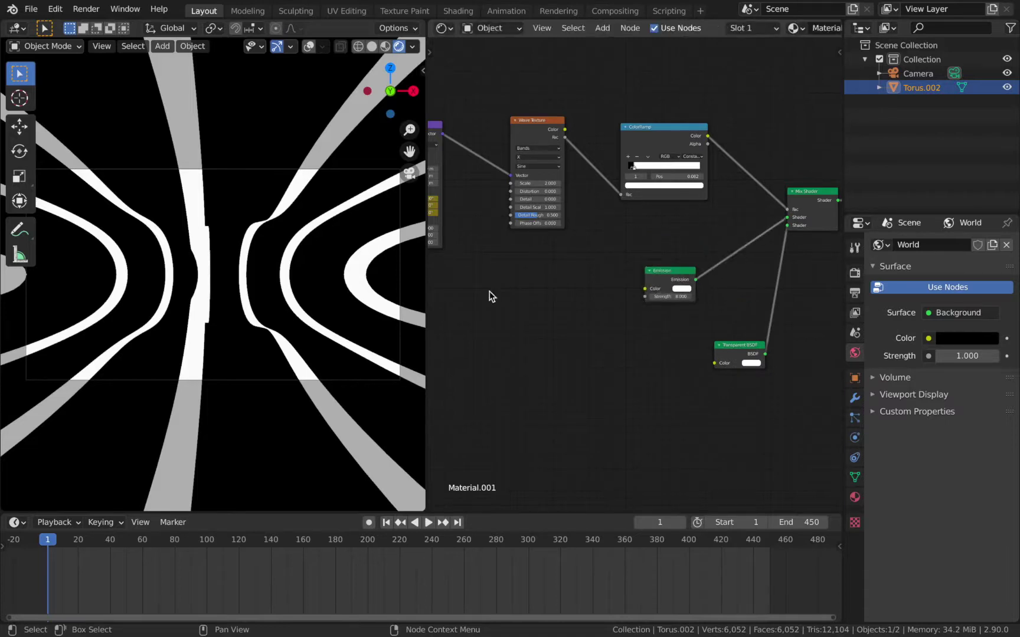
key("shift+a")
Add a ColorRamp node and connect its Color output to the Emission colour
mouse_move(472, 292)
left_click(590, 323)
left_click_drag(572, 292, 644, 289)
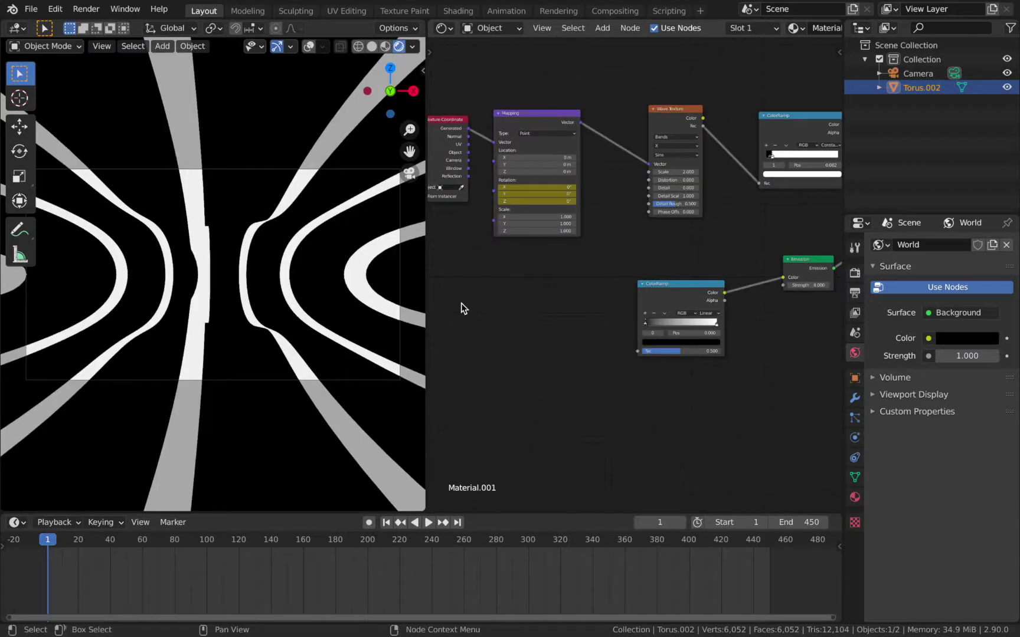
Add a Noise Texture left of the ColorRamp and connect it to the ramp's Fac
key("shift+a")
mouse_move(449, 261)
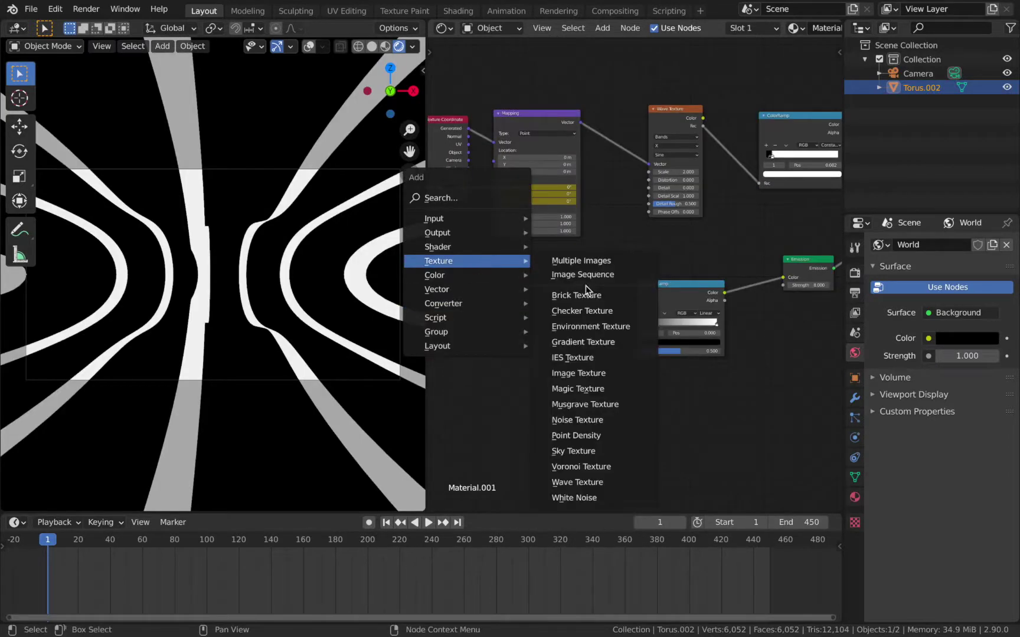
left_click(578, 420)
left_click(528, 309)
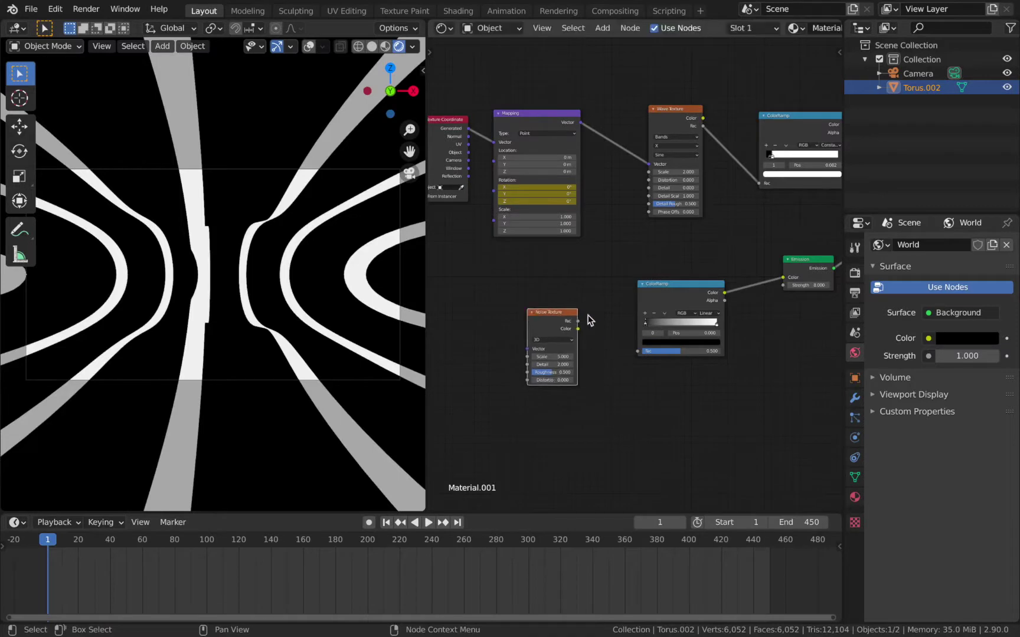
left_click_drag(577, 321, 641, 327)
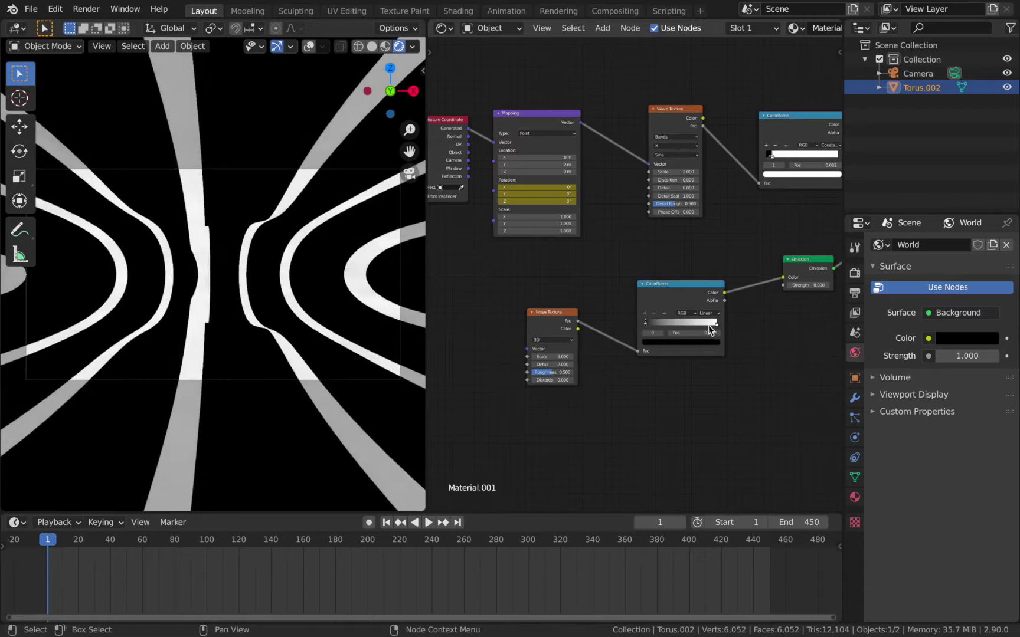
Make the ColorRamp's white end stop magenta and brighten its dark stop to white
left_click(716, 324)
left_click(712, 344)
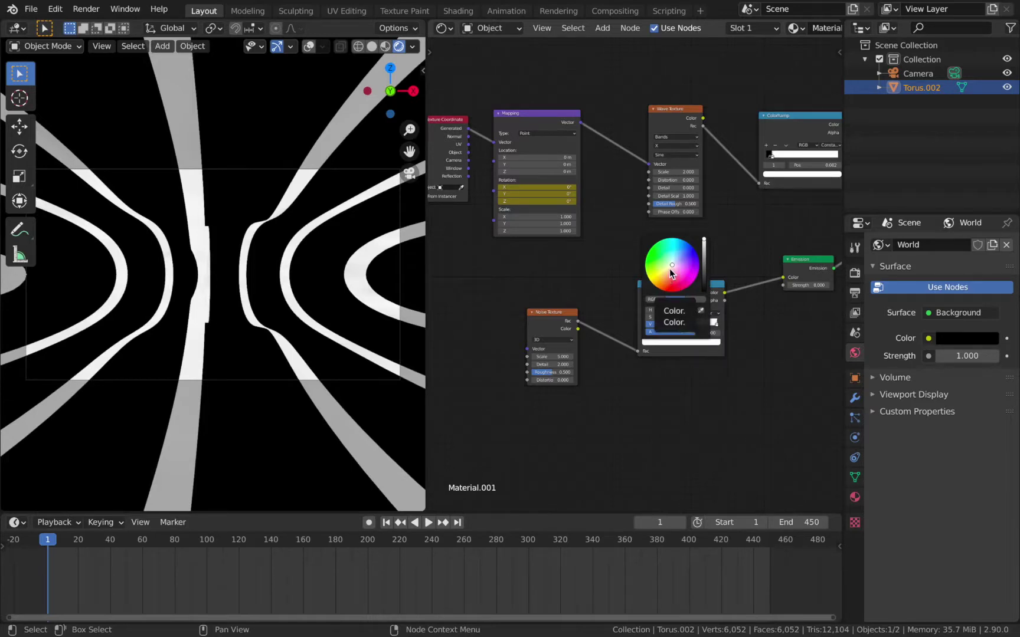
left_click_drag(671, 272, 697, 273)
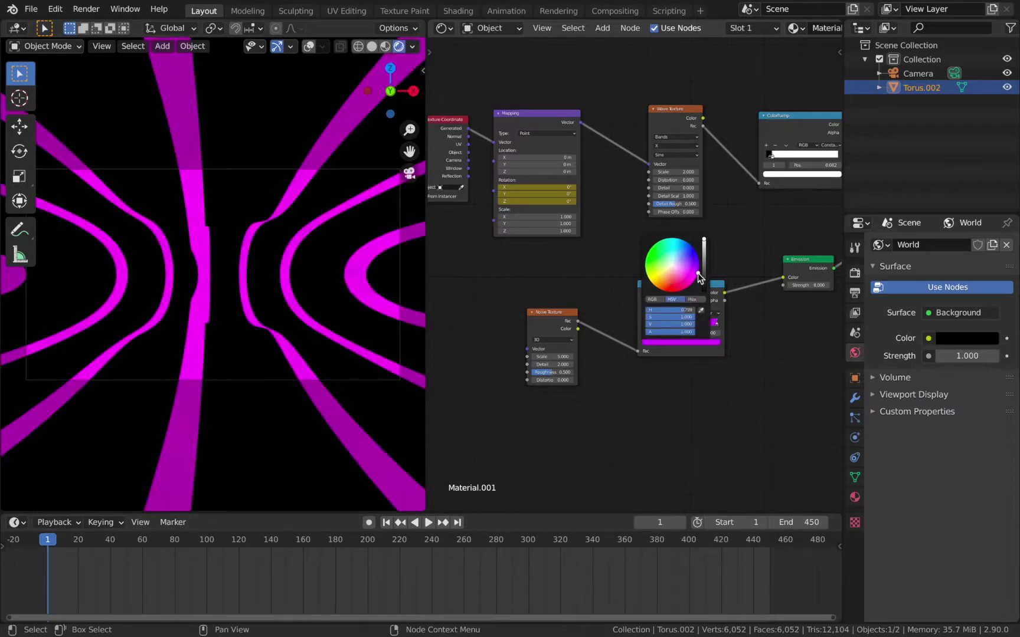
left_click(663, 341)
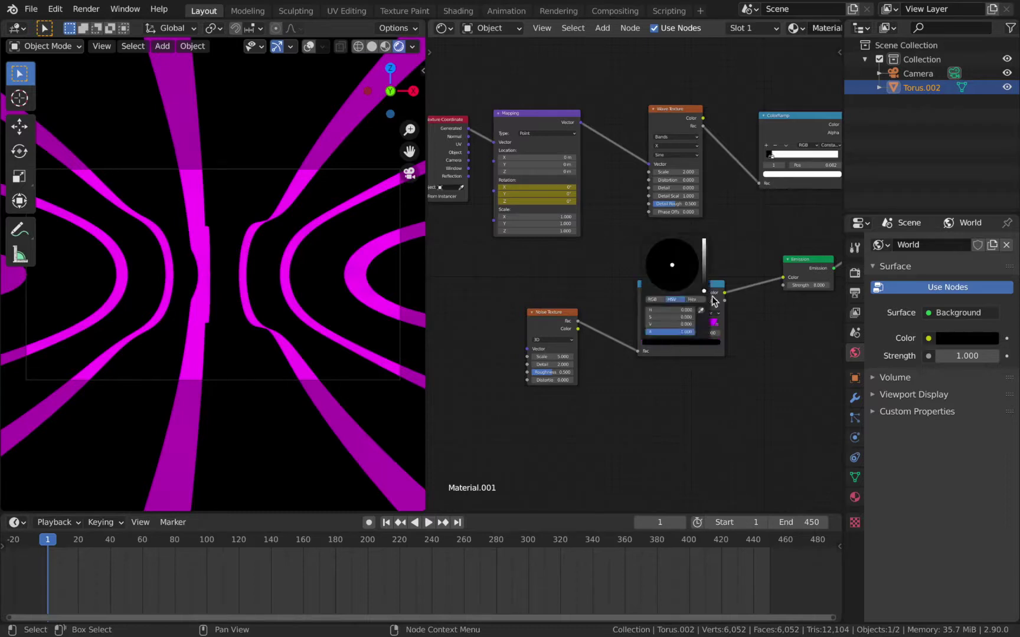
left_click_drag(702, 288, 704, 240)
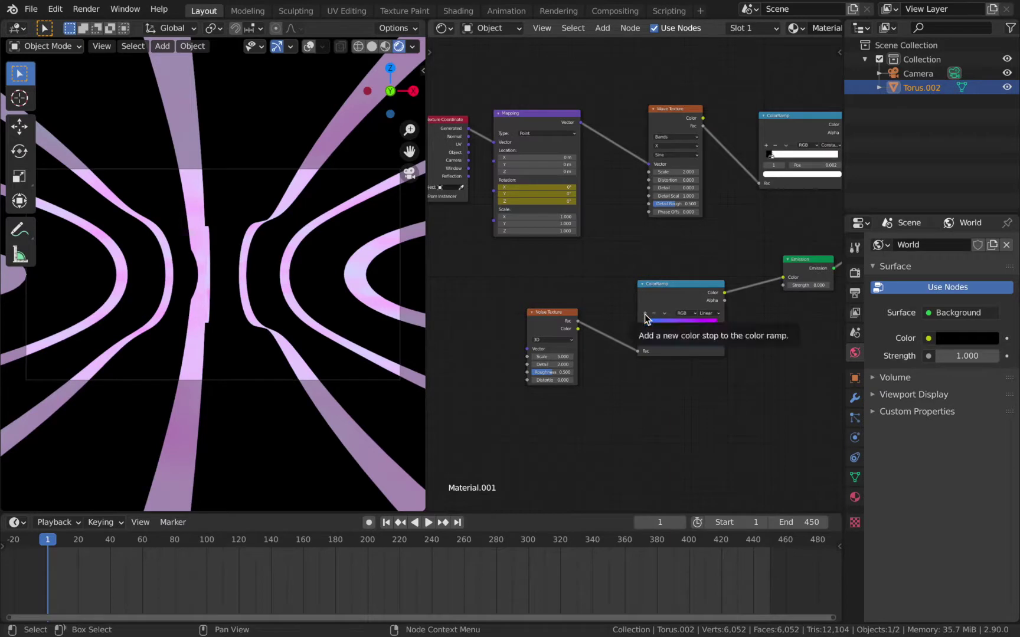
Add a red colour stop and try orange, red and cyan on another stop, keeping it blue
left_click(644, 313)
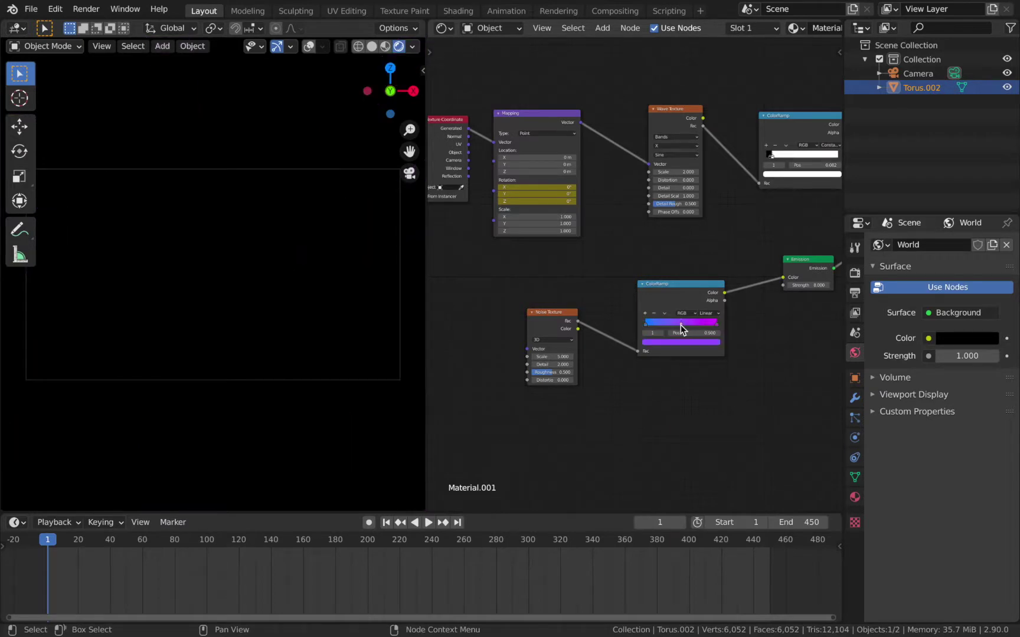
left_click(676, 341)
left_click_drag(684, 310, 665, 324)
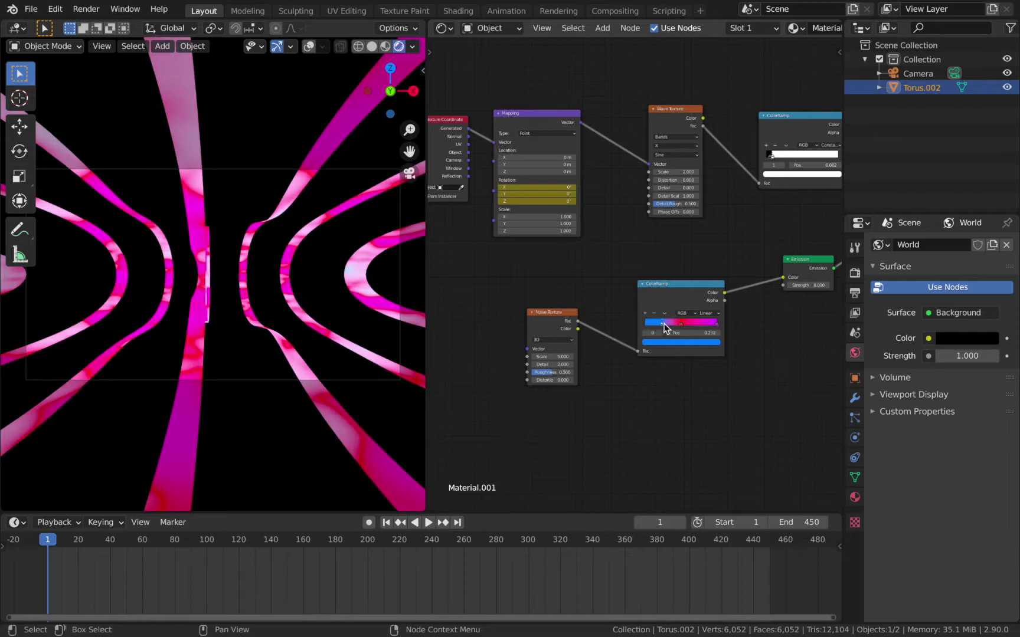
left_click(666, 341)
left_click(659, 287)
left_click(667, 287)
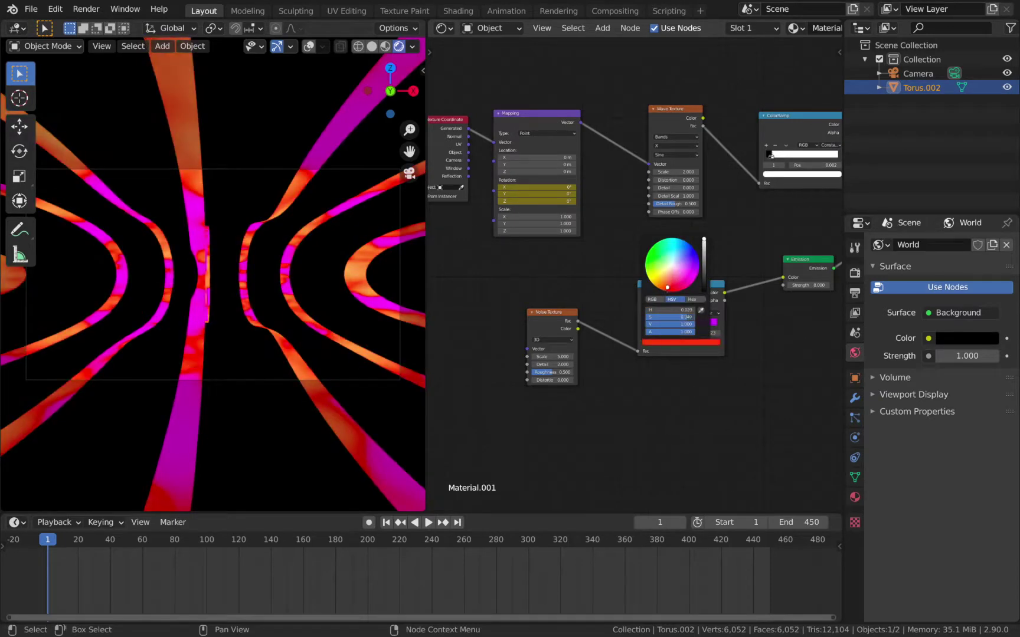
left_click(663, 240)
key("ctrl+z")
key("ctrl+z")
key("ctrl+z")
mouse_move(679, 321)
left_mouse_down()
mouse_move(695, 321)
mouse_move(669, 318)
left_mouse_up()
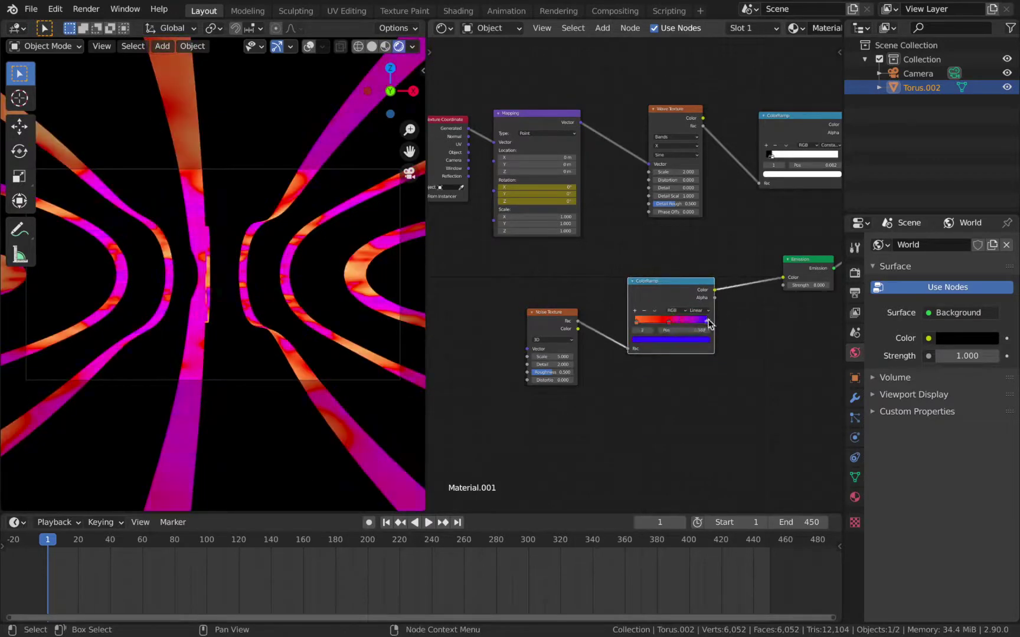
key("ctrl+z")
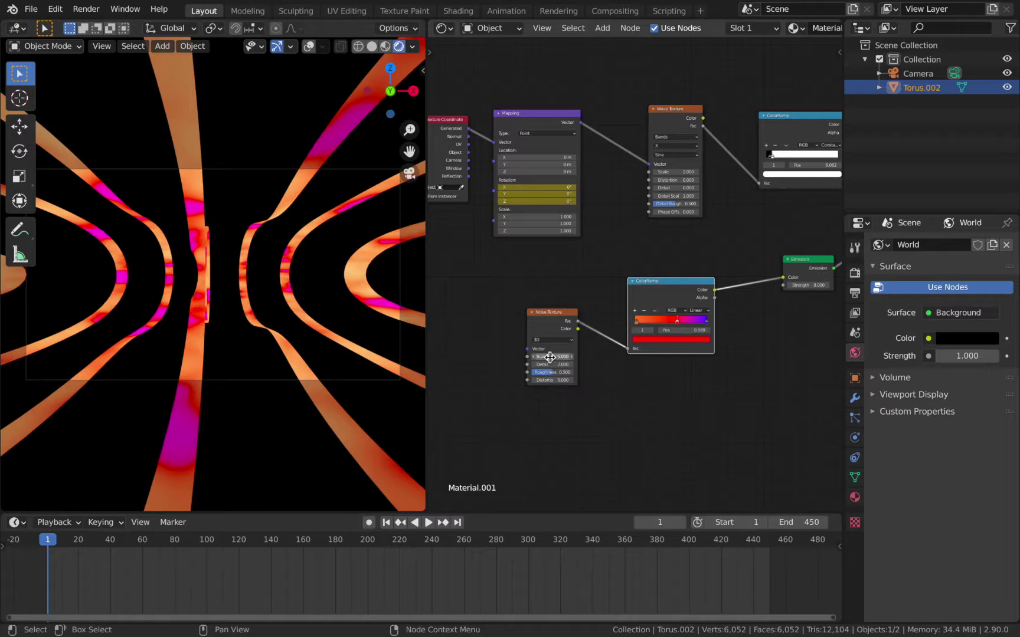
Raise the Noise Texture Scale to 7.4, undoing an accidental node move
mouse_move(560, 359)
left_mouse_down()
mouse_move(570, 358)
mouse_move(561, 364)
left_mouse_up()
key("g")
left_click(563, 360)
key("ctrl+z")
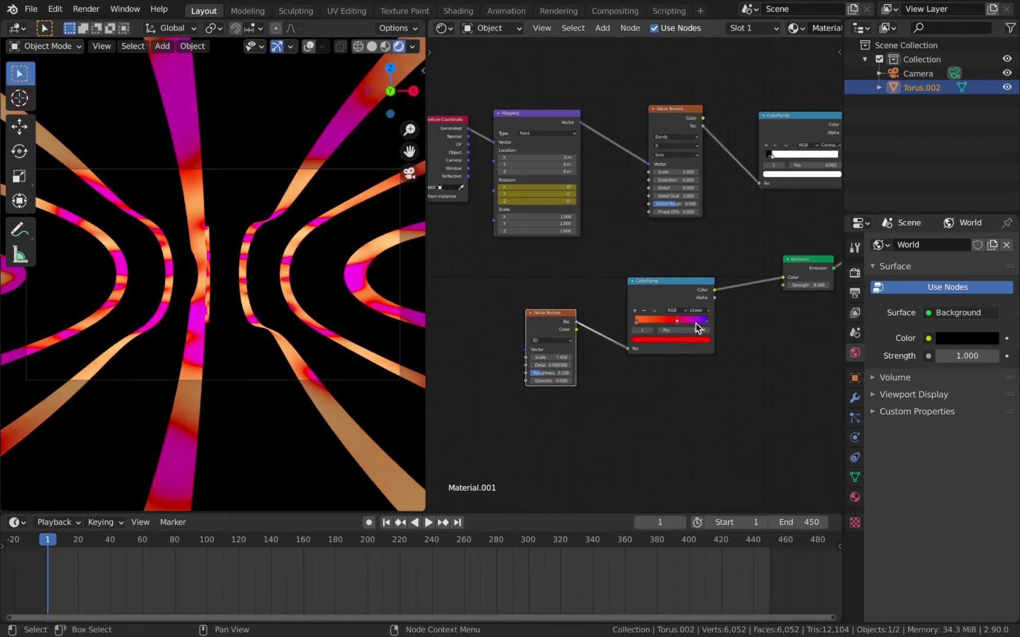
Try Cardinal, B-Spline and Constant ramp interpolation, settle on Ease, and move the red stop to 0.609
left_click(700, 311)
left_click(702, 319)
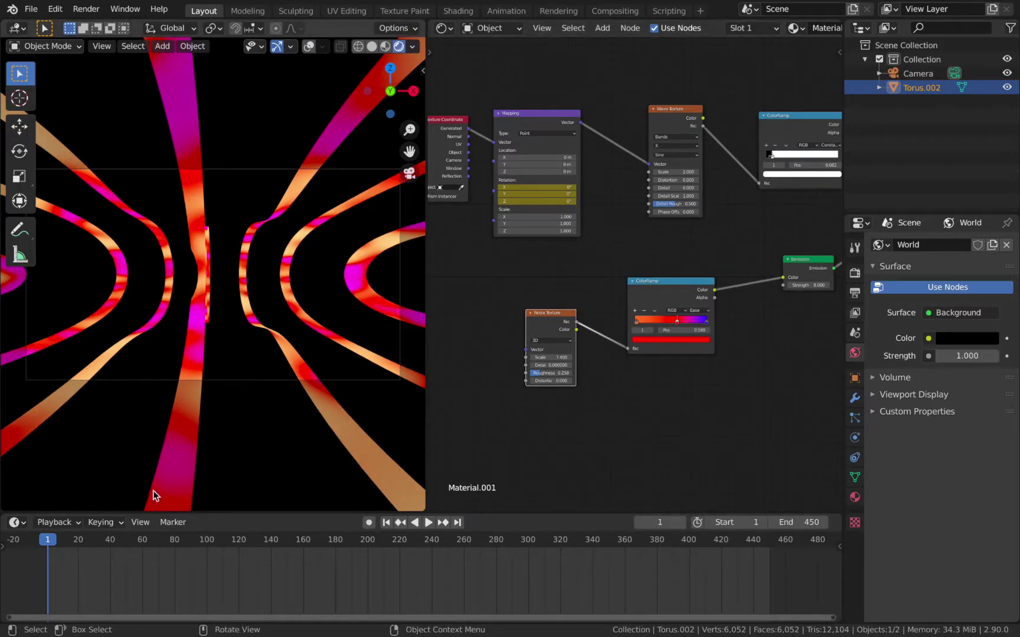
left_click(699, 310)
left_click(708, 328)
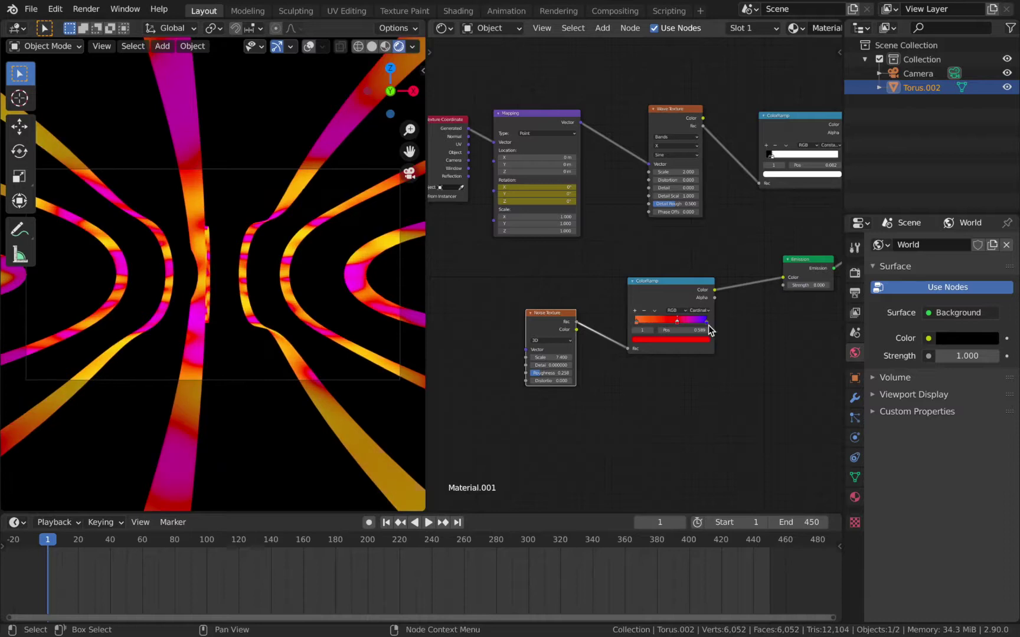
left_click(700, 310)
left_click(703, 342)
left_click(699, 310)
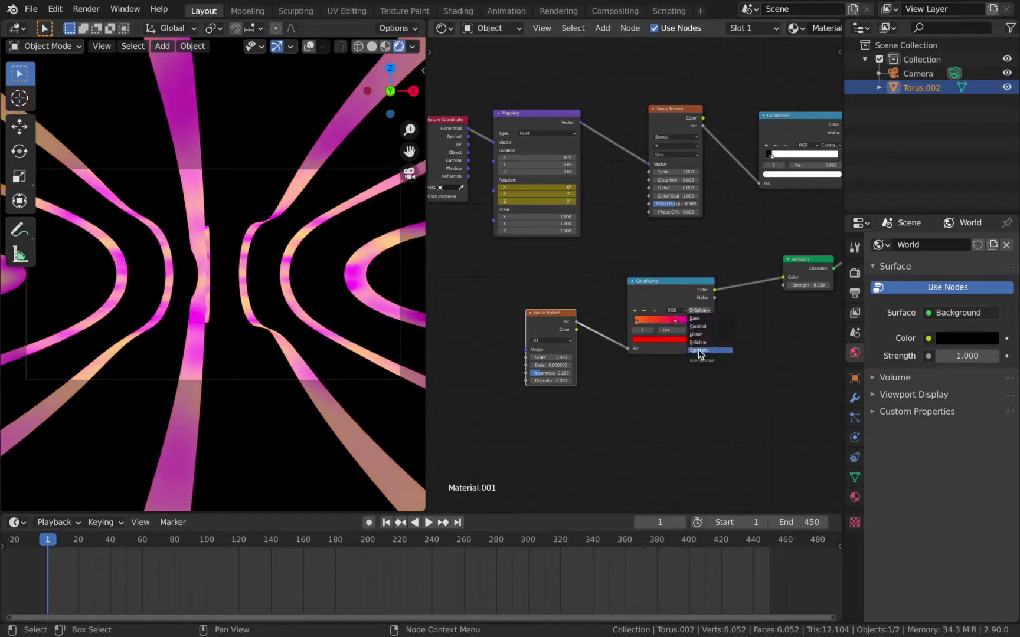
left_click(699, 351)
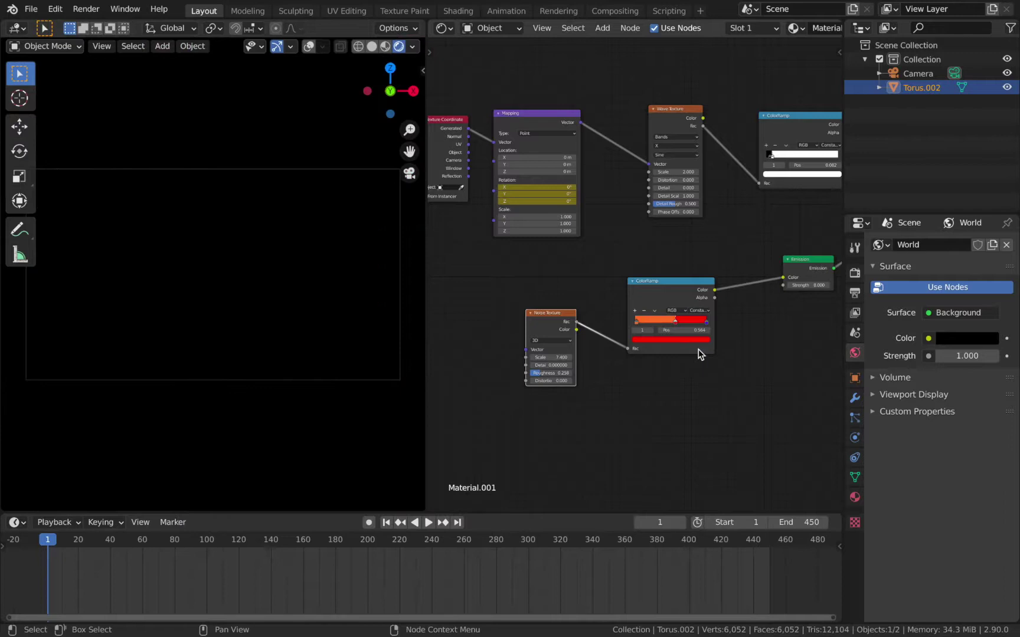
left_click(699, 310)
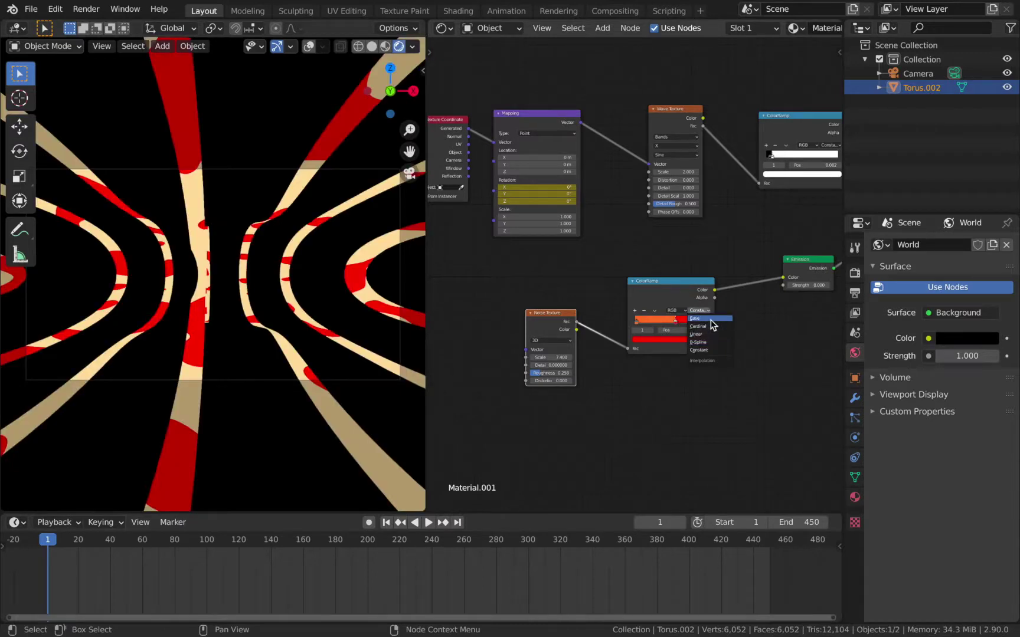
left_click(711, 320)
left_click_drag(678, 322, 681, 322)
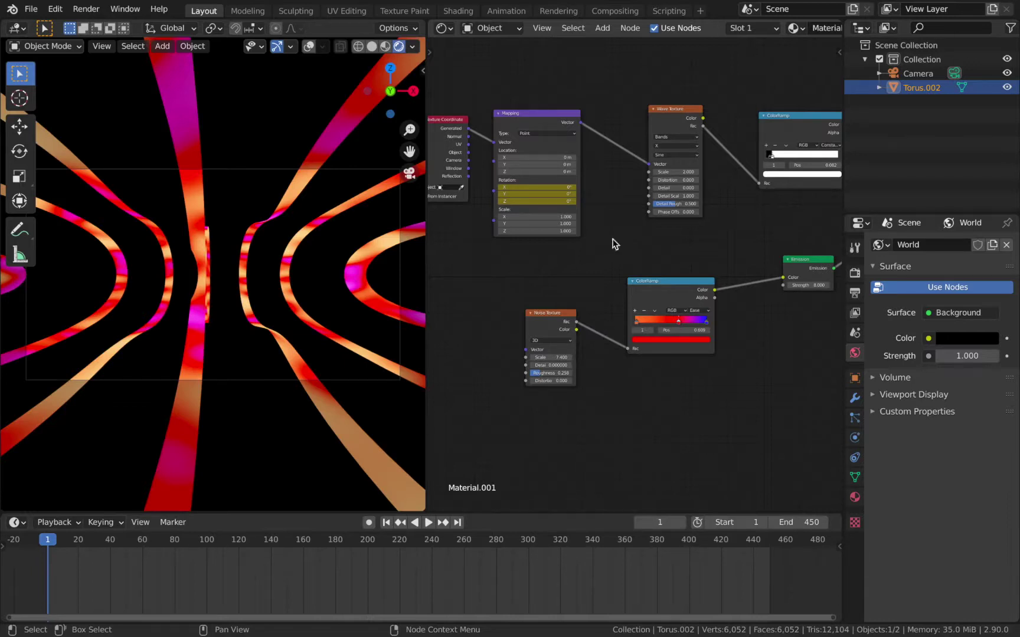
Connect the Mapping Vector output to the Noise Texture Vector and play the animation
scroll(570, 198, "left", 3)
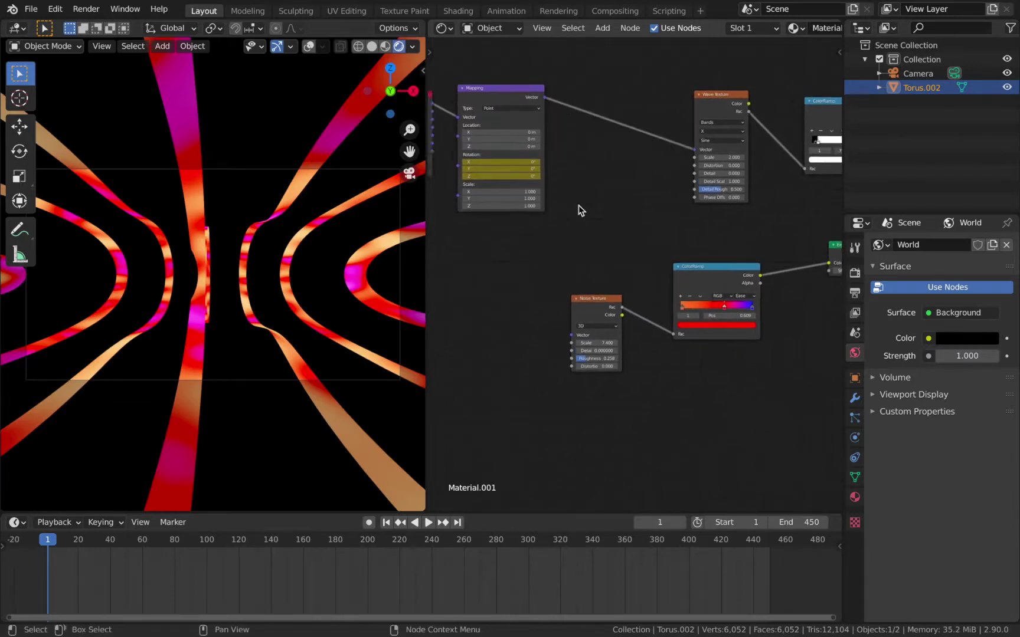
scroll(581, 211, "left", 3)
left_click_drag(579, 100, 603, 335)
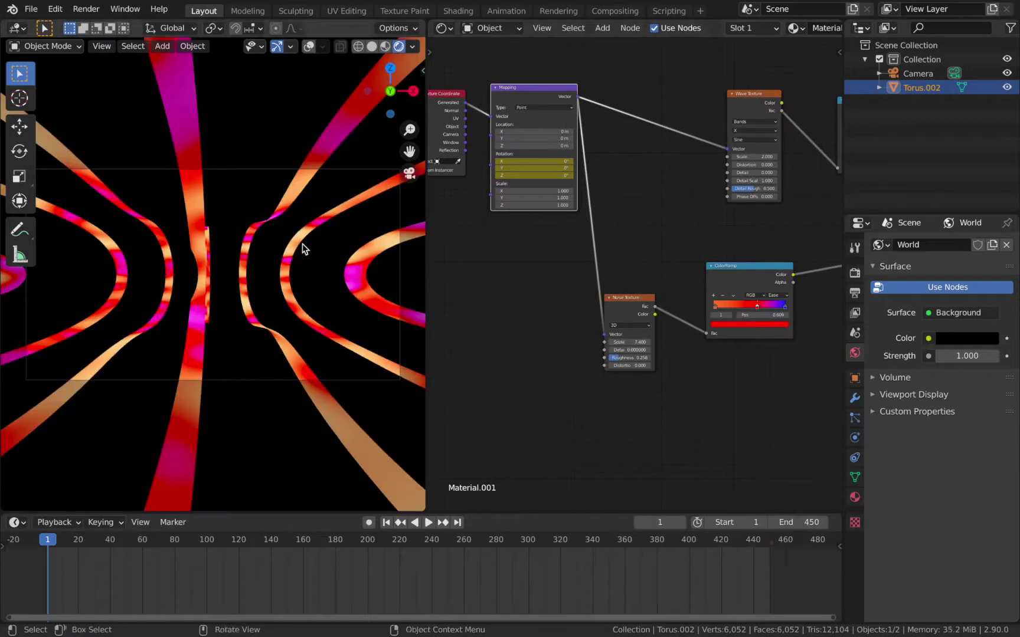
key("space")
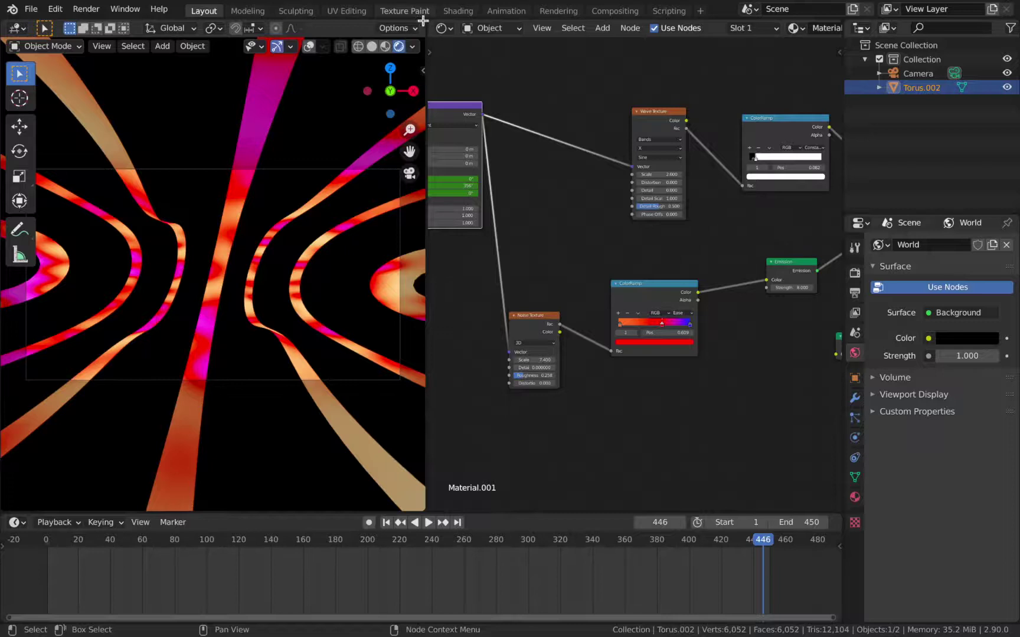
Merge the node editor into the 3D view and set the camera's focal length to 10 mm
left_click_drag(453, 31, 451, 33)
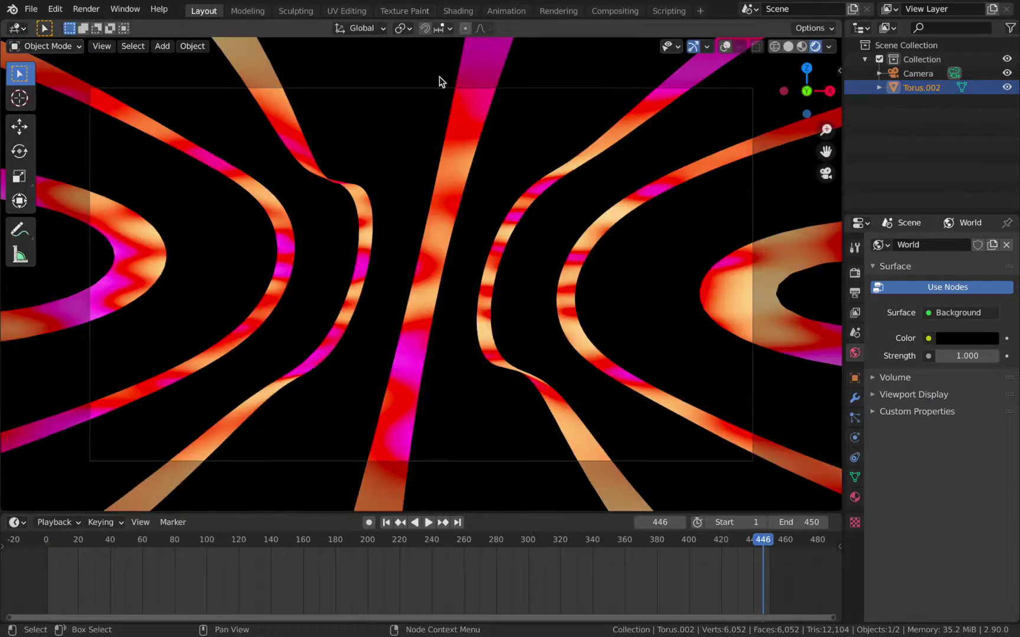
left_click(919, 74)
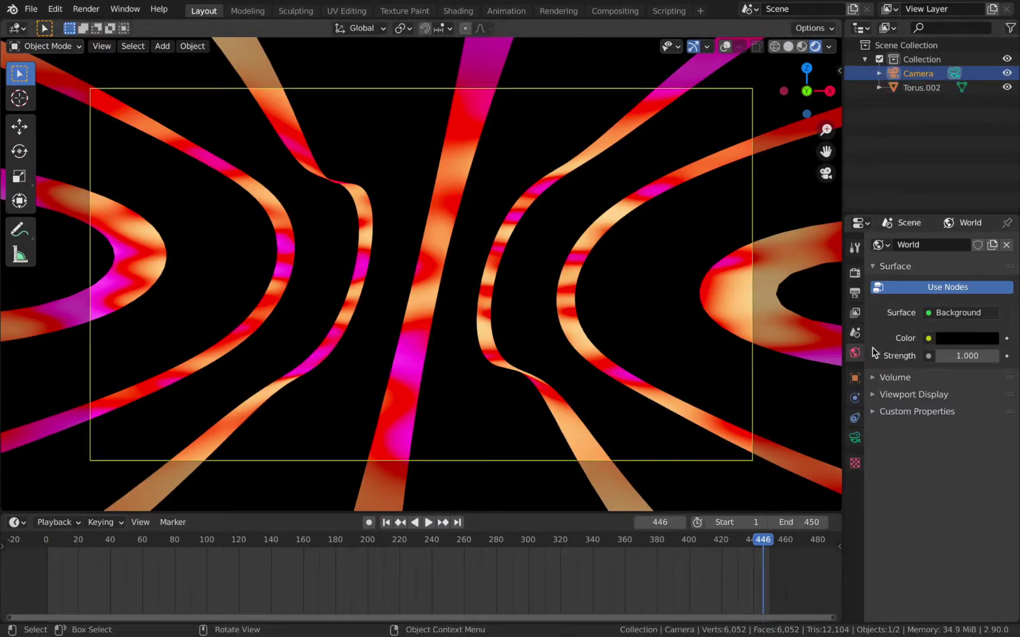
left_click(856, 437)
left_click_drag(956, 311, 921, 311)
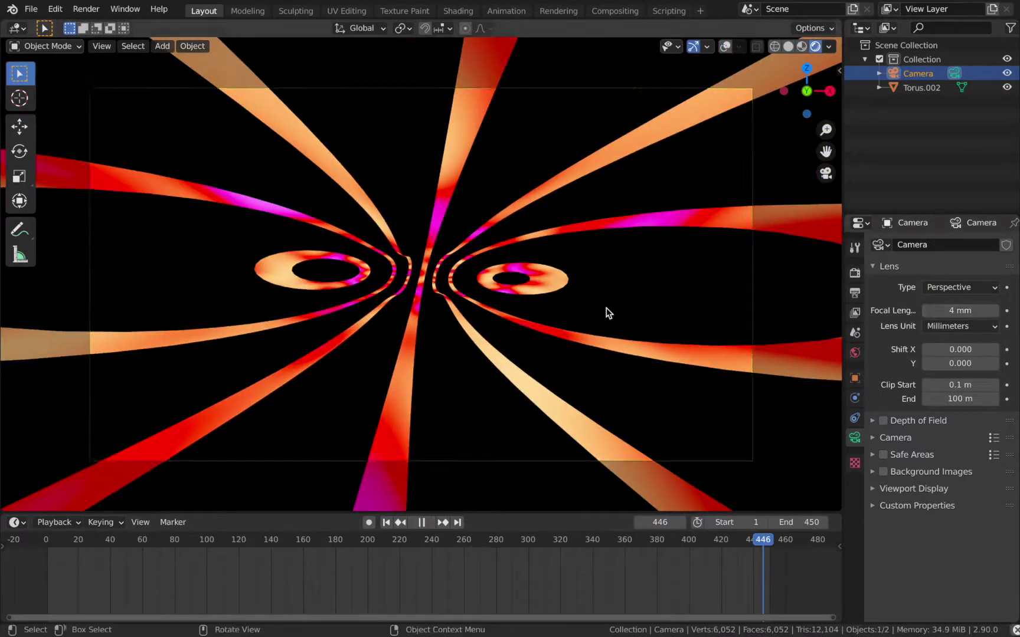
key("space")
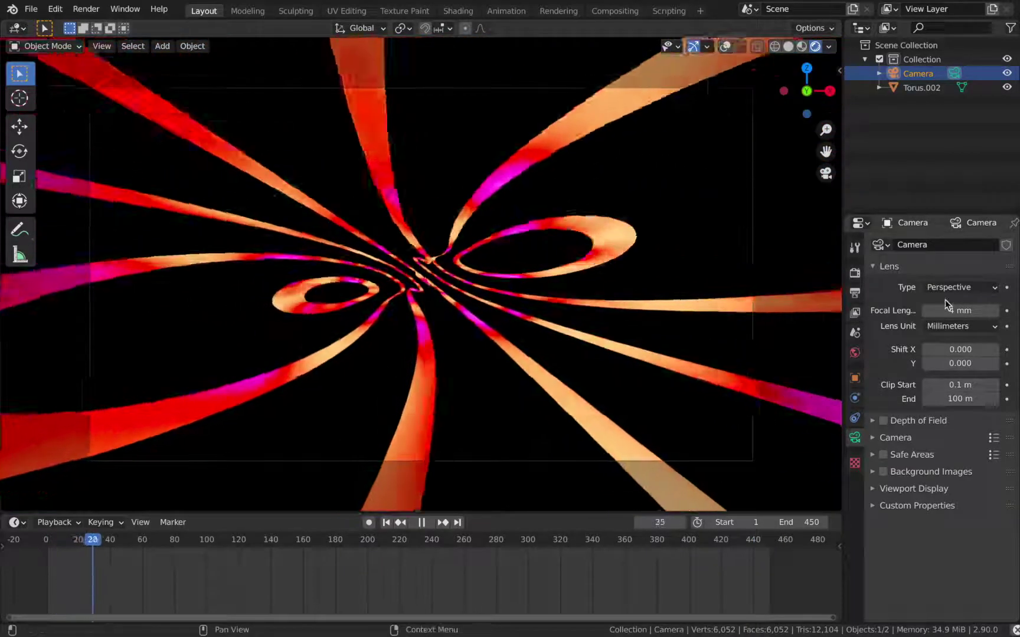
left_click_drag(943, 312, 968, 311)
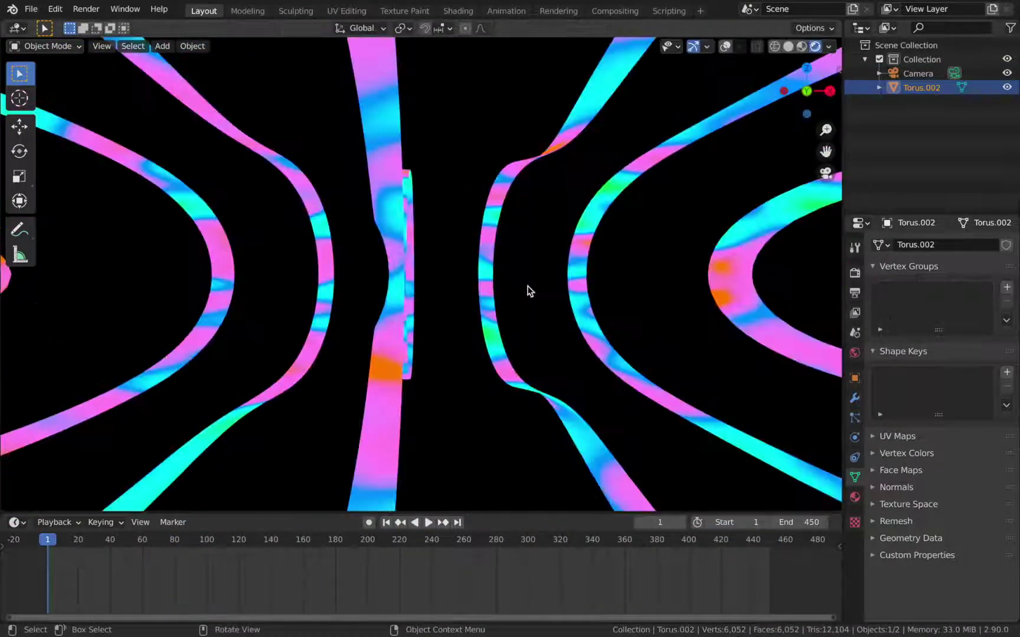
Enable Bloom in the Eevee render settings and lower its Intensity to 0.009
left_click(856, 273)
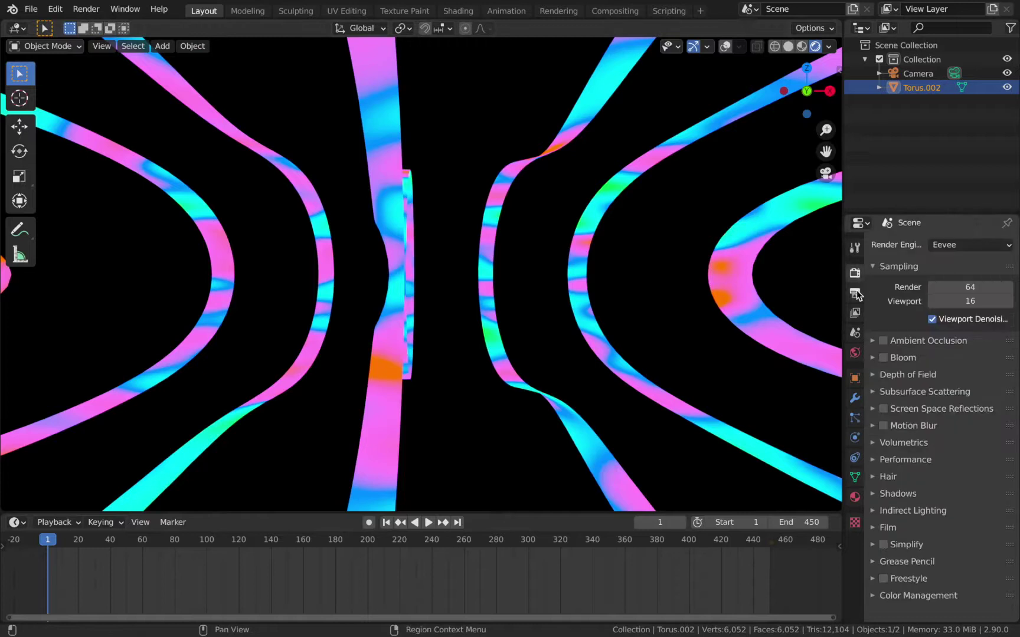
left_click(855, 292)
left_click(856, 274)
left_click(884, 358)
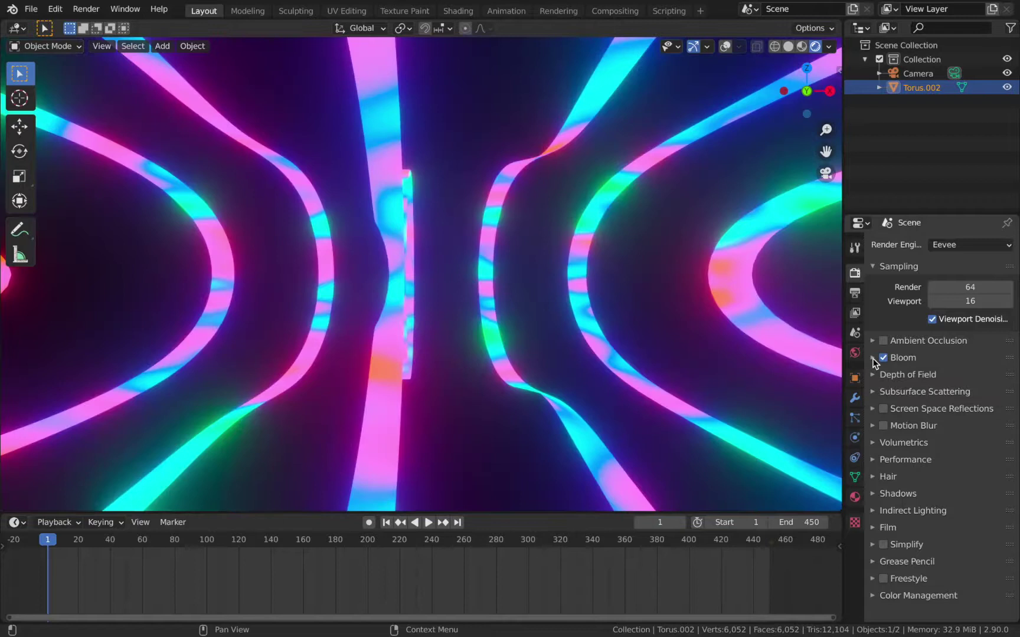
left_click(874, 359)
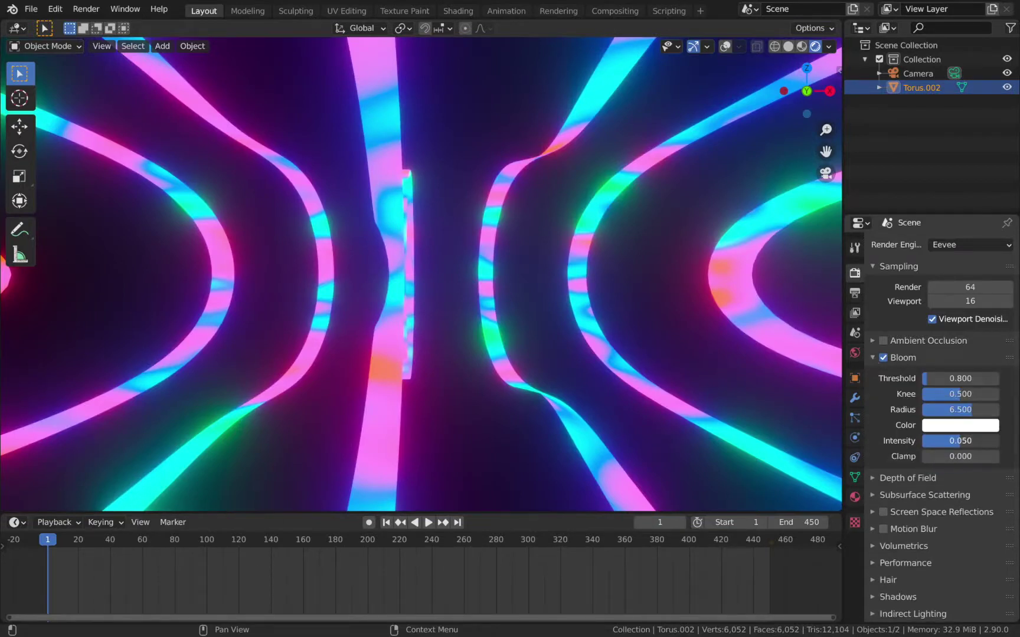
left_click_drag(960, 441, 936, 440)
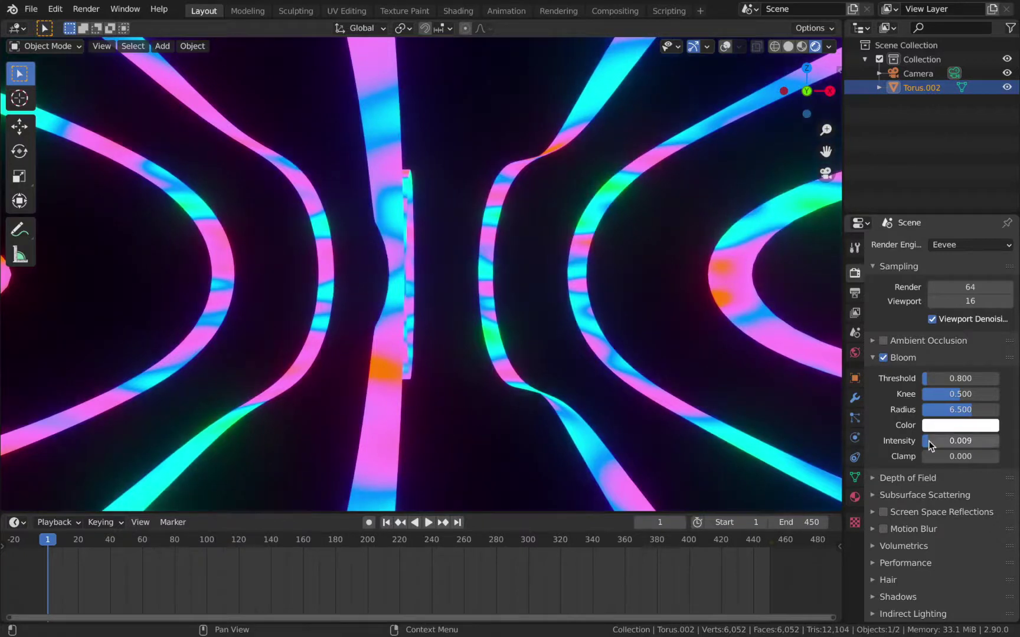
scroll(871, 614, "down", 4)
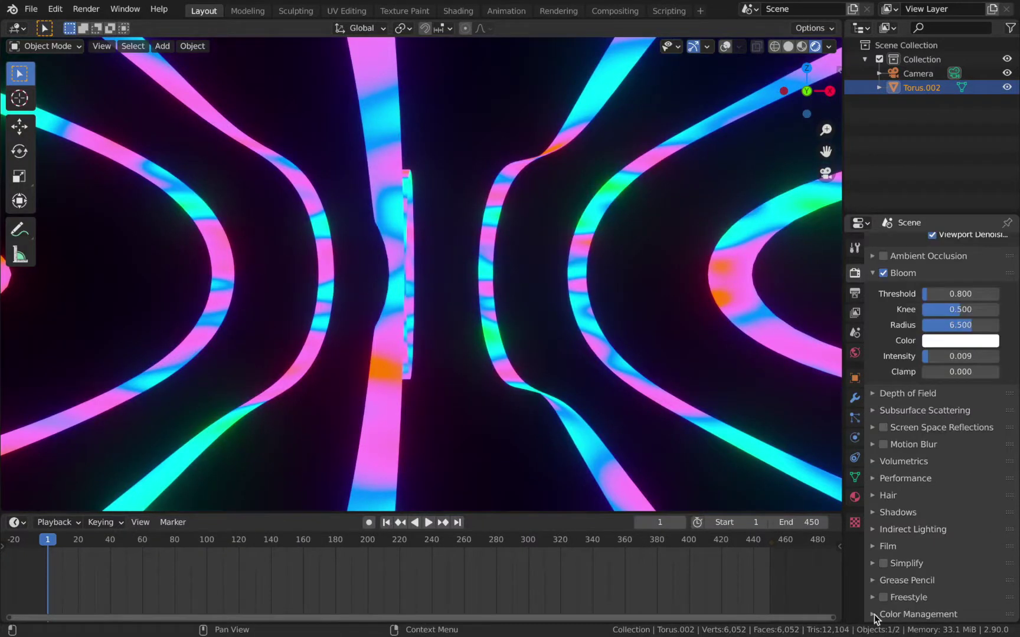
Set the colour management look to Very High Contrast with gamma 0.900
left_click(874, 615)
scroll(910, 567, "down", 6)
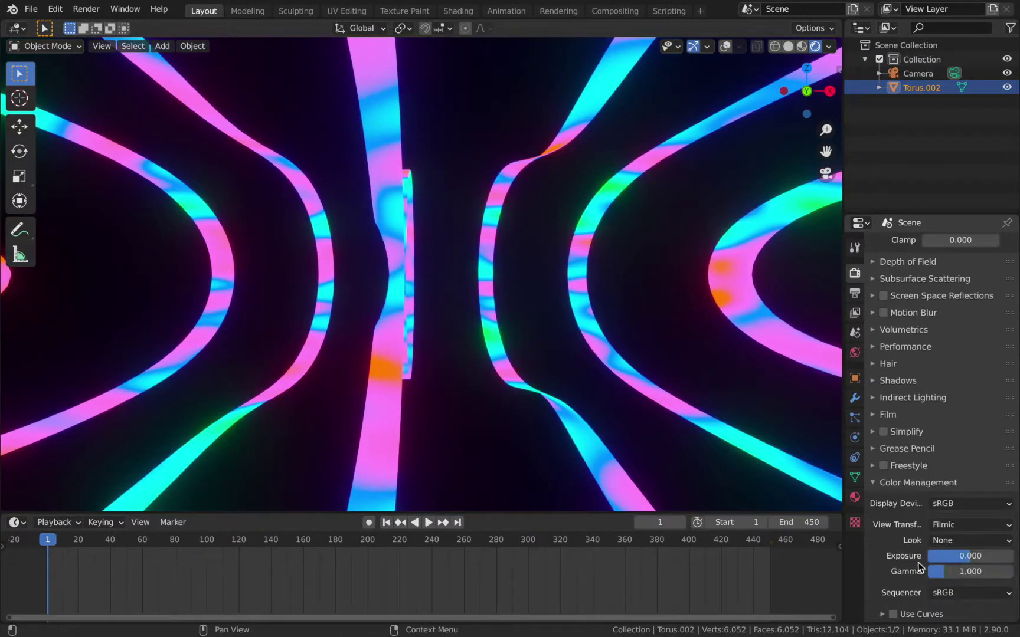
left_click(948, 539)
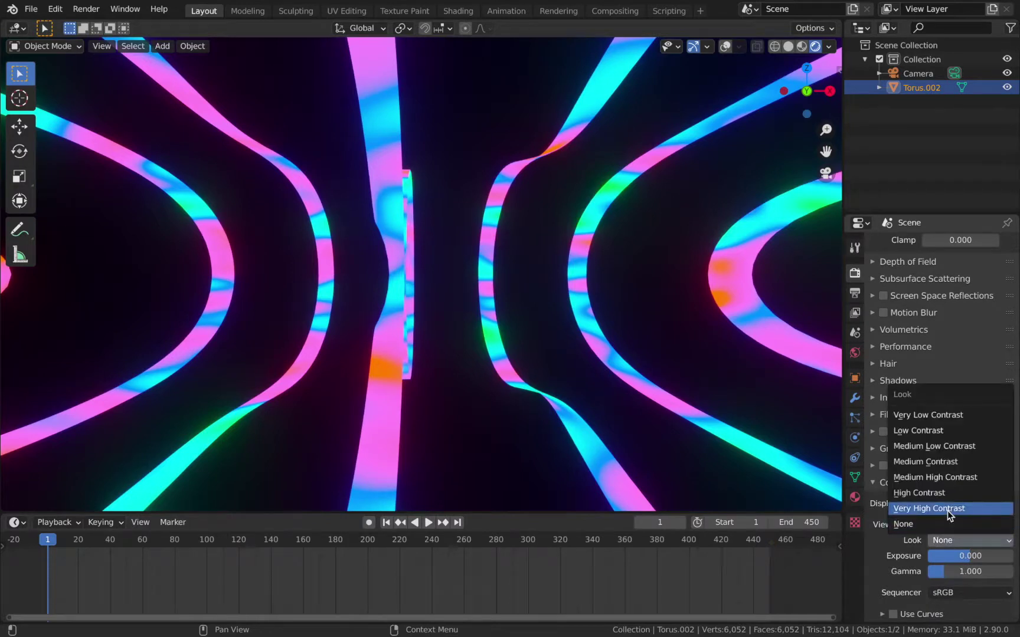
left_click(947, 510)
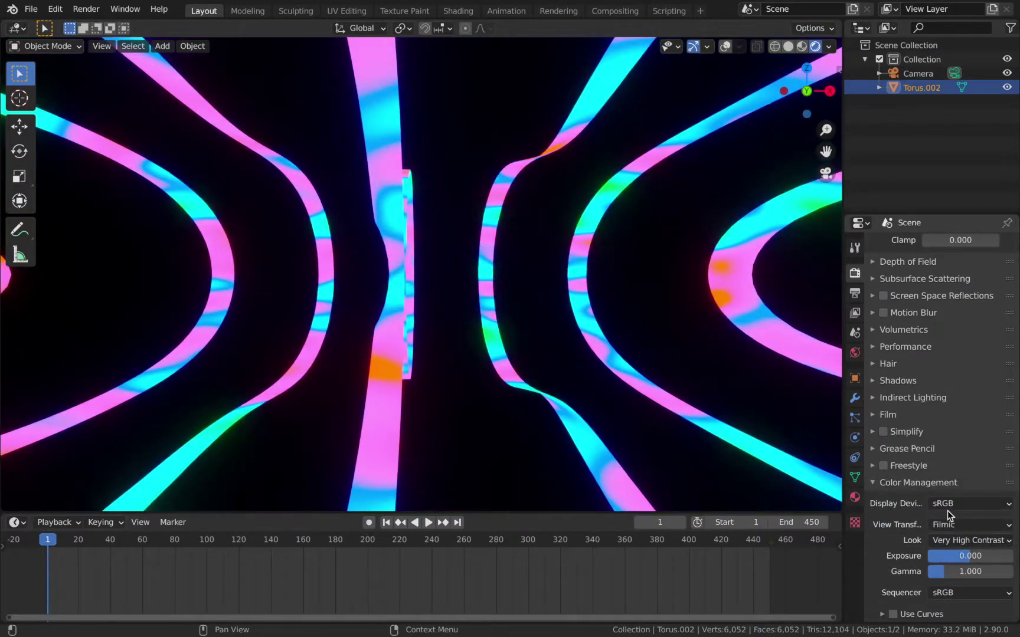
left_click(945, 570)
type(".9")
key("Return")
Play back the animation to preview it, then move the timeline to frame 92
key("space")
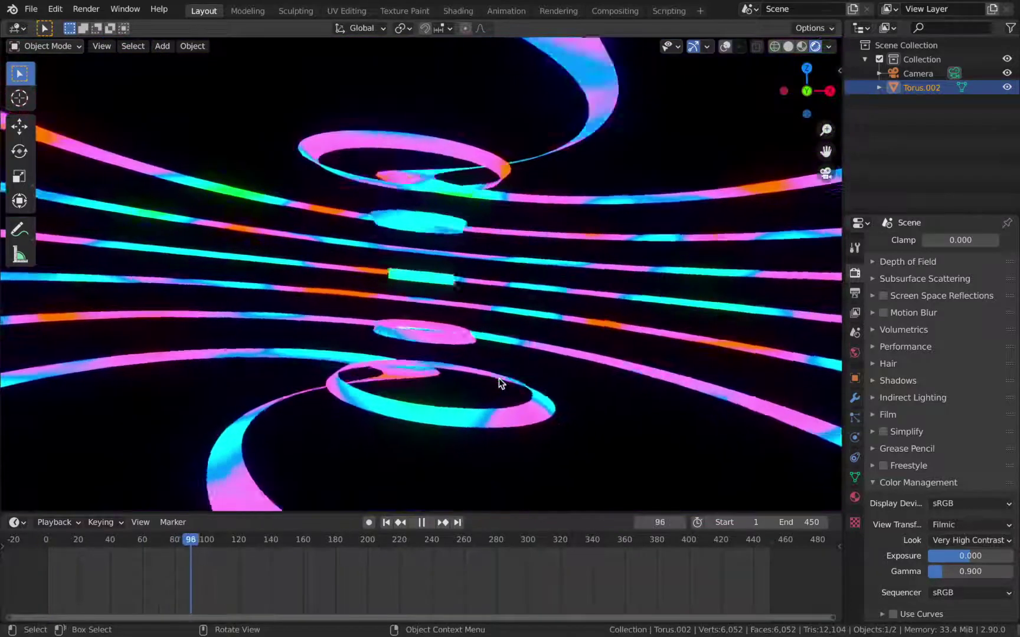
key("shift+Left")
key("space")
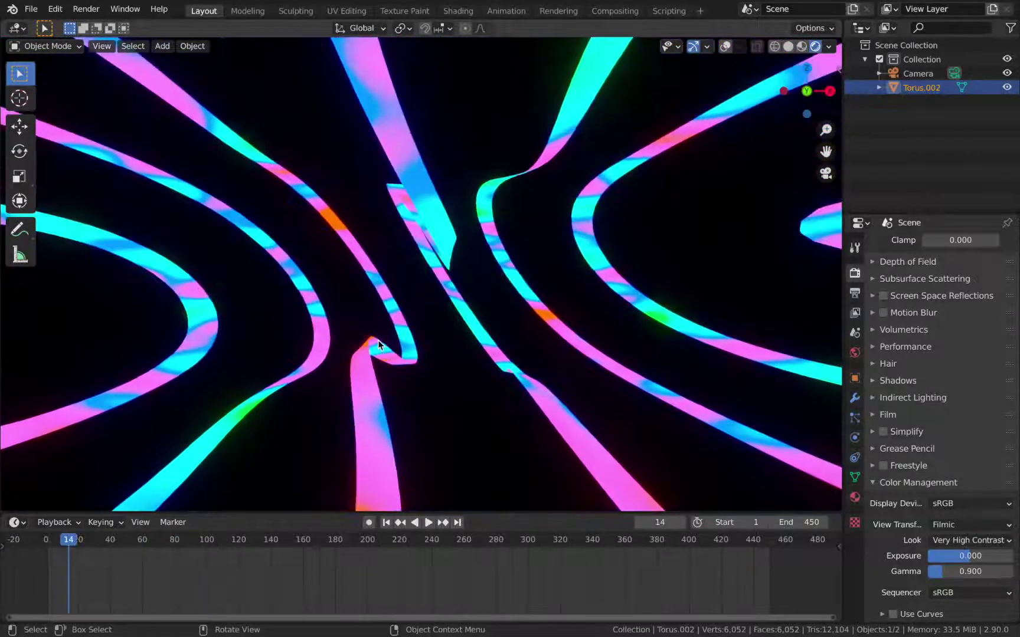
left_click(386, 523)
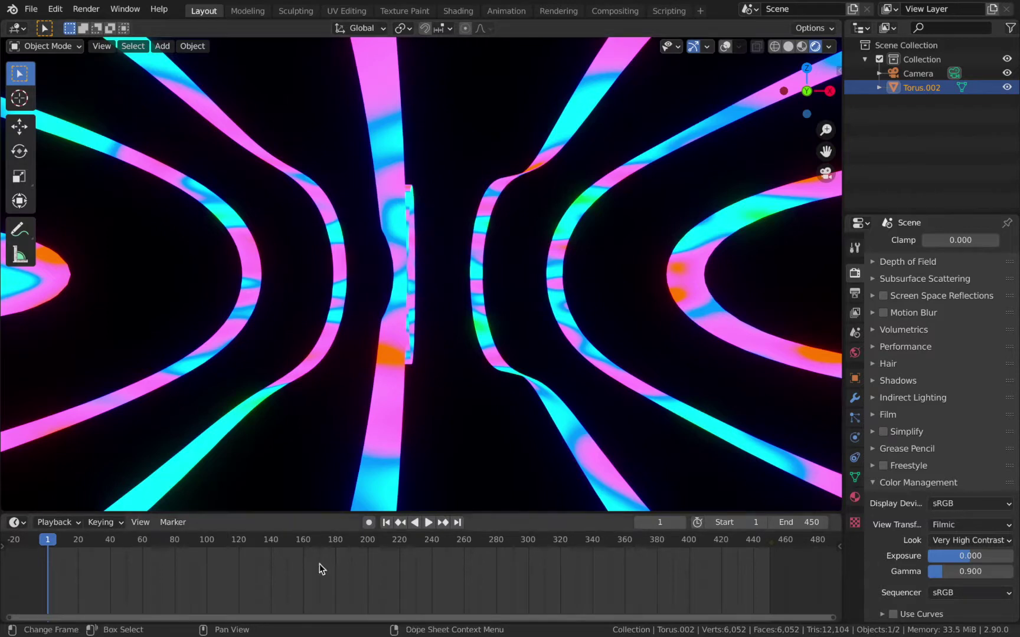
left_click(336, 545)
left_click_drag(248, 542, 193, 542)
Render a still of frame 92, then enable Use Nodes in the Compositing workspace
key("F12")
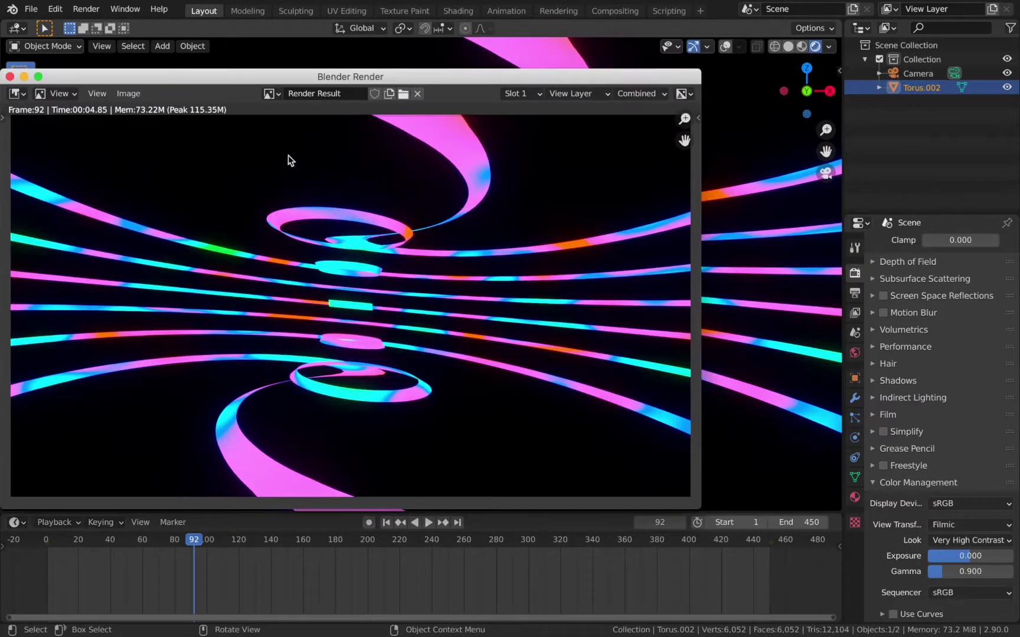
left_click(9, 76)
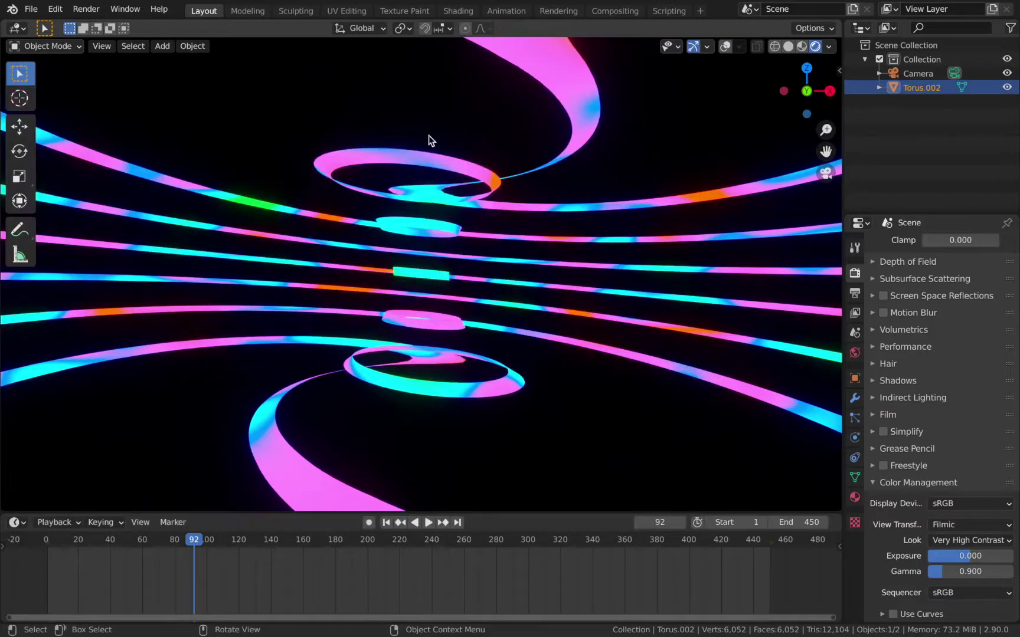
left_click(620, 14)
left_click(158, 28)
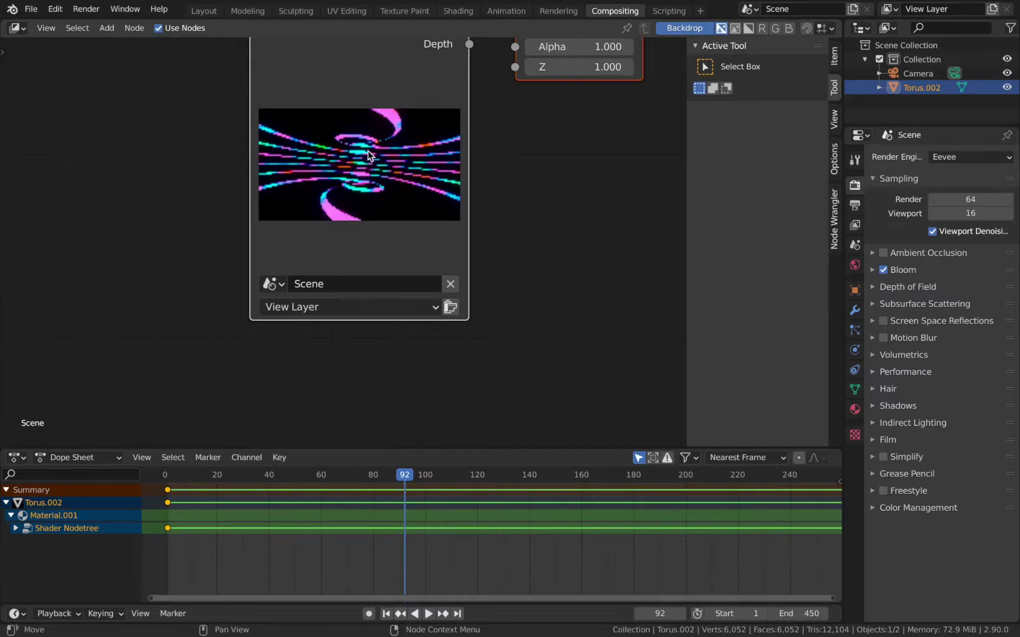
Fit the node graph in view and move the Composite node up and right
key("Home")
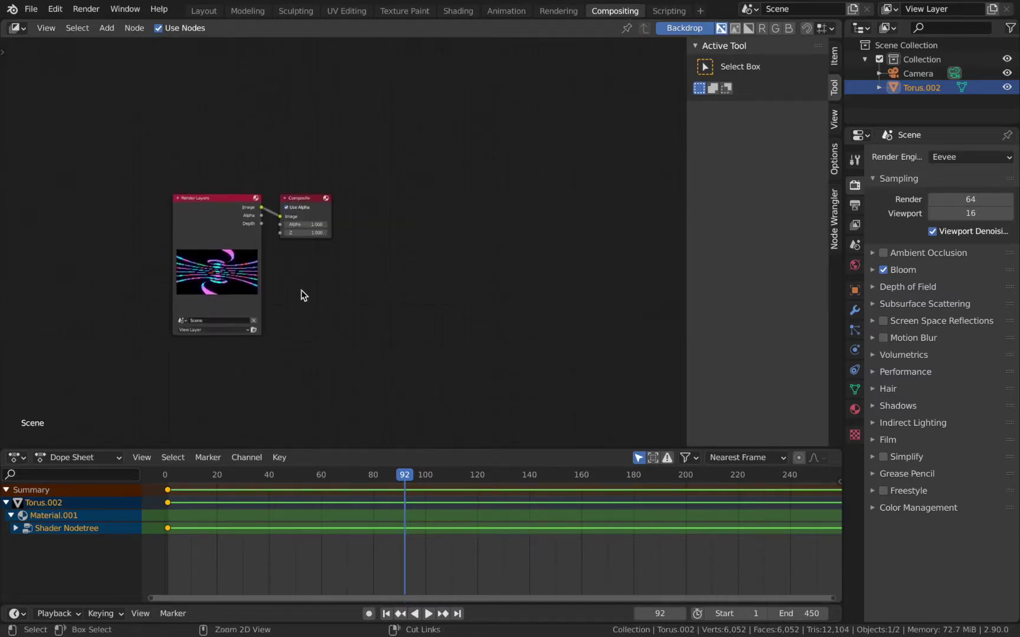
scroll(303, 292, "up", 2)
scroll(303, 291, "down", 1)
left_click_drag(318, 193, 469, 146)
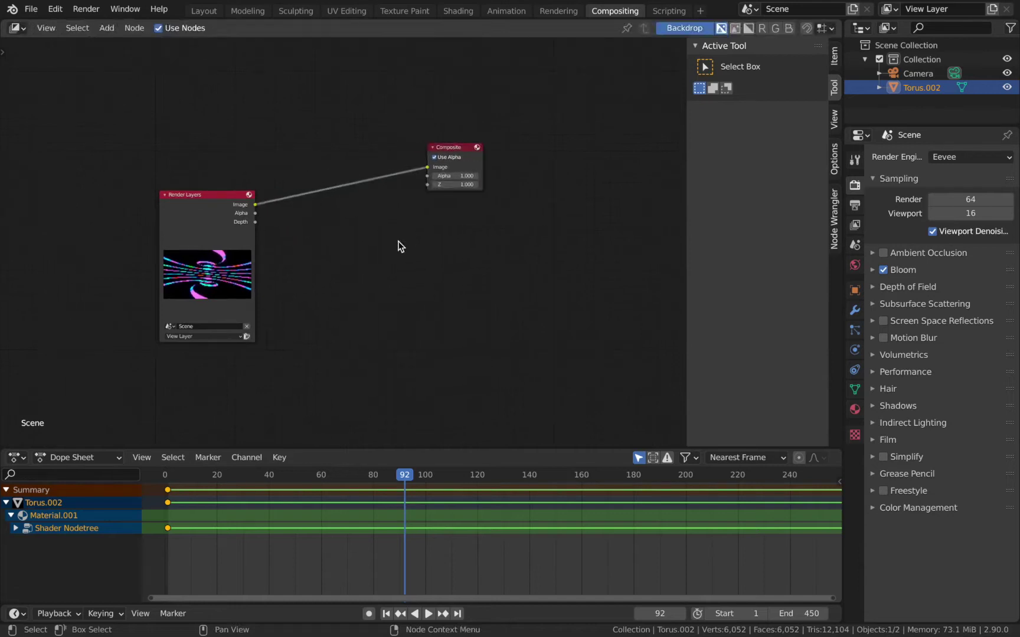
Add a Viewer node and connect the Render Layers image to its Image input
key("shift+a")
mouse_move(425, 278)
left_click(512, 340)
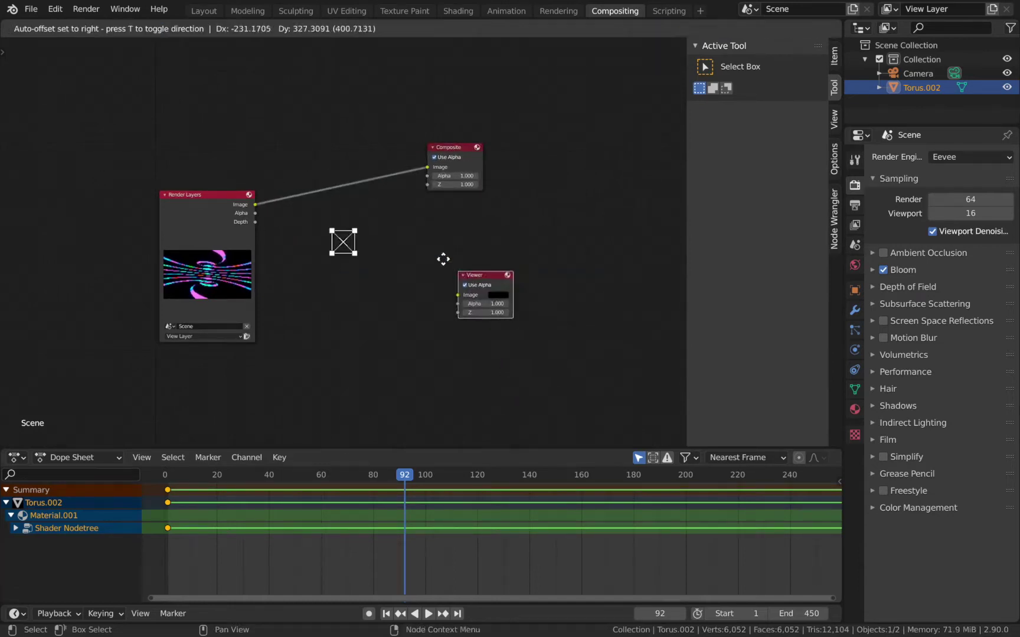
left_click(422, 239)
left_click(255, 208)
left_click_drag(255, 207, 423, 264)
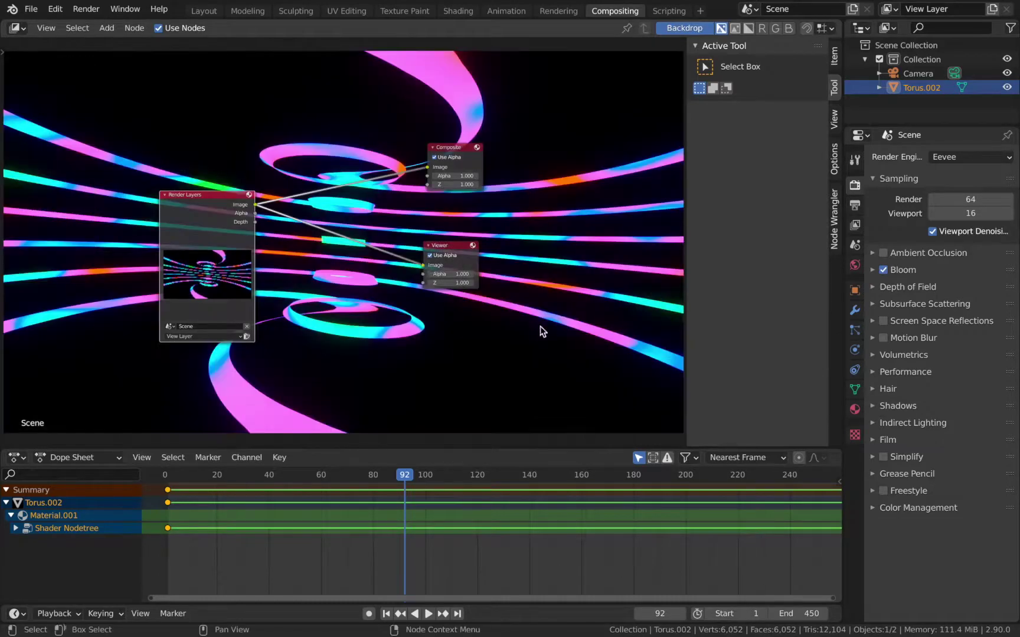
scroll(427, 292, "down", 2)
scroll(520, 297, "down", 3)
scroll(519, 296, "right", 3)
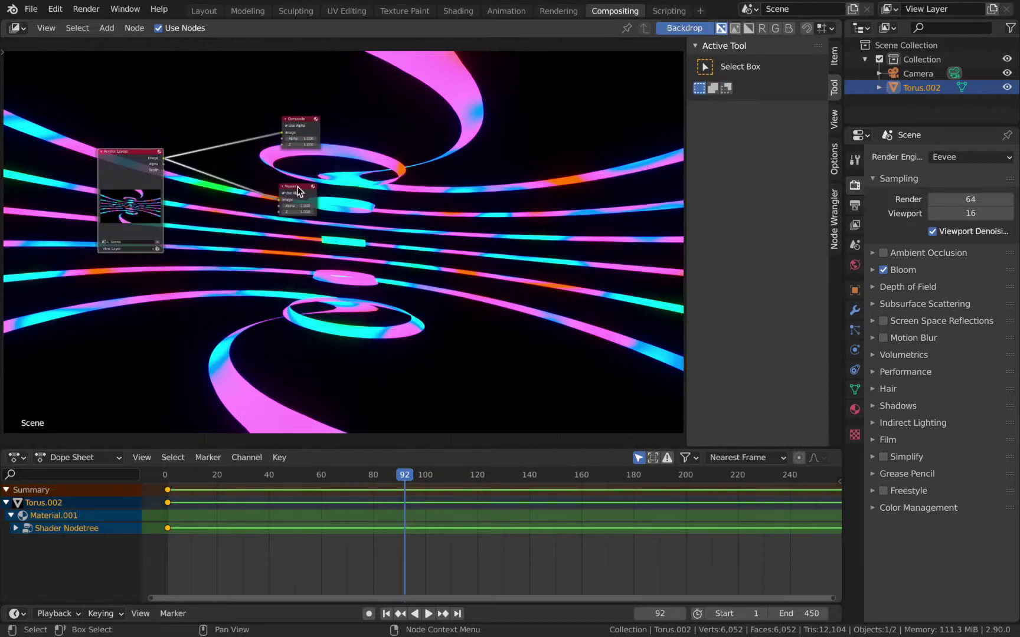
left_click_drag(299, 191, 290, 267)
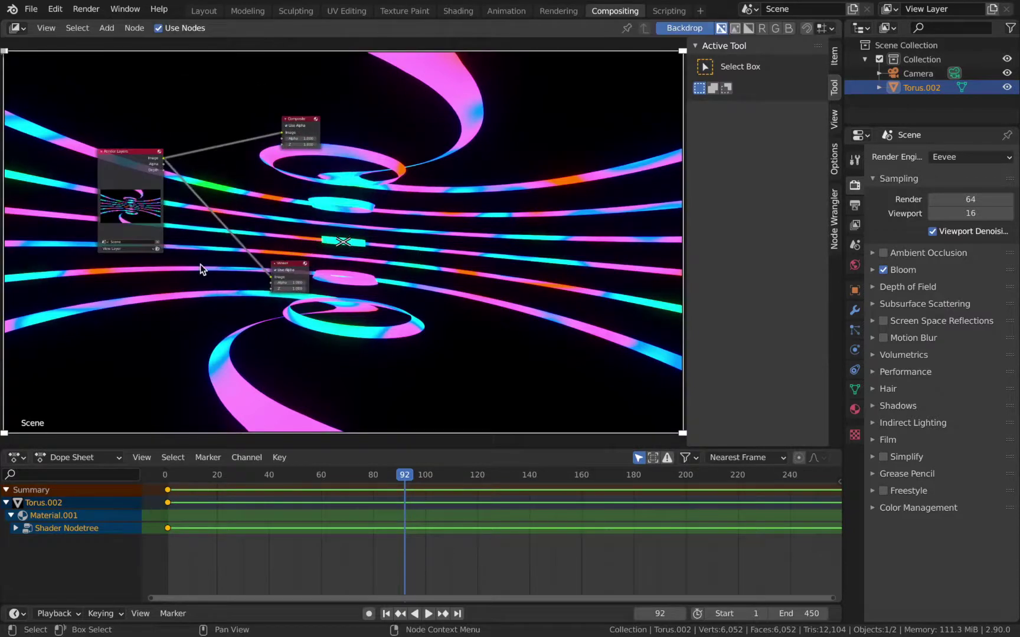
Add a Lens Distortion node into the Render Layers-to-Viewer link
key("shift+a")
mouse_move(200, 264)
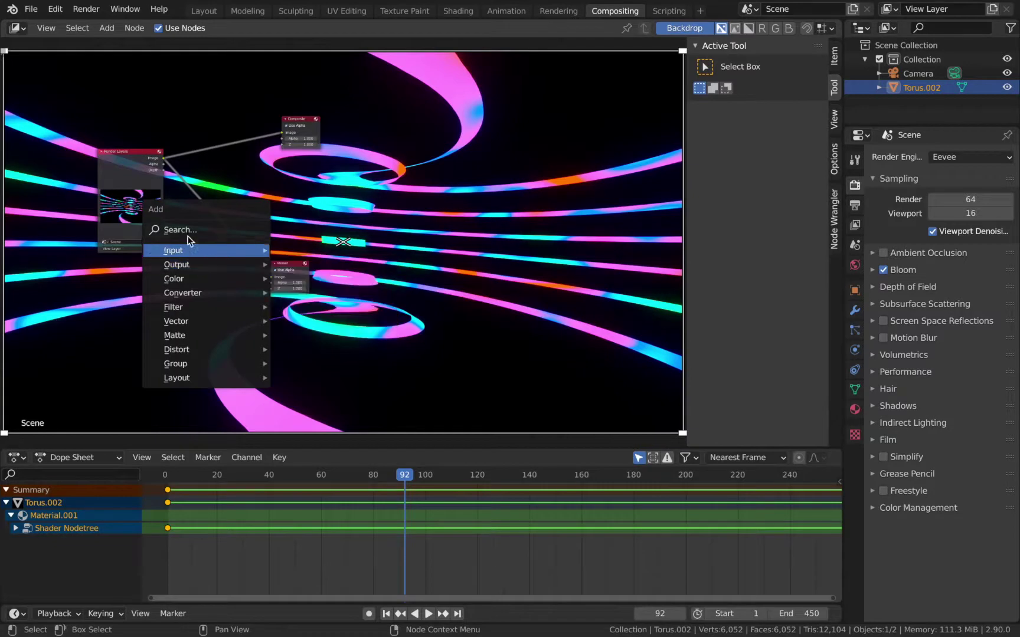
left_click(186, 231)
type("lens")
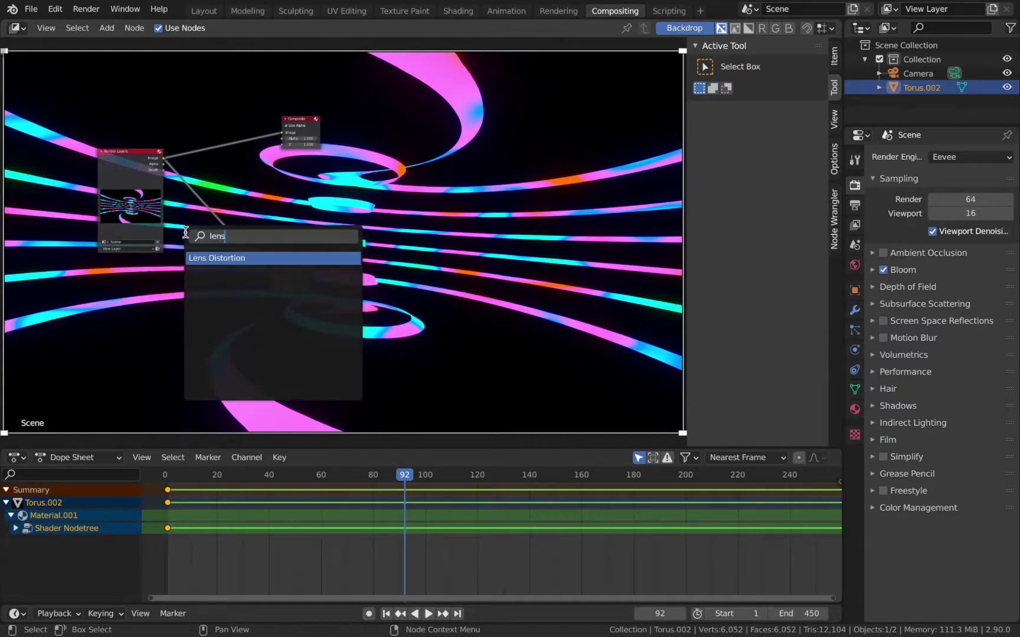
key("Return")
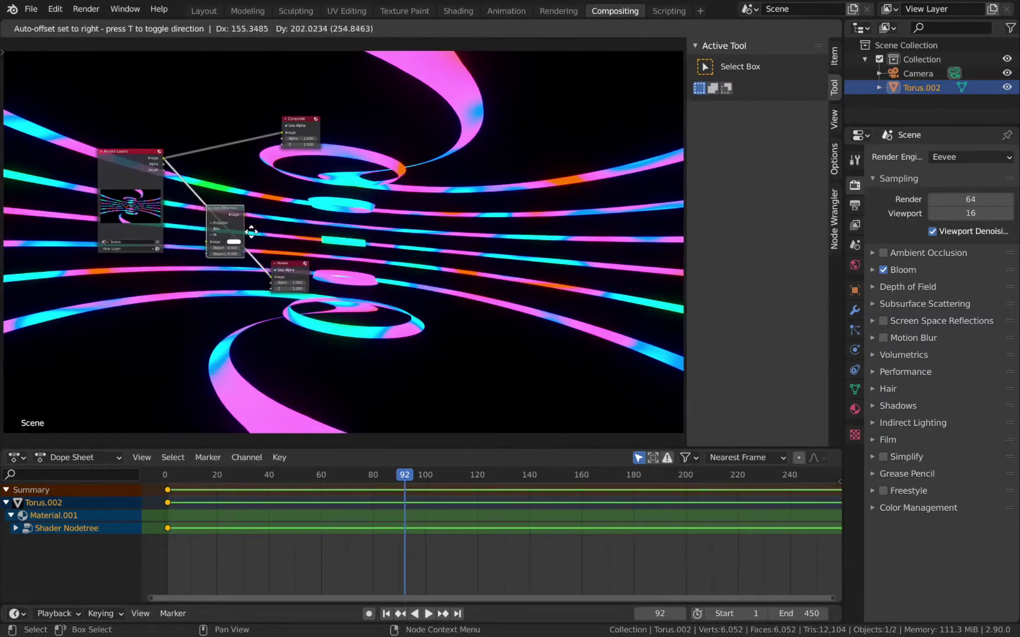
left_click(247, 231)
Set the Lens Distortion Dispersion to 0.400 and feed its image to the Composite node
scroll(224, 239, "up", 2)
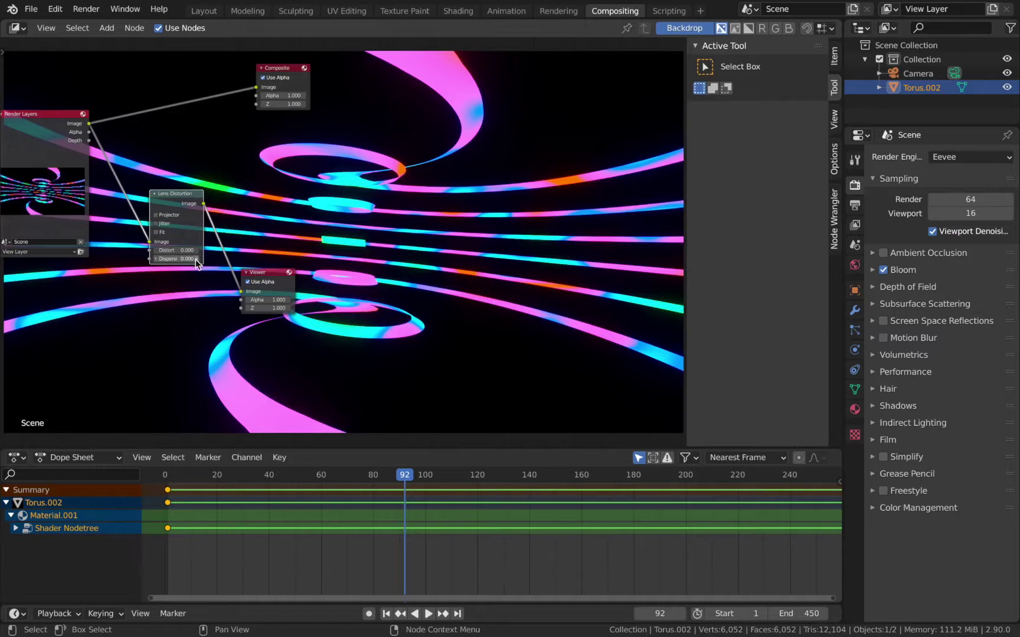
left_click(195, 259)
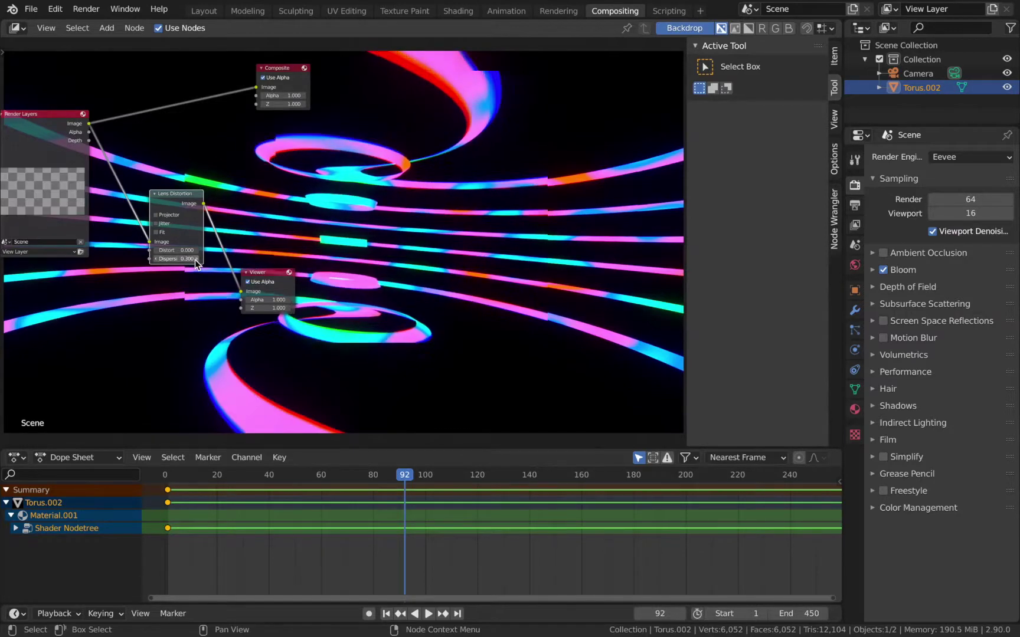
left_click(195, 259)
scroll(201, 265, "down", 1)
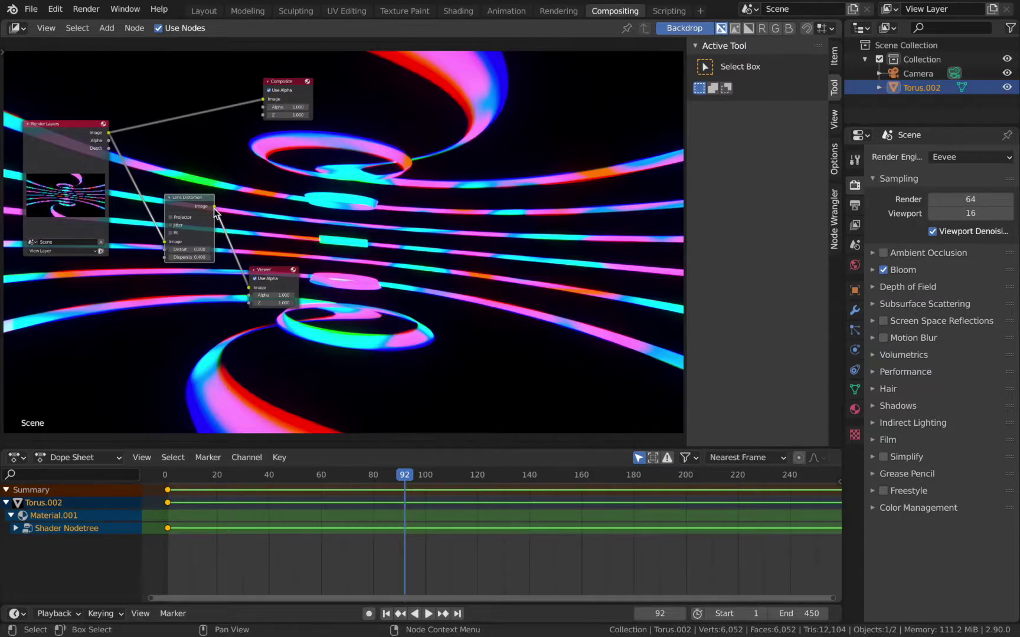
left_click_drag(214, 206, 264, 99)
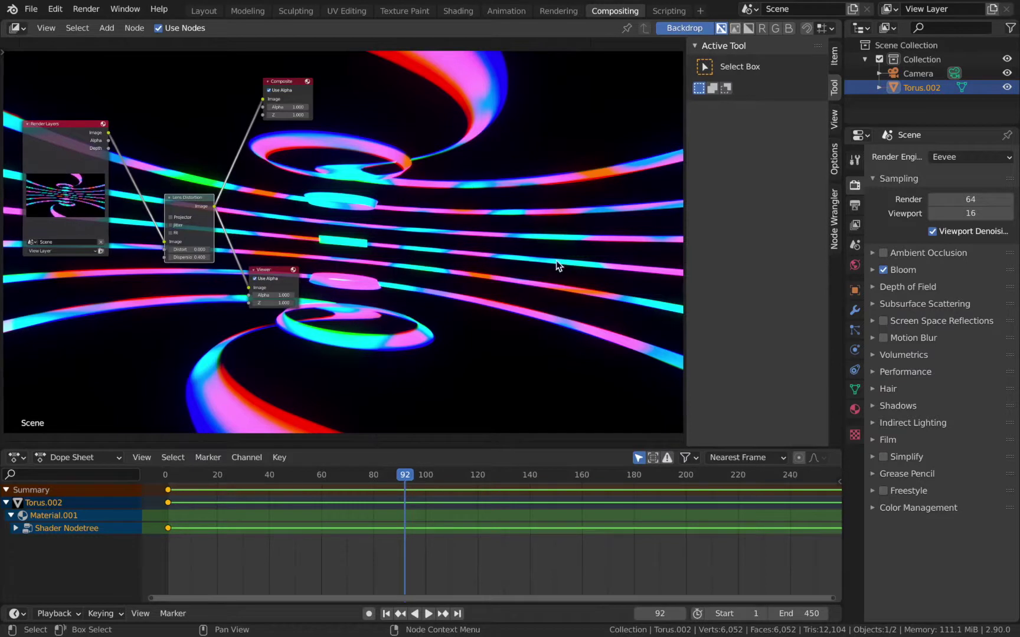
Choose the output folder in Output Properties and set the file format to FFmpeg video
left_click(855, 207)
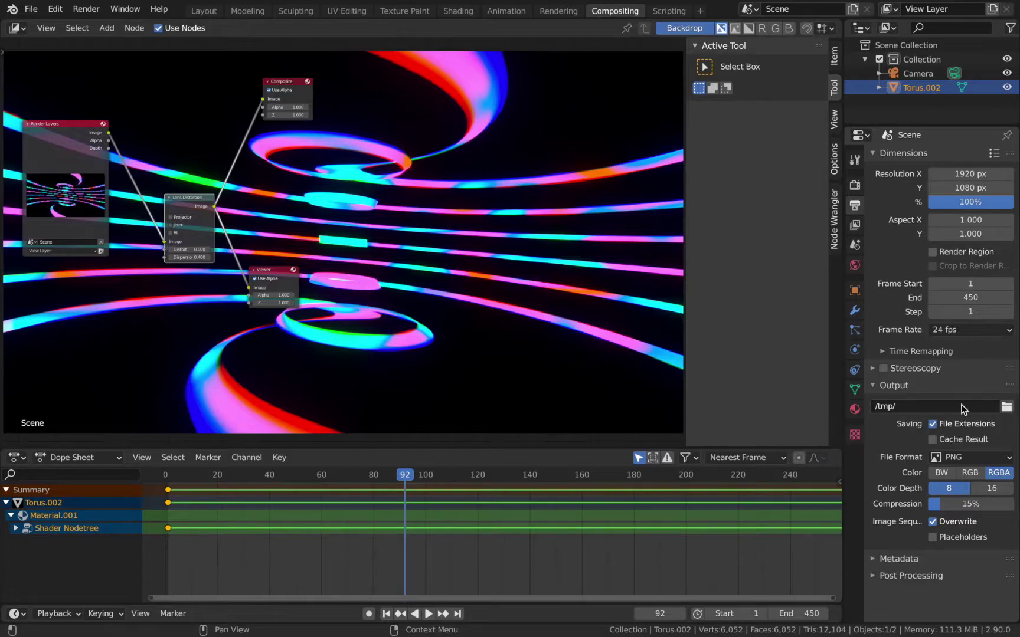
left_click(1007, 407)
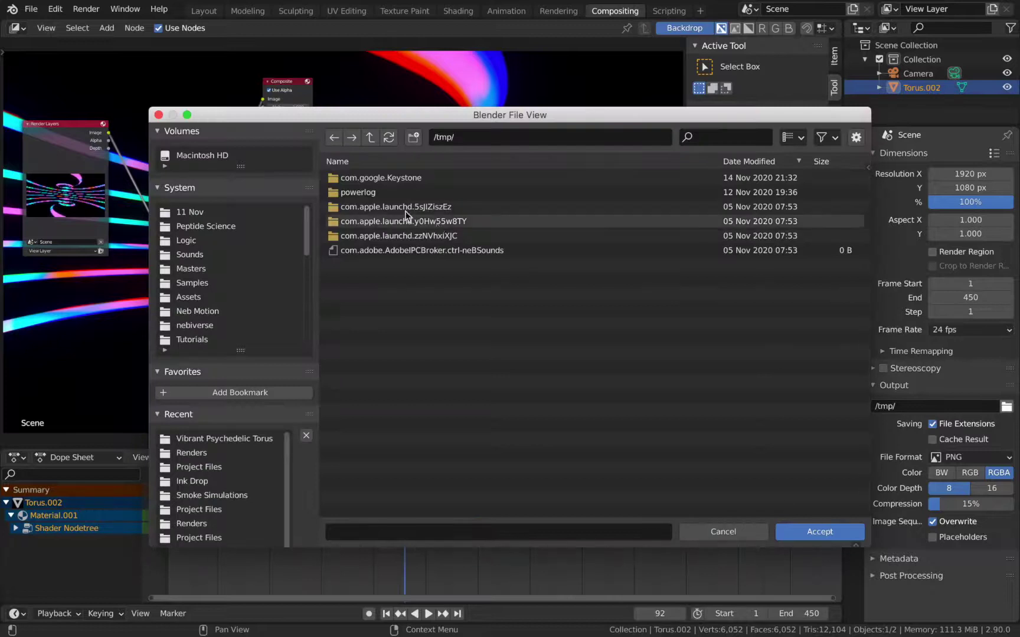
left_click(820, 530)
left_click(944, 460)
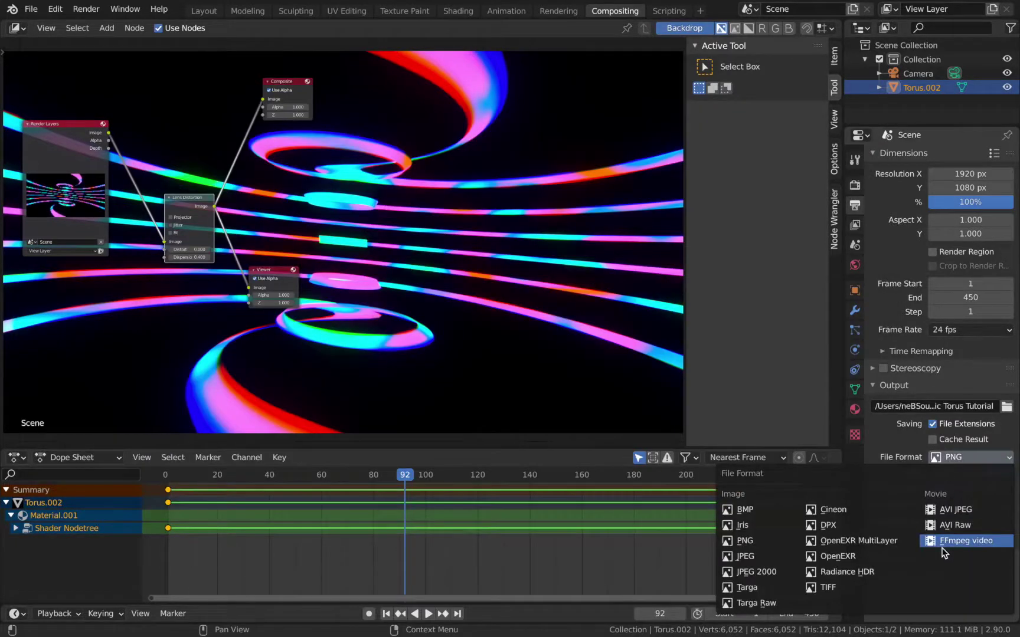
left_click(944, 552)
Set the video container to MPEG-4 with Perceptually lossless output quality
left_click(885, 495)
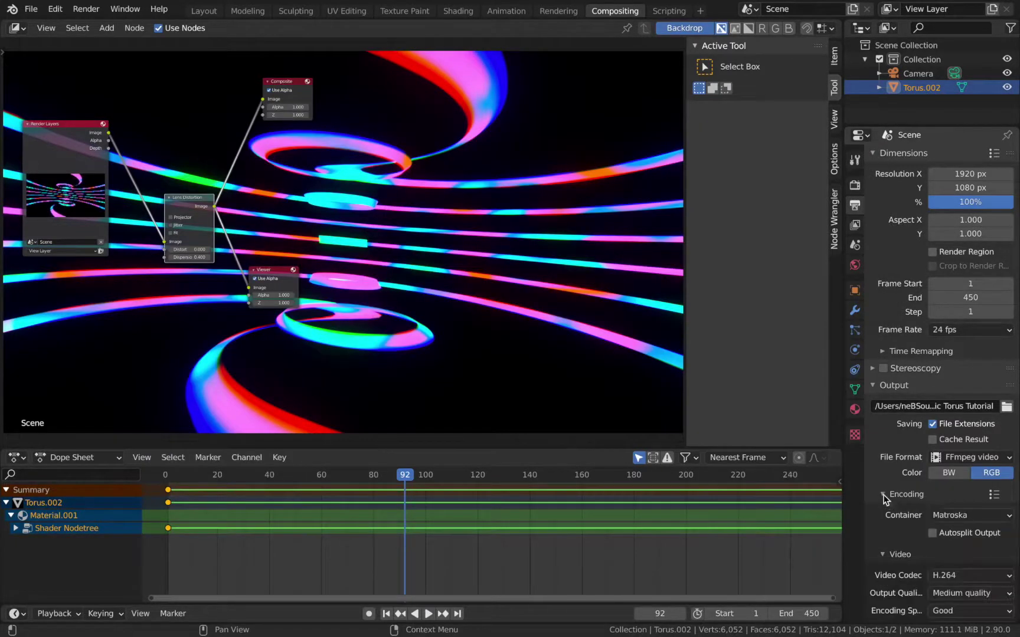
left_click(936, 515)
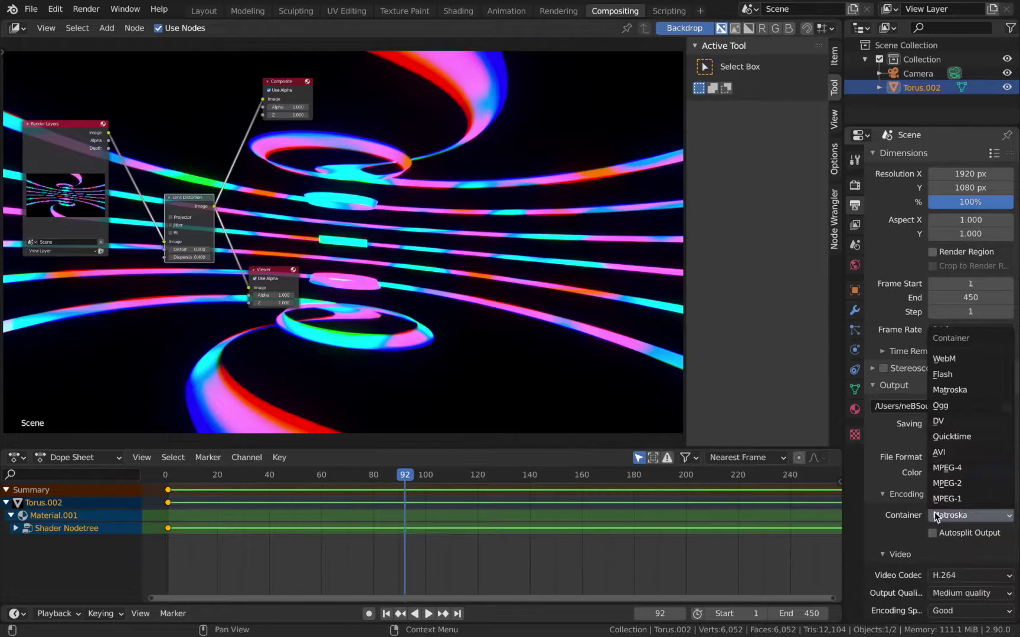
left_click(955, 469)
left_click(956, 593)
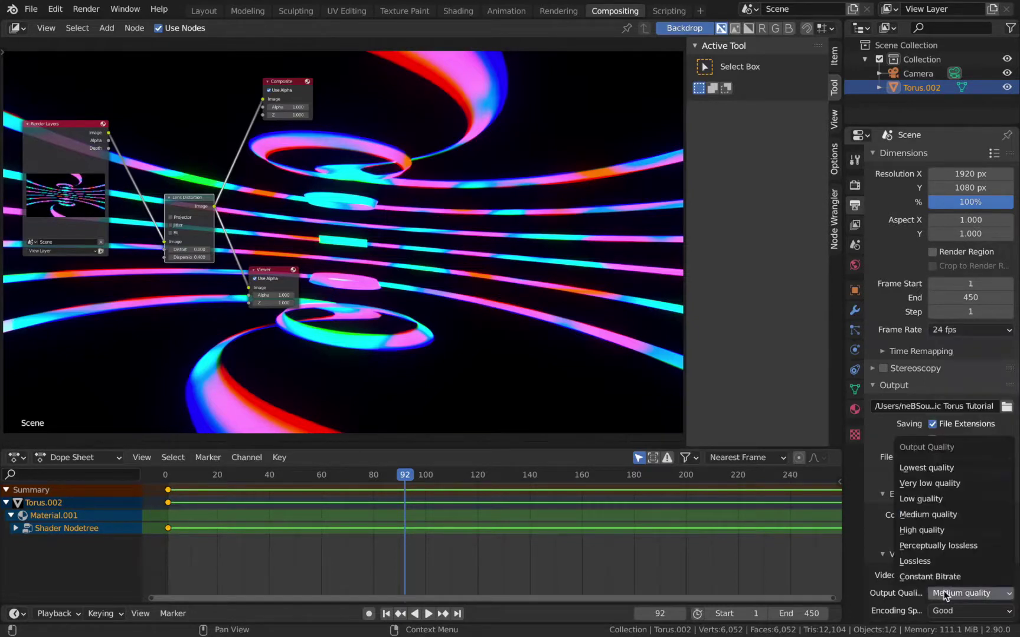
left_click(953, 547)
scroll(925, 573, "down", 4)
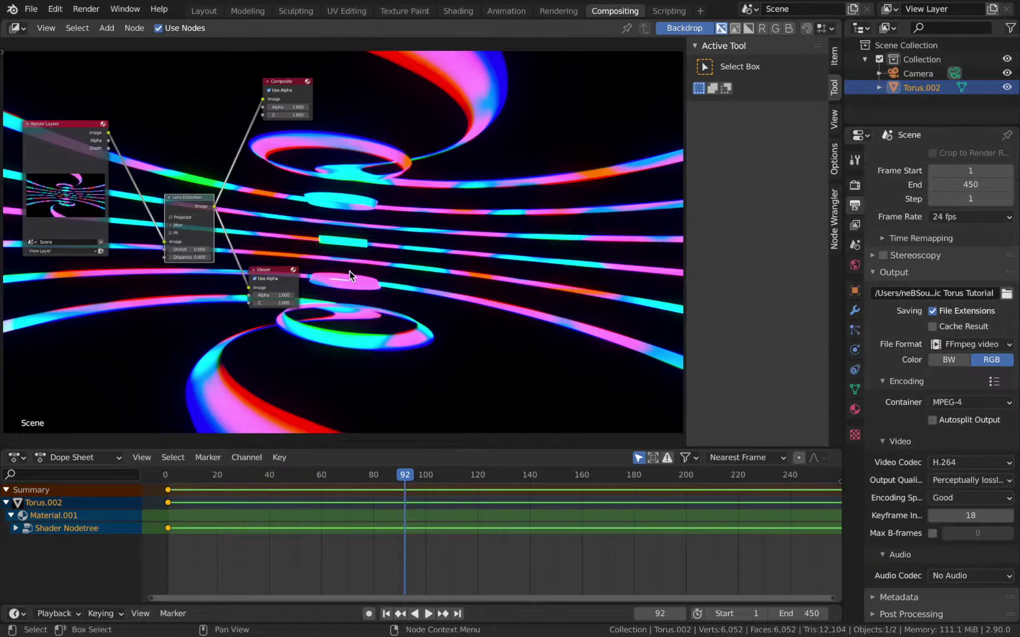
left_click(87, 8)
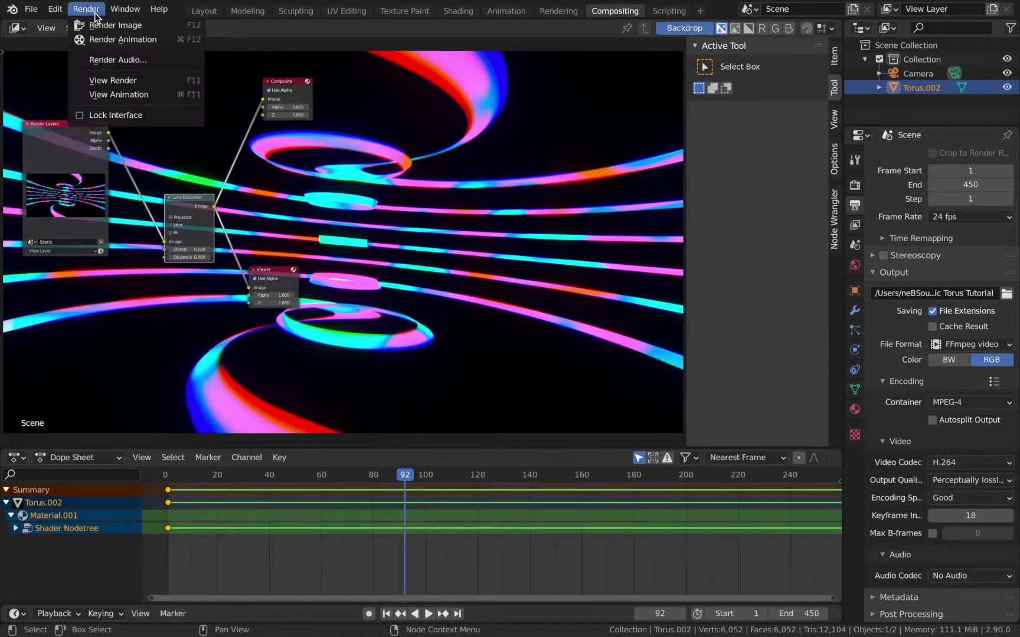